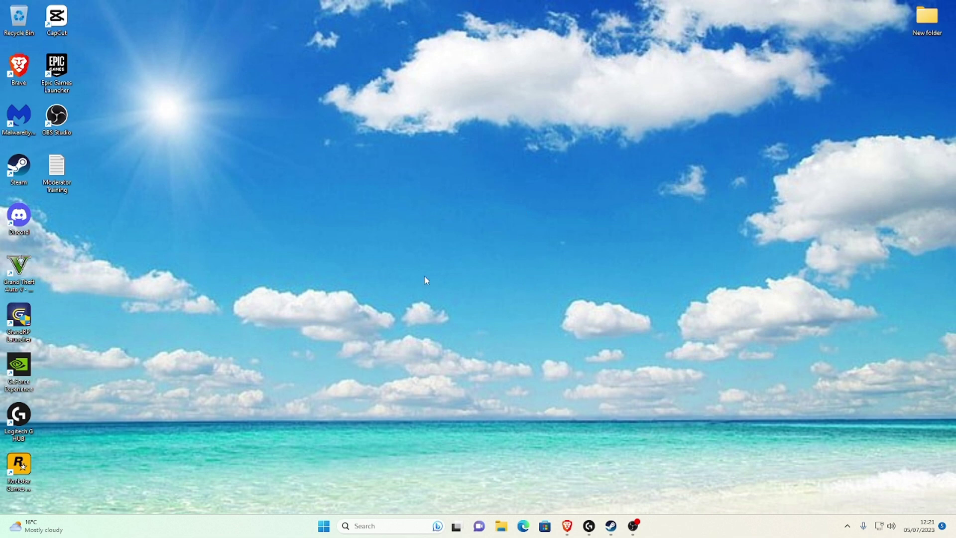
# Switch to Steam, browse the local files of Grand Theft Auto V, and minimize Steam to reveal the game folder
pyautogui.click(612, 526)
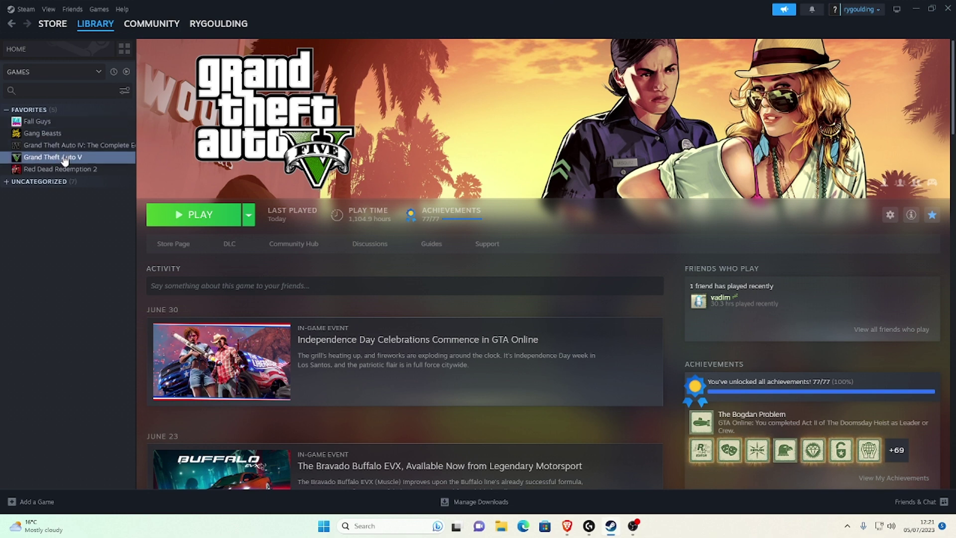
pyautogui.click(890, 215)
pyautogui.moveTo(844, 252)
pyautogui.moveTo(824, 269)
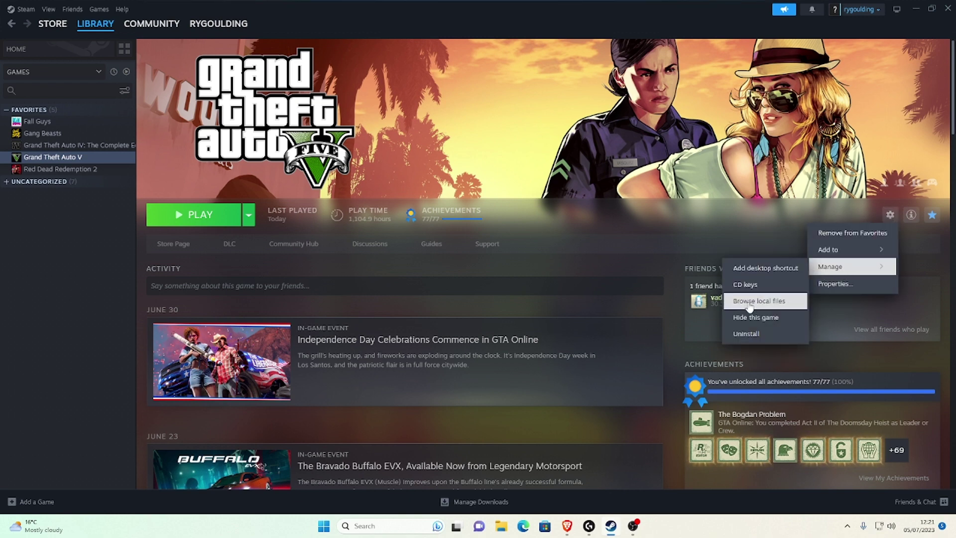
pyautogui.click(773, 301)
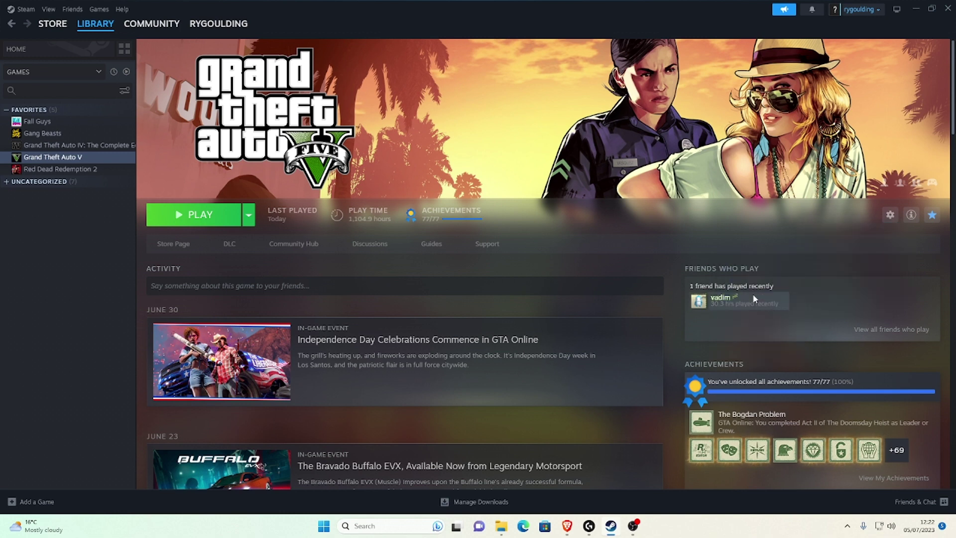
pyautogui.click(915, 10)
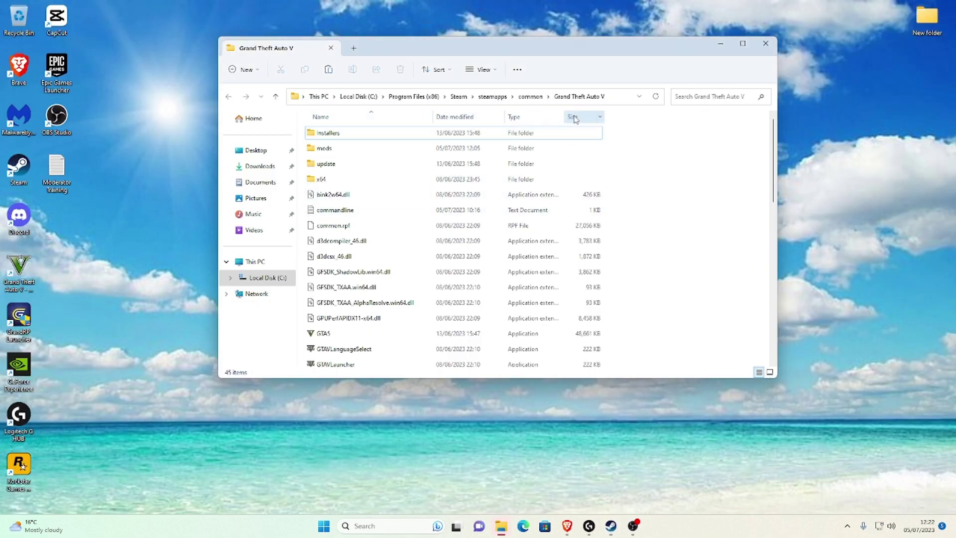
# Check the mods folder, go up to the common folder and view the details of Grand Theft Auto V and its copy
pyautogui.click(347, 150)
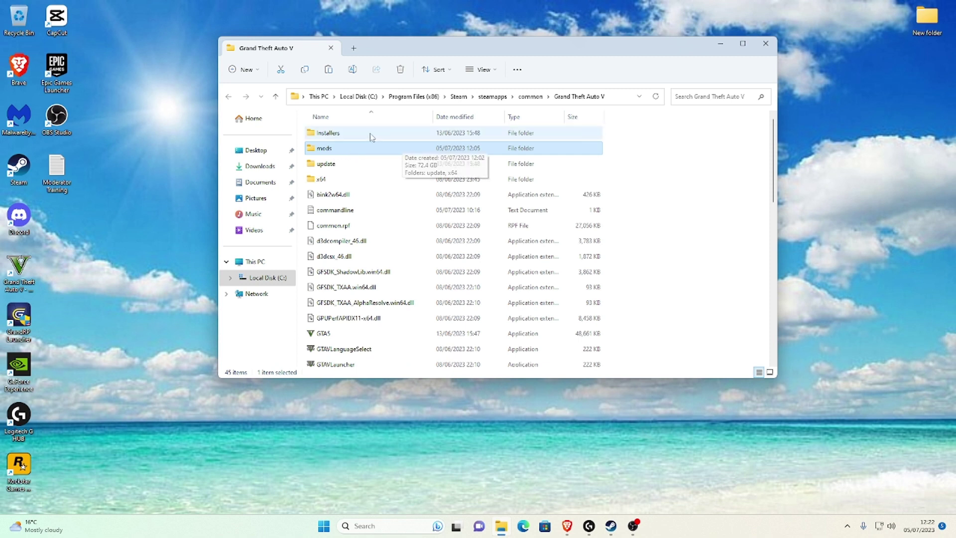
pyautogui.click(700, 218)
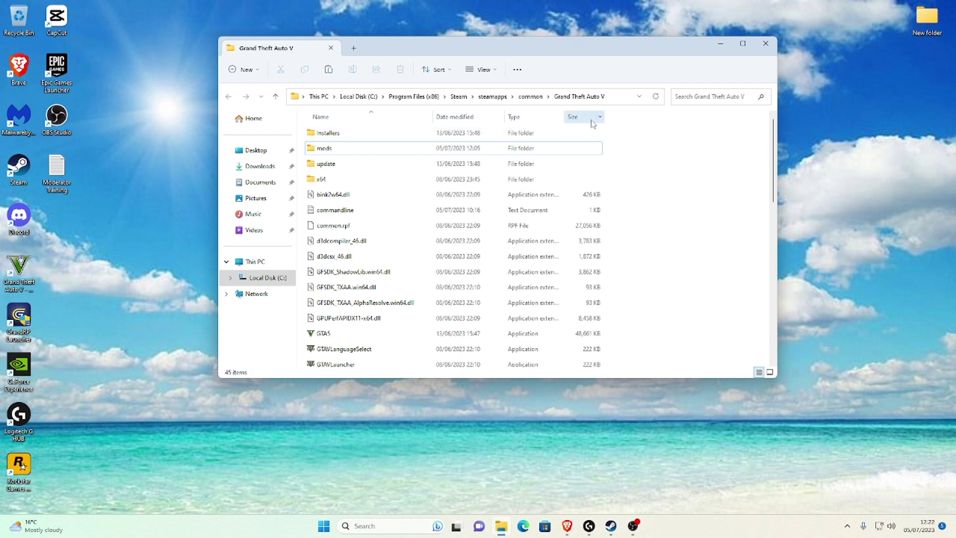
pyautogui.click(532, 97)
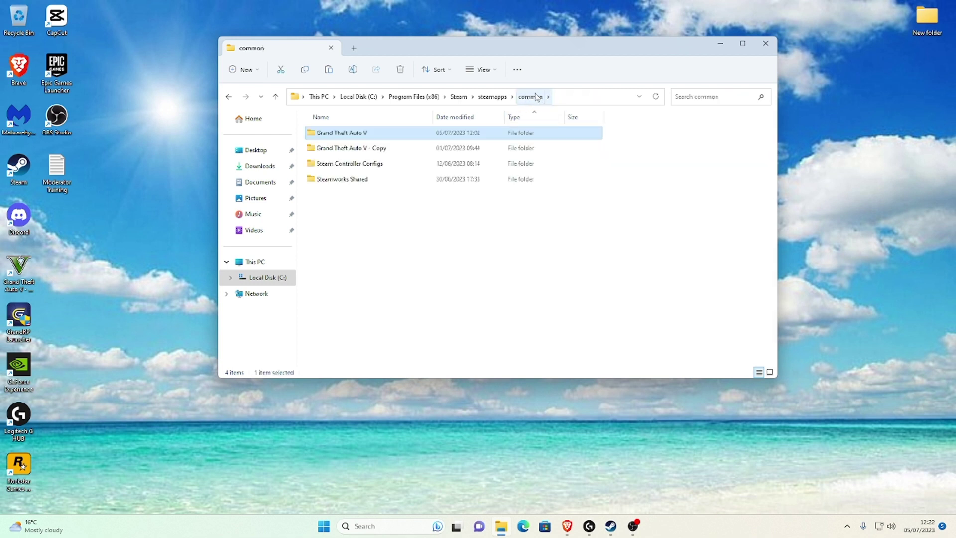
pyautogui.moveTo(360, 141)
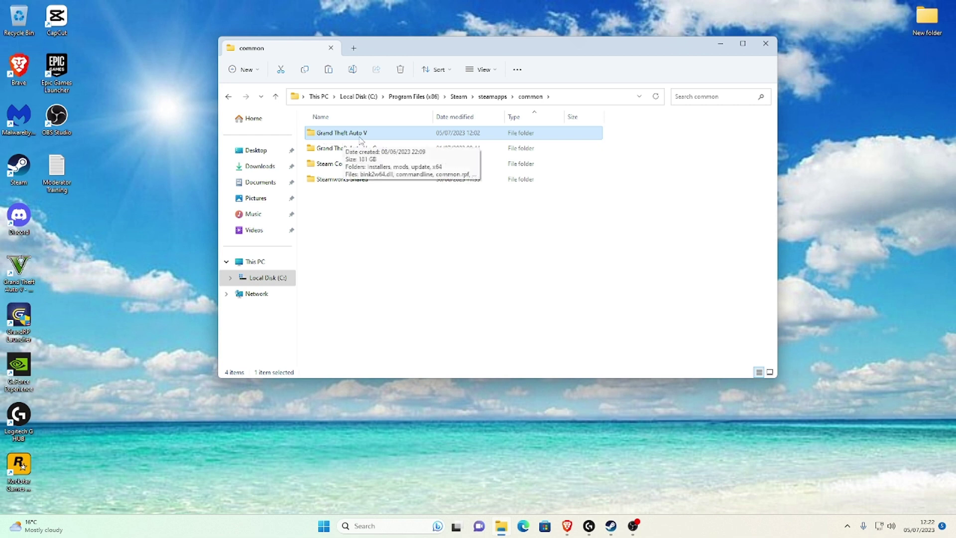
pyautogui.click(413, 263)
pyautogui.click(378, 155)
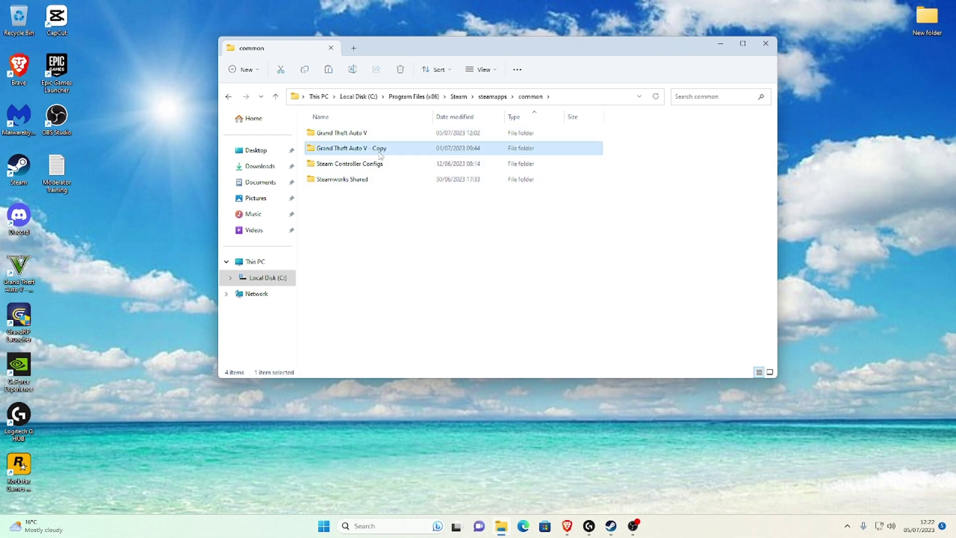
pyautogui.moveTo(342, 157)
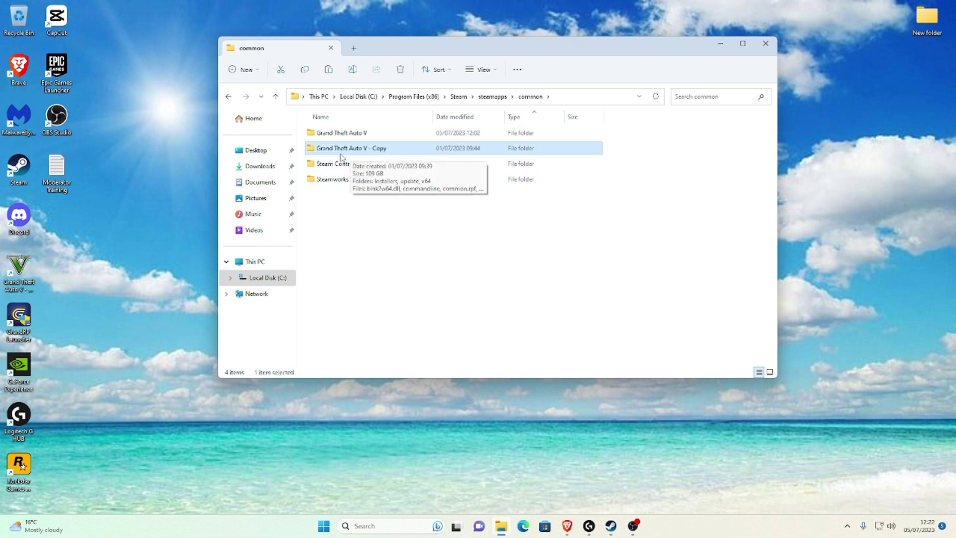
pyautogui.click(344, 247)
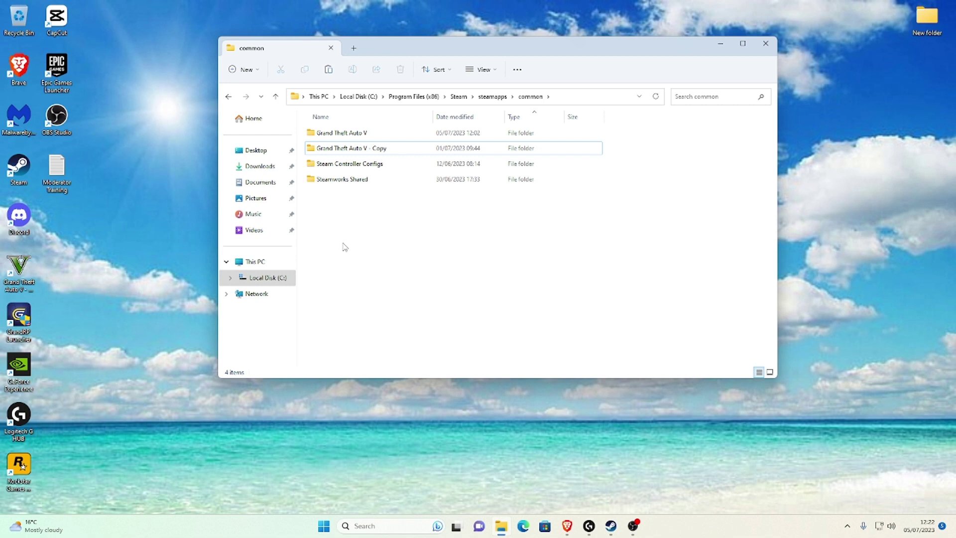
pyautogui.click(366, 149)
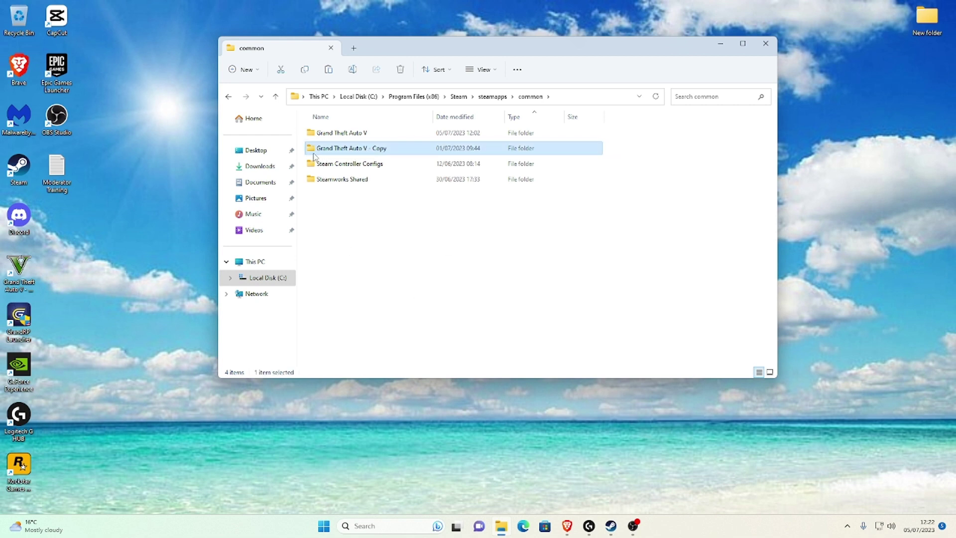
pyautogui.moveTo(334, 157)
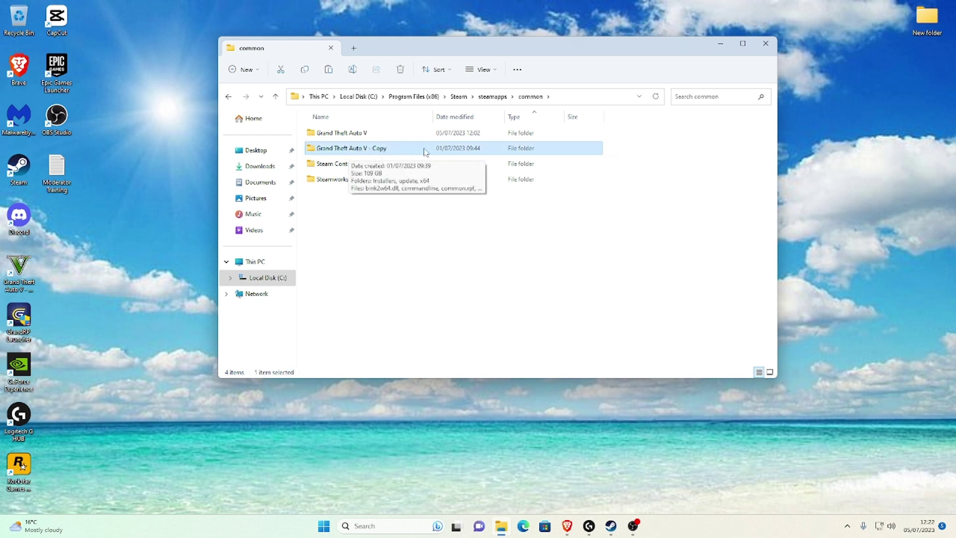
# Compare the contents of the Grand Theft Auto V and Grand Theft Auto V - Copy folders, returning to the common folder
pyautogui.doubleClick(399, 133)
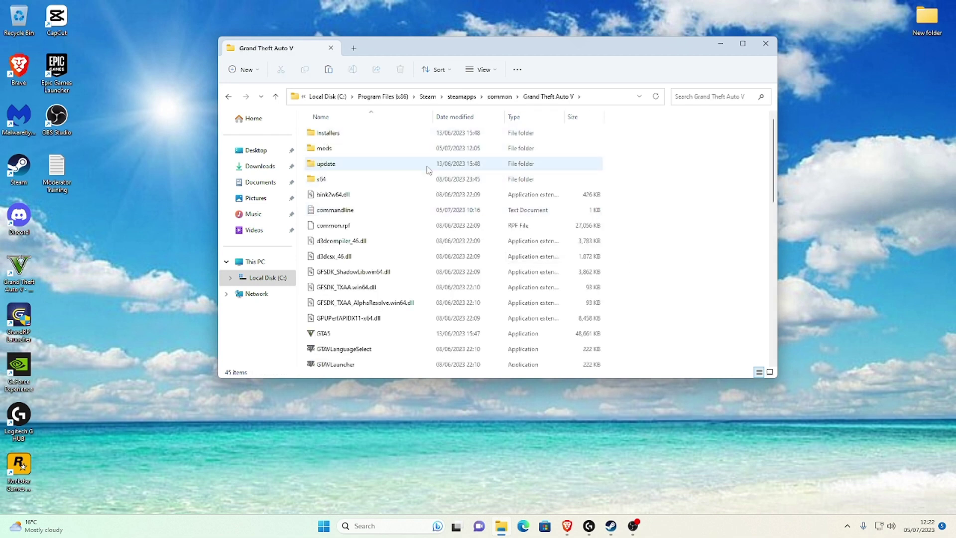
pyautogui.click(493, 96)
pyautogui.doubleClick(379, 148)
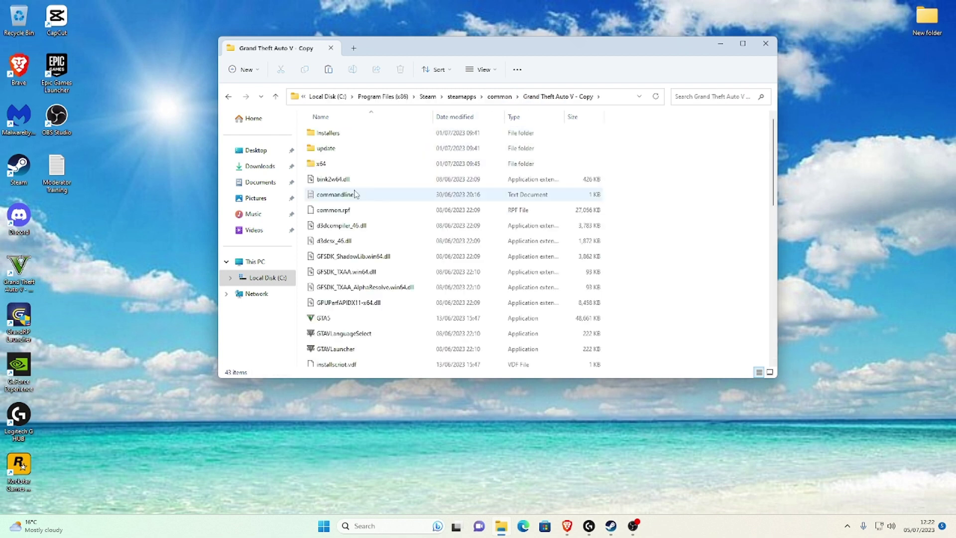
pyautogui.click(229, 97)
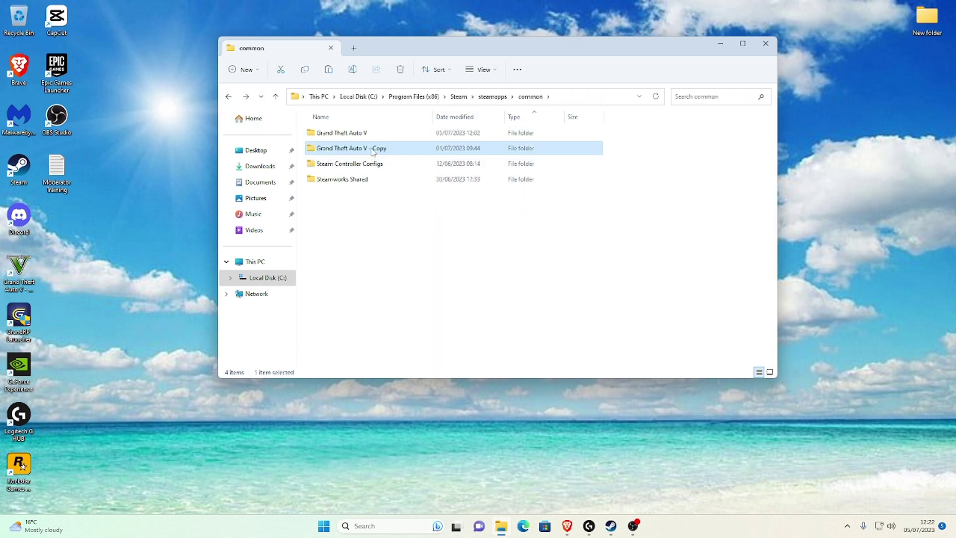
pyautogui.moveTo(371, 153)
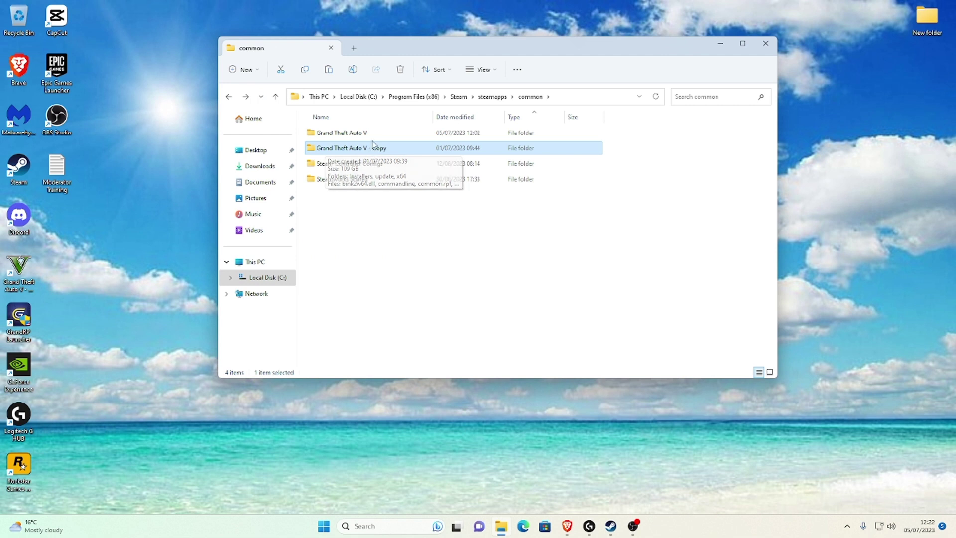
pyautogui.doubleClick(370, 133)
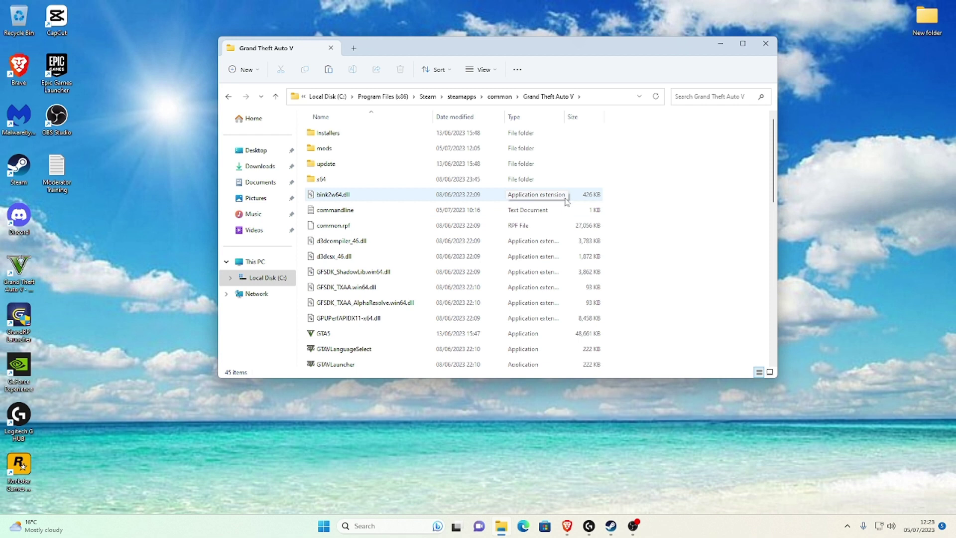
pyautogui.click(498, 96)
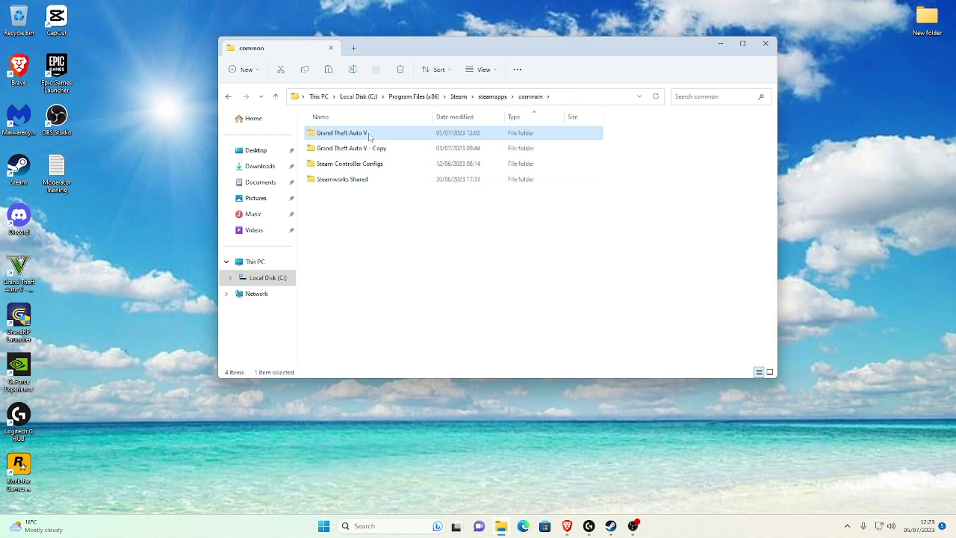
# Try to duplicate the Grand Theft Auto V folder by copying it and pasting it into the common folder
pyautogui.click(346, 219)
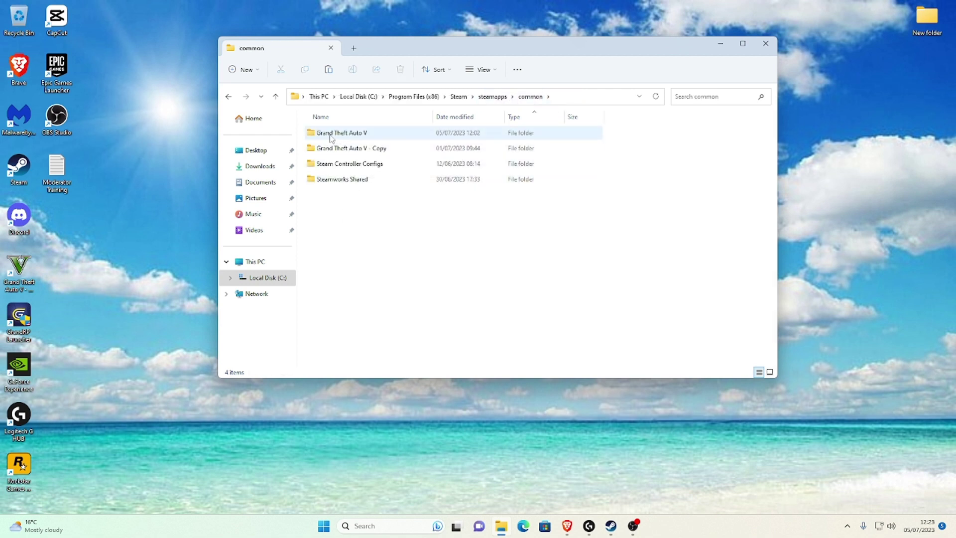
pyautogui.click(364, 134)
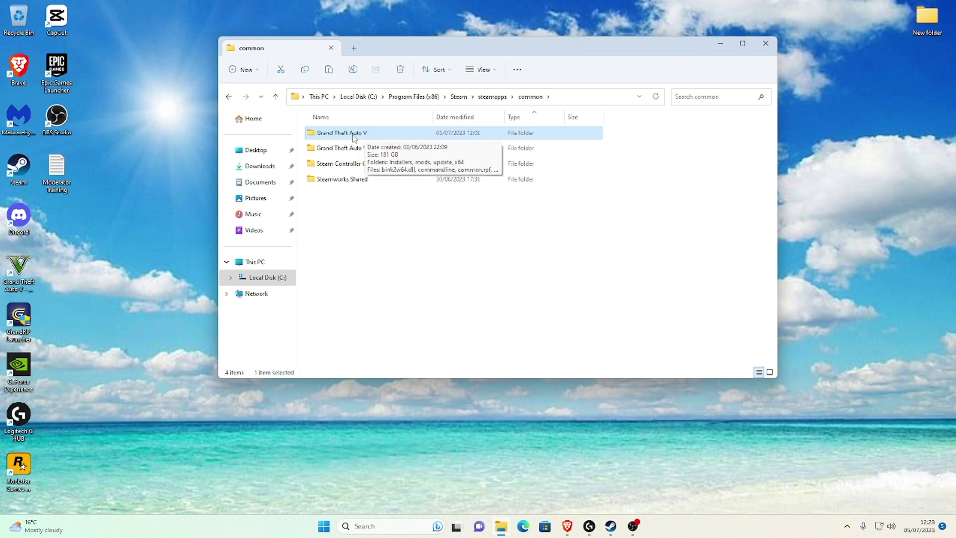
pyautogui.rightClick(353, 138)
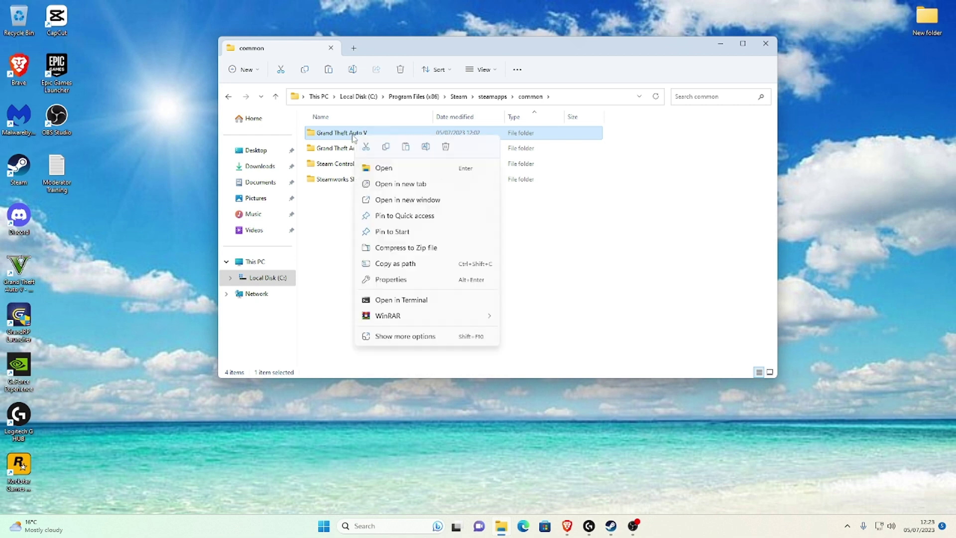
pyautogui.click(403, 337)
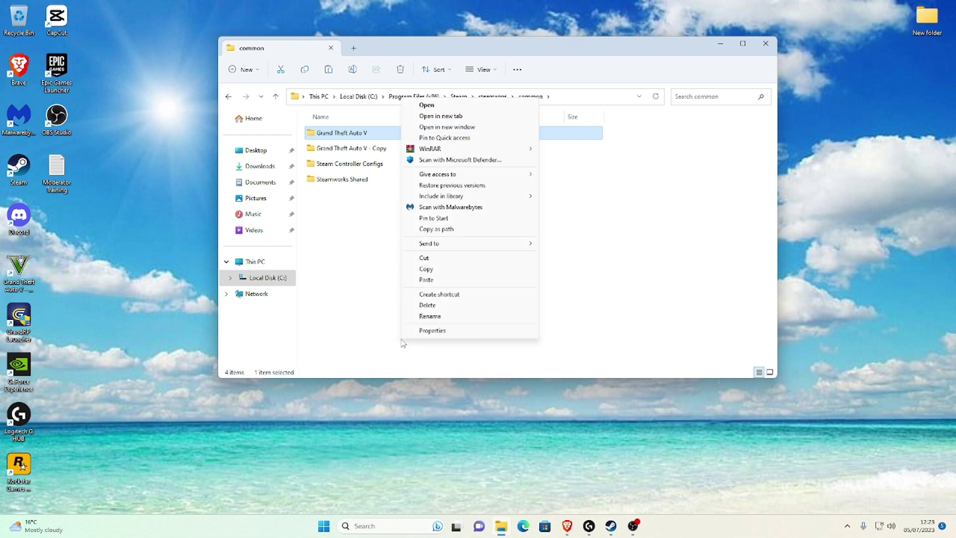
pyautogui.click(426, 269)
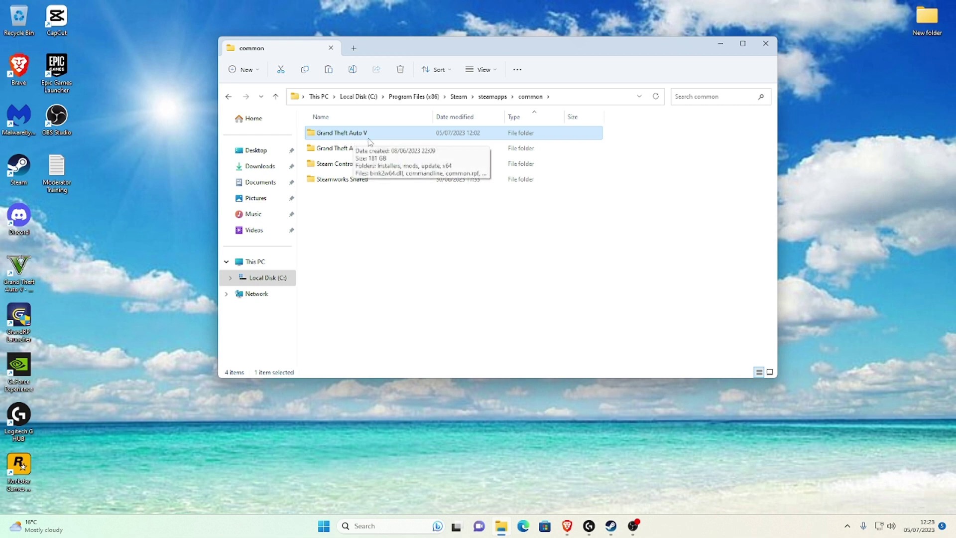
pyautogui.click(359, 202)
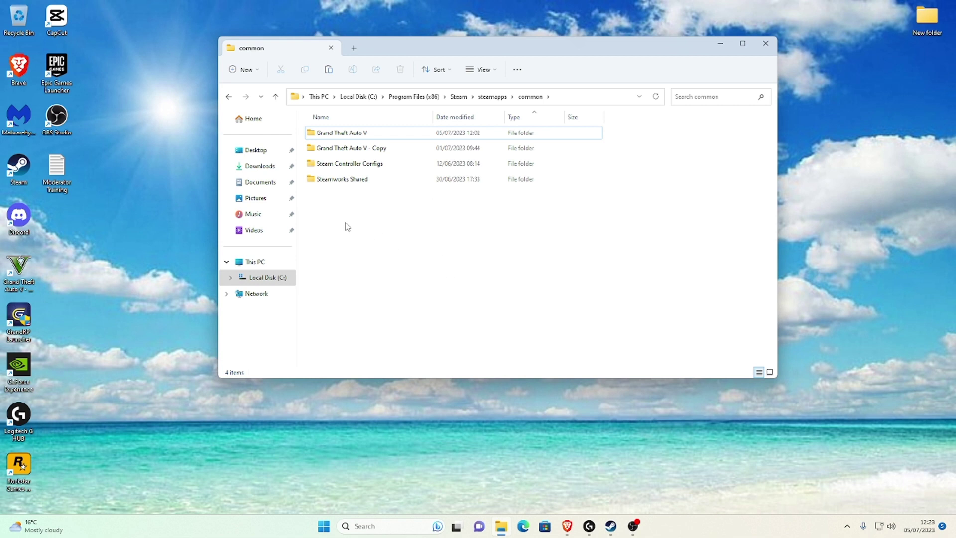
pyautogui.rightClick(362, 239)
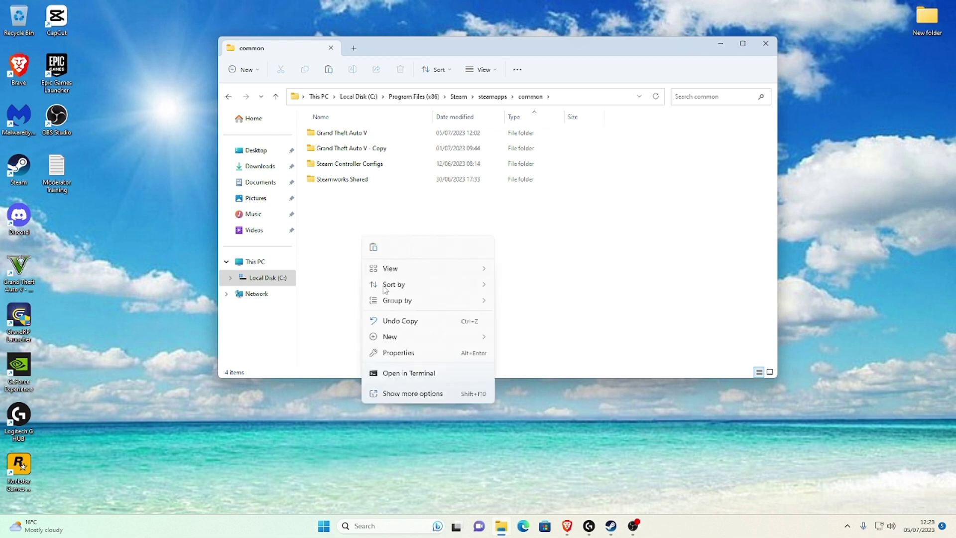
pyautogui.click(412, 400)
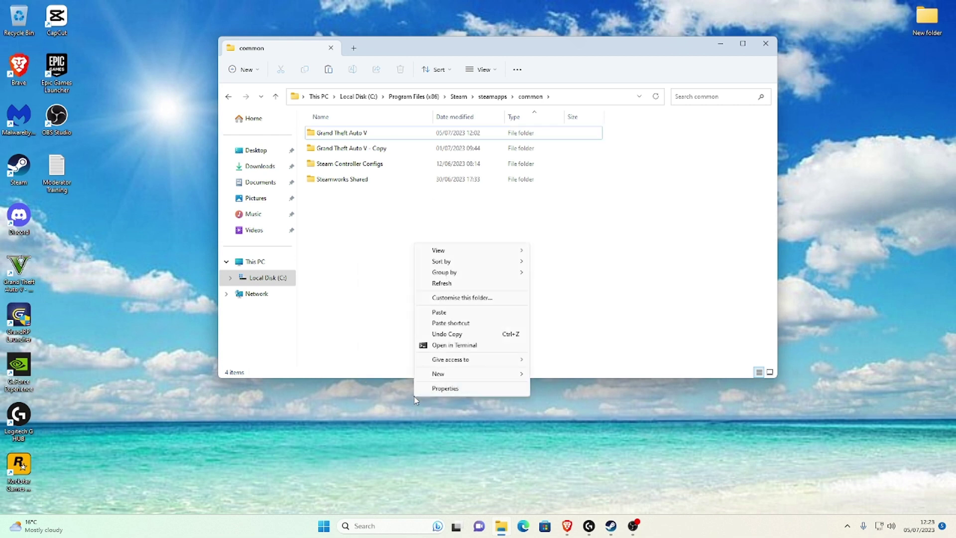
pyautogui.click(437, 312)
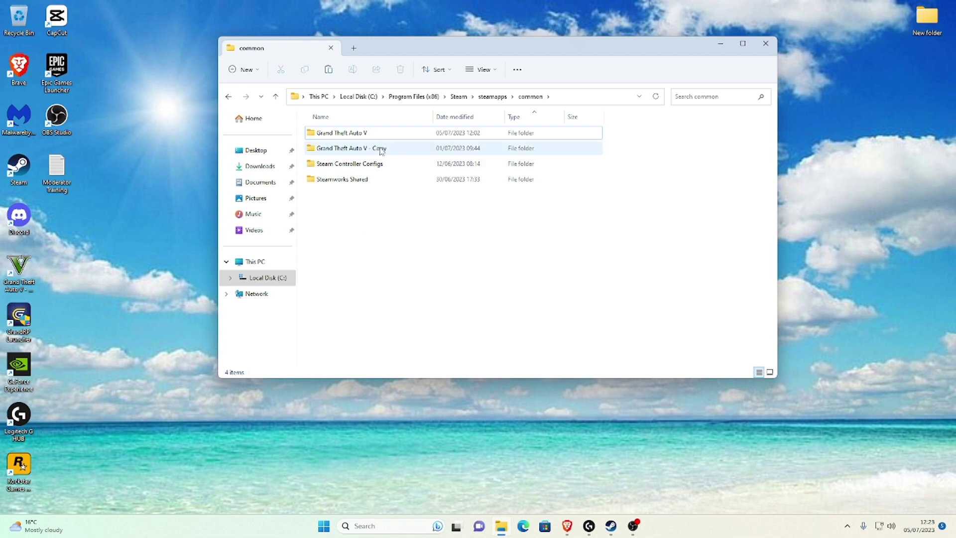
pyautogui.click(341, 152)
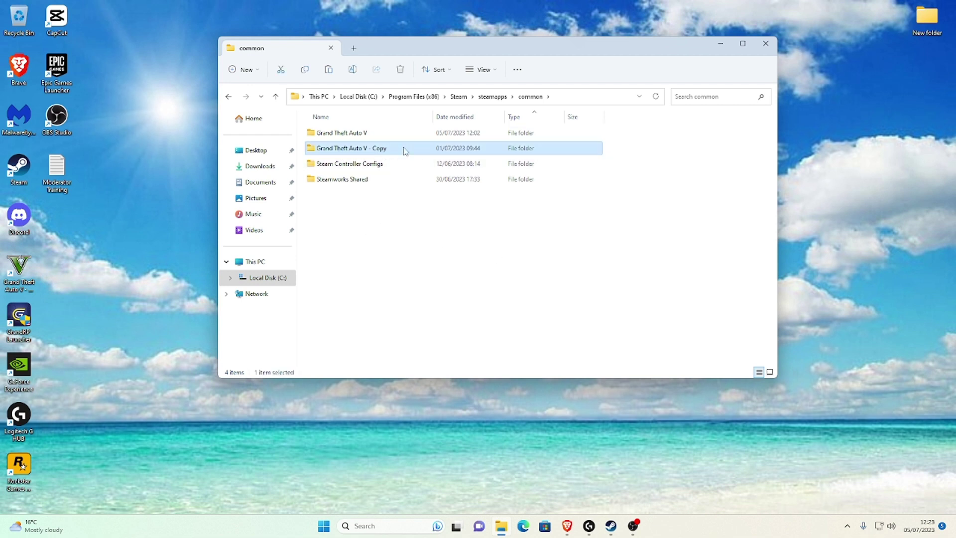
pyautogui.click(355, 136)
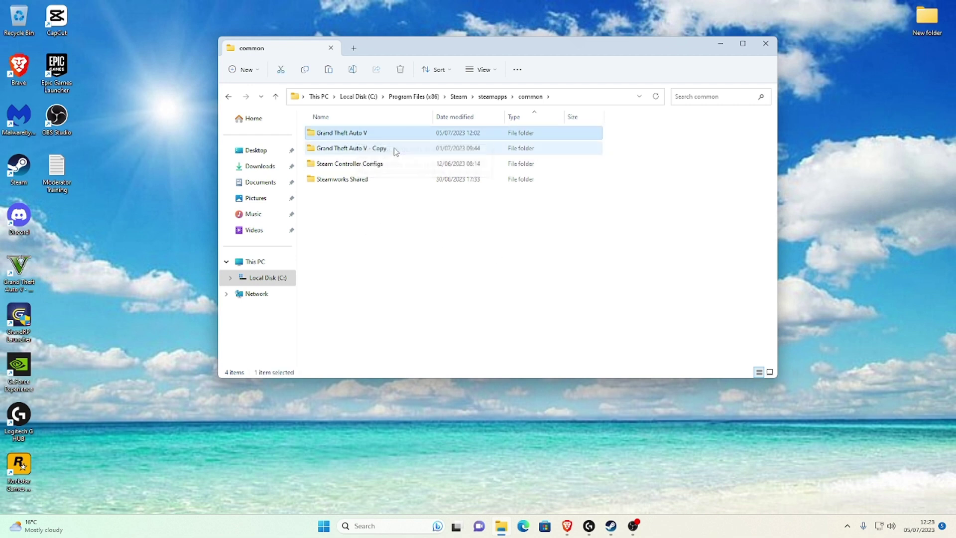
pyautogui.click(370, 151)
pyautogui.click(369, 136)
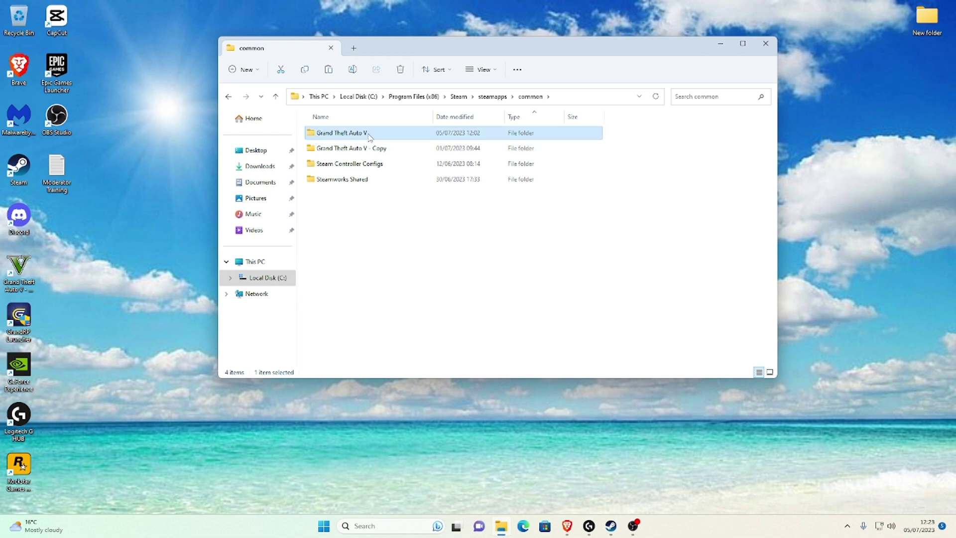
# Try to rename the Grand Theft Auto V folder by adding "not wor", and restore its original name
pyautogui.moveTo(359, 137)
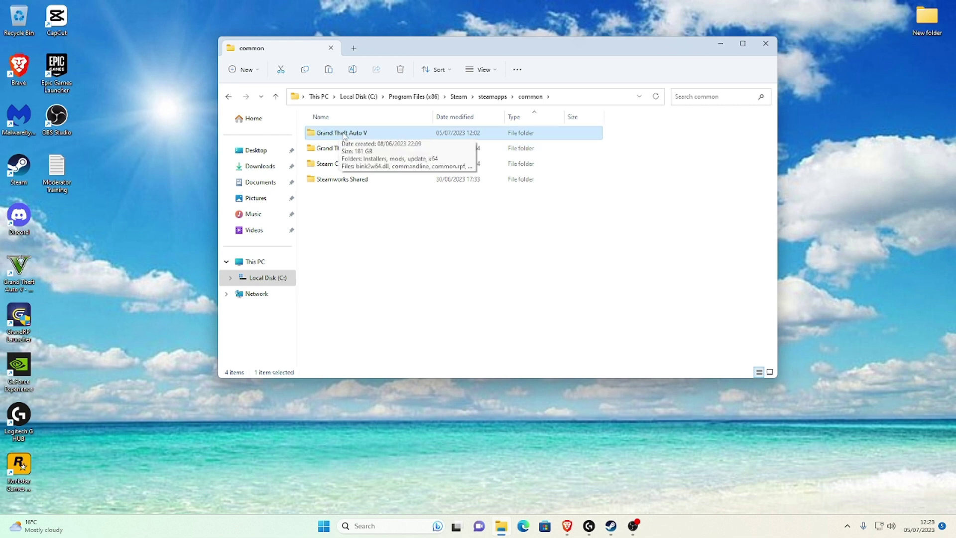
pyautogui.rightClick(375, 136)
pyautogui.press('m')
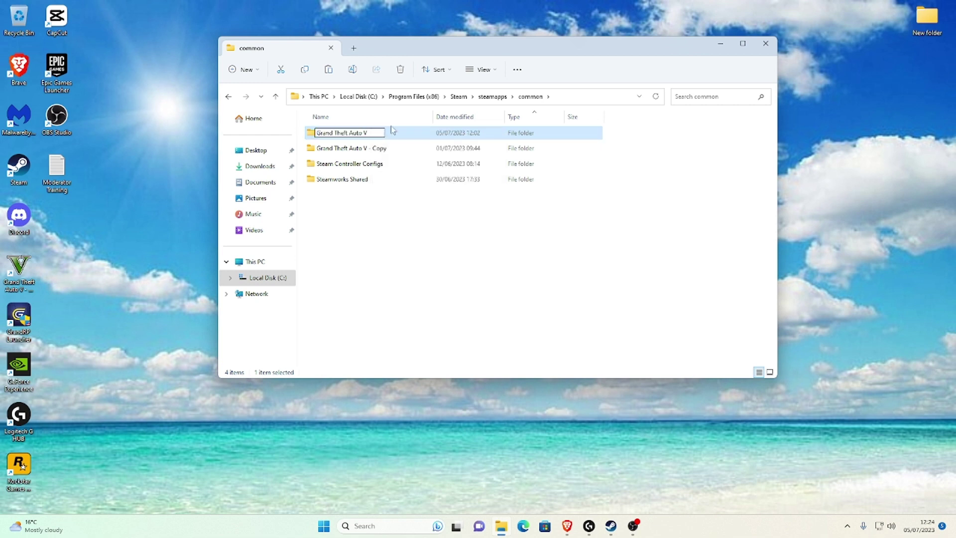
pyautogui.write('not wo')
pyautogui.write('r')
pyautogui.press('BackSpace')
pyautogui.press('BackSpace')
pyautogui.press('BackSpace')
pyautogui.press('BackSpace')
pyautogui.press('BackSpace')
pyautogui.press('BackSpace')
pyautogui.press('BackSpace')
pyautogui.press('BackSpace')
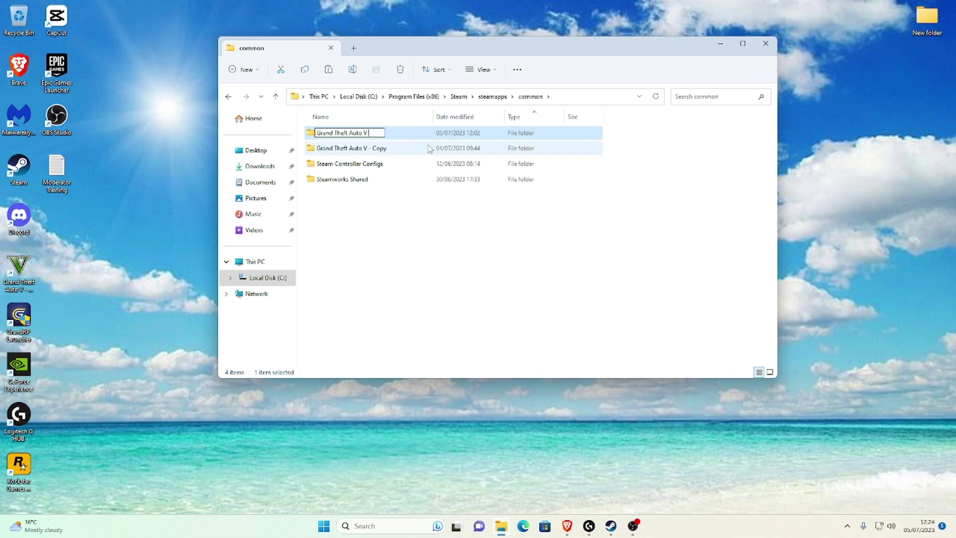
pyautogui.press('Return')
# Try to rename the Grand Theft Auto V - Copy folder as Grand Theft Auto V, without merging the two folders
pyautogui.click(384, 151)
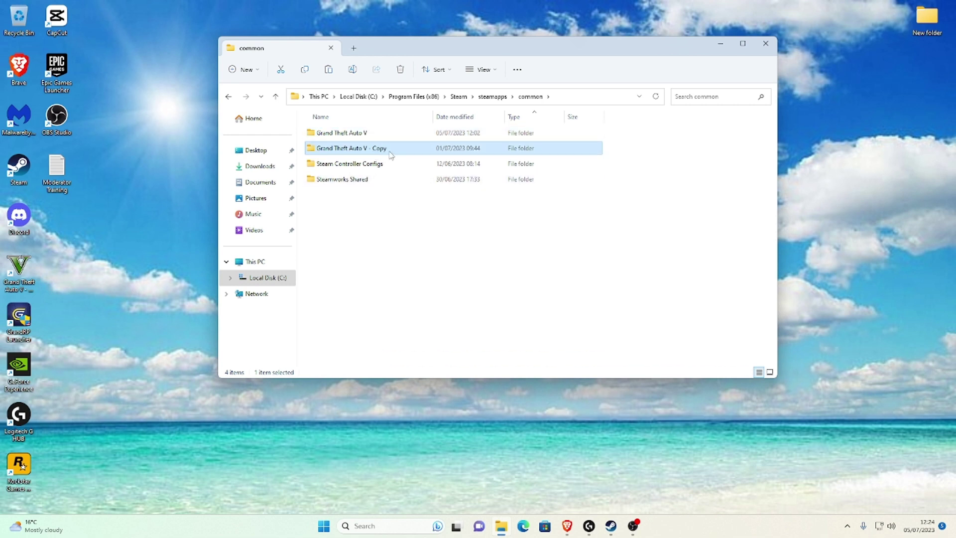
pyautogui.press('F2')
pyautogui.moveTo(388, 148); pyautogui.dragTo(366, 149)
pyautogui.press('BackSpace')
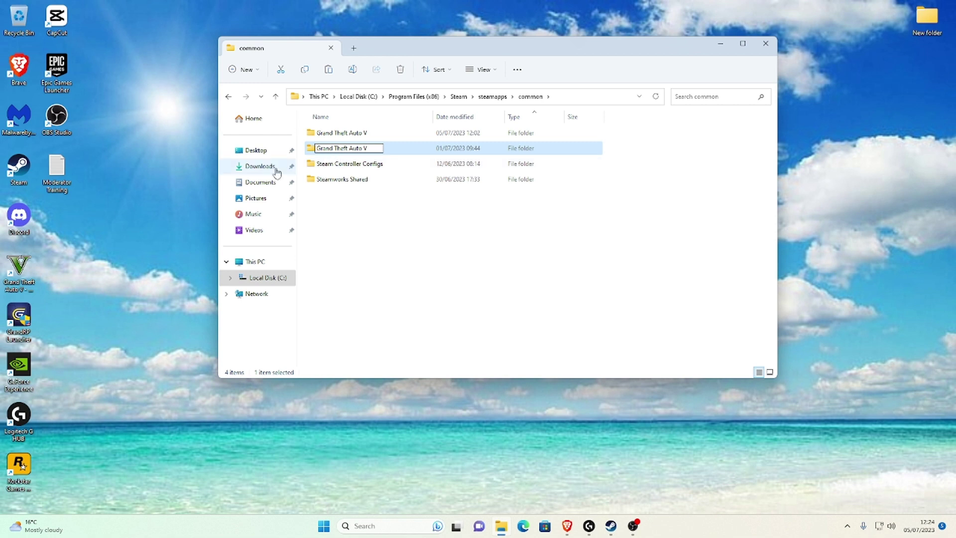
pyautogui.press('Return')
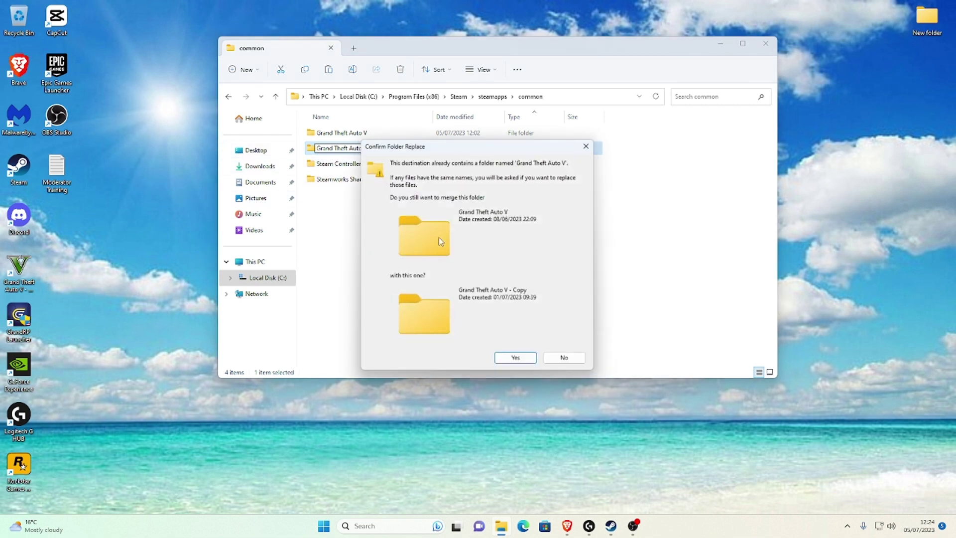
pyautogui.click(590, 144)
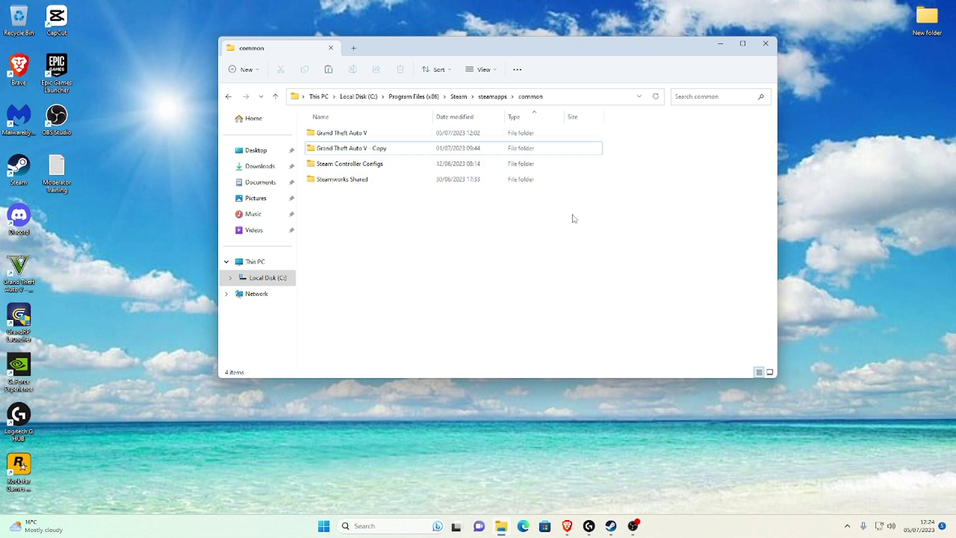
# Open the Grand Theft Auto V folder and locate the mods folder inside it
pyautogui.moveTo(372, 142)
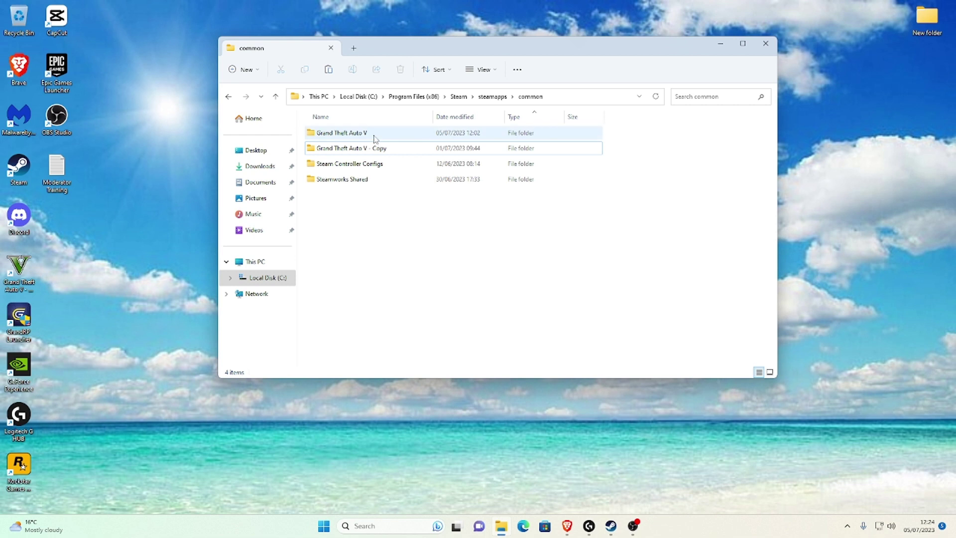
pyautogui.doubleClick(374, 137)
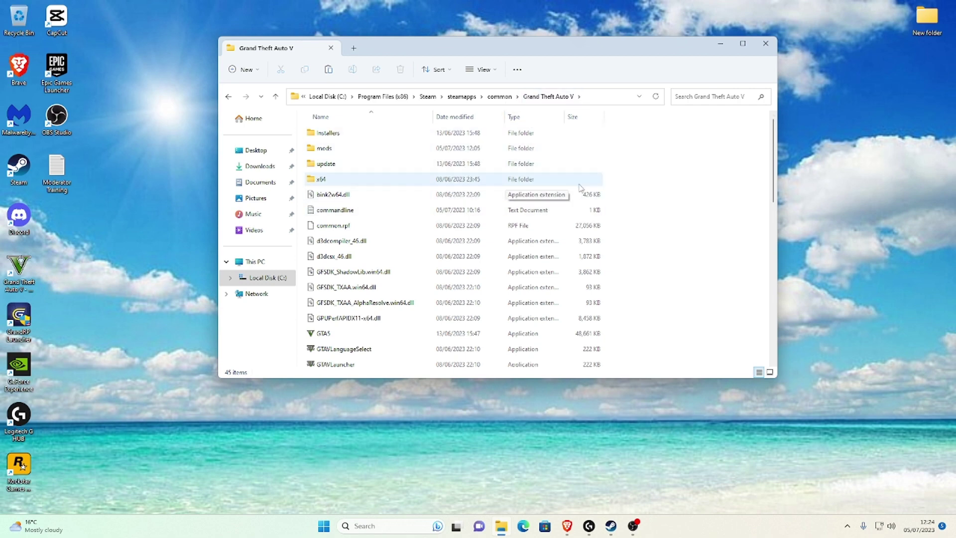
pyautogui.moveTo(603, 46); pyautogui.dragTo(536, 31)
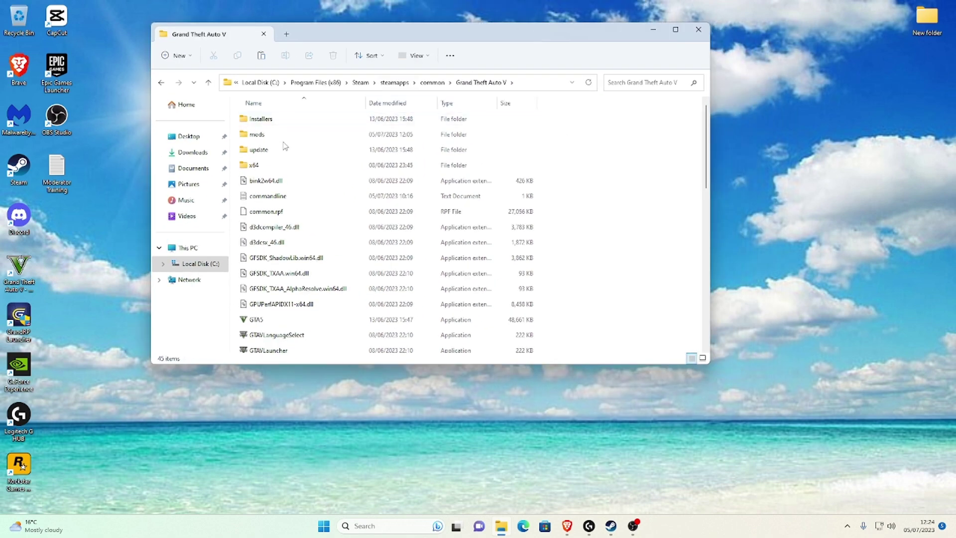
pyautogui.click(260, 136)
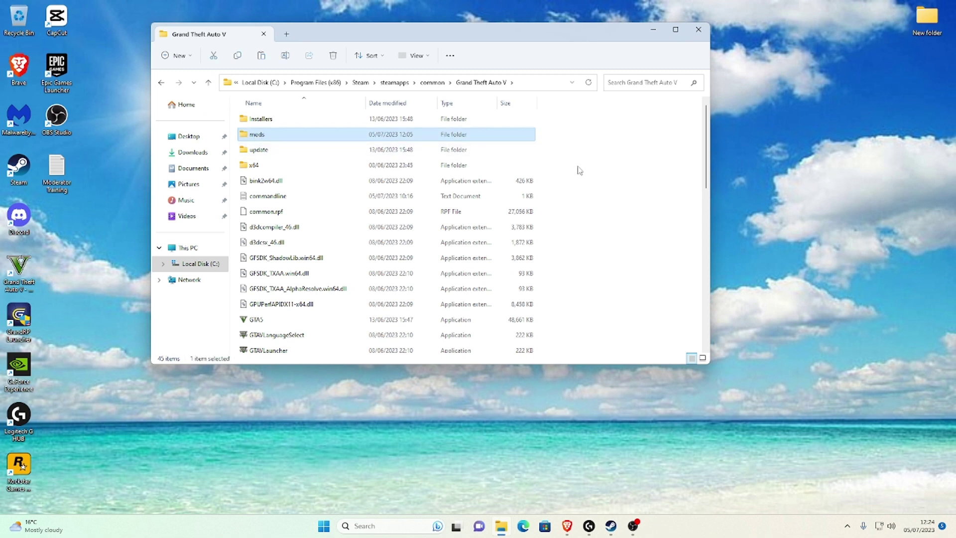
pyautogui.click(543, 160)
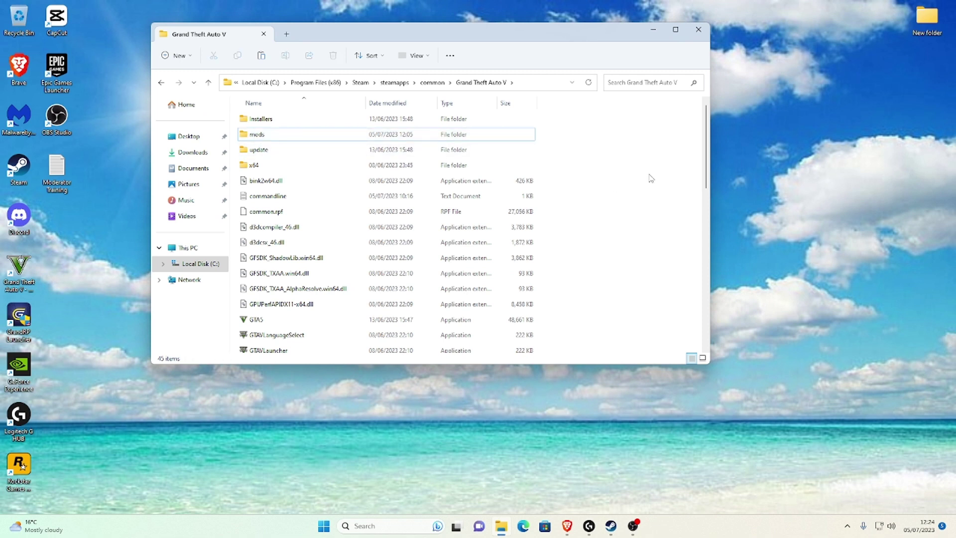
pyautogui.rightClick(566, 141)
pyautogui.click(541, 145)
pyautogui.rightClick(542, 145)
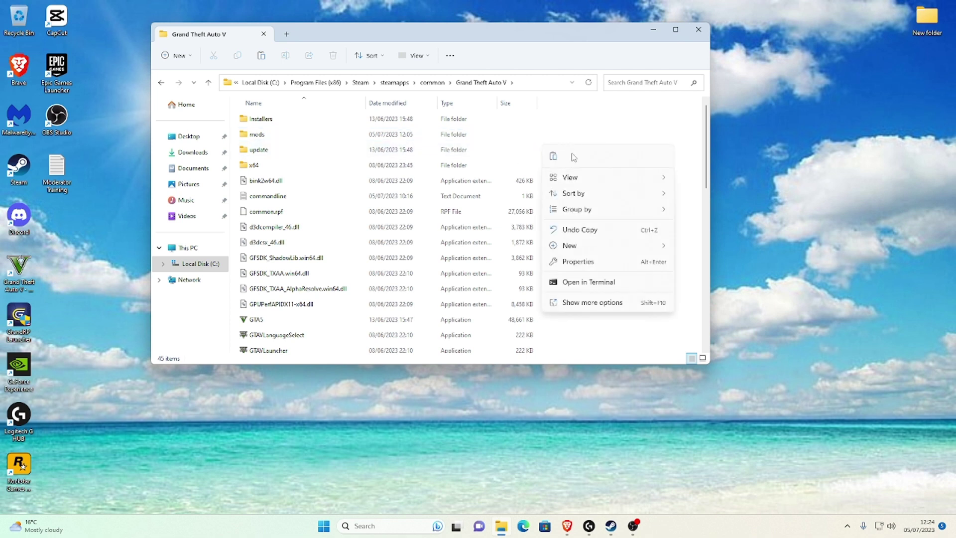
pyautogui.moveTo(563, 245)
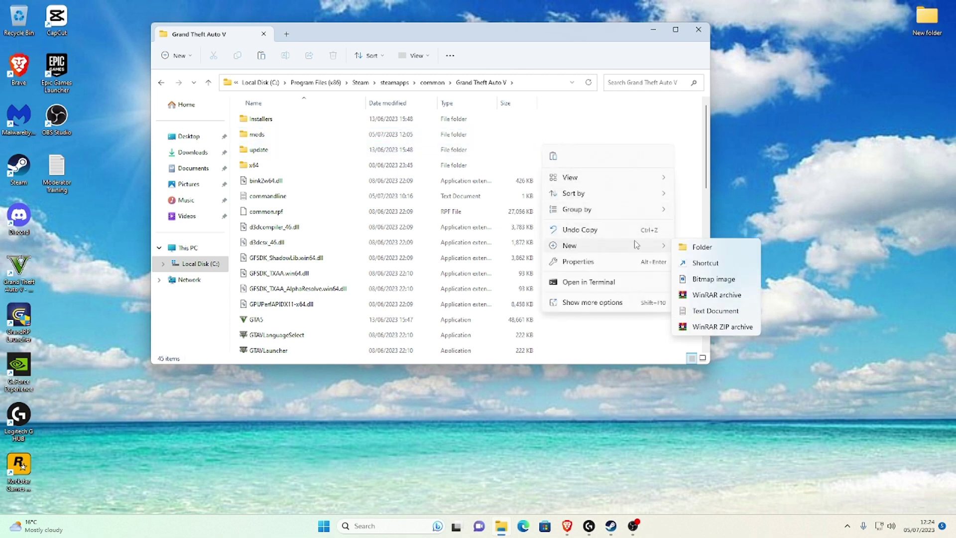
pyautogui.click(582, 129)
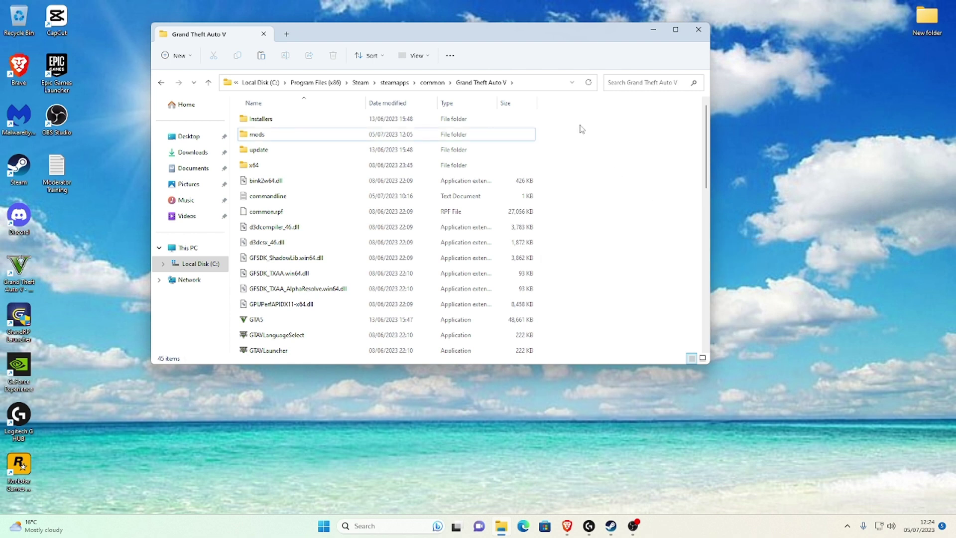
# Create a new folder in the Grand Theft Auto V folder and try to name it mods
pyautogui.rightClick(595, 180)
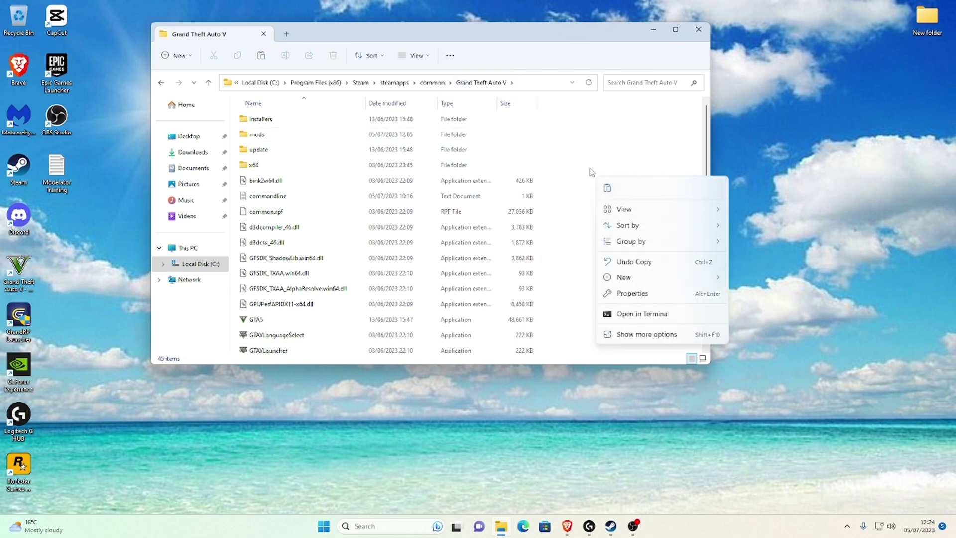
pyautogui.moveTo(624, 278)
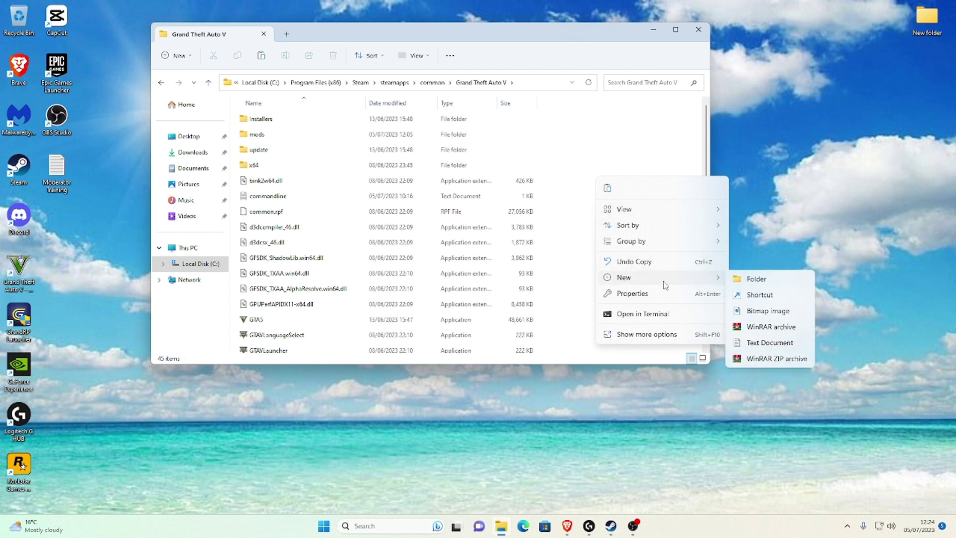
pyautogui.click(744, 280)
pyautogui.write('mod')
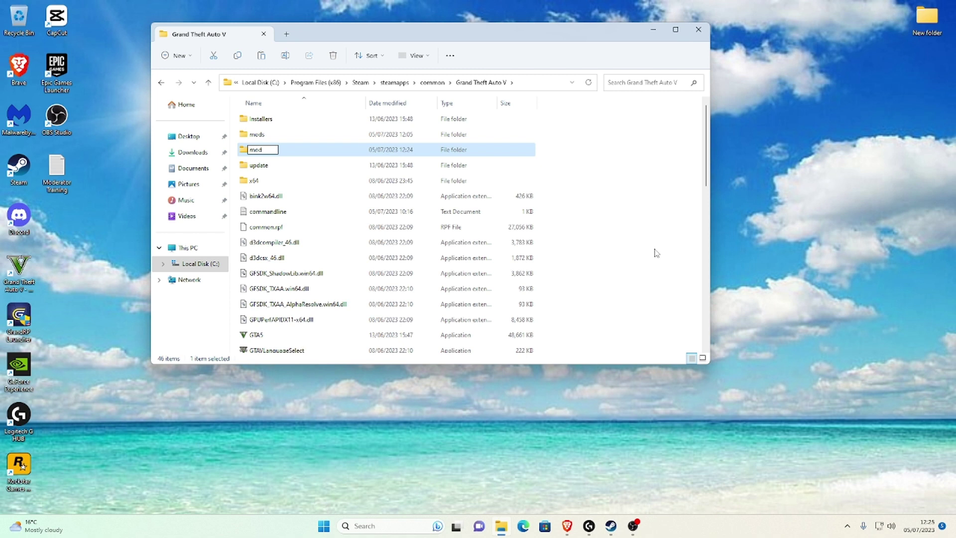
pyautogui.write('s')
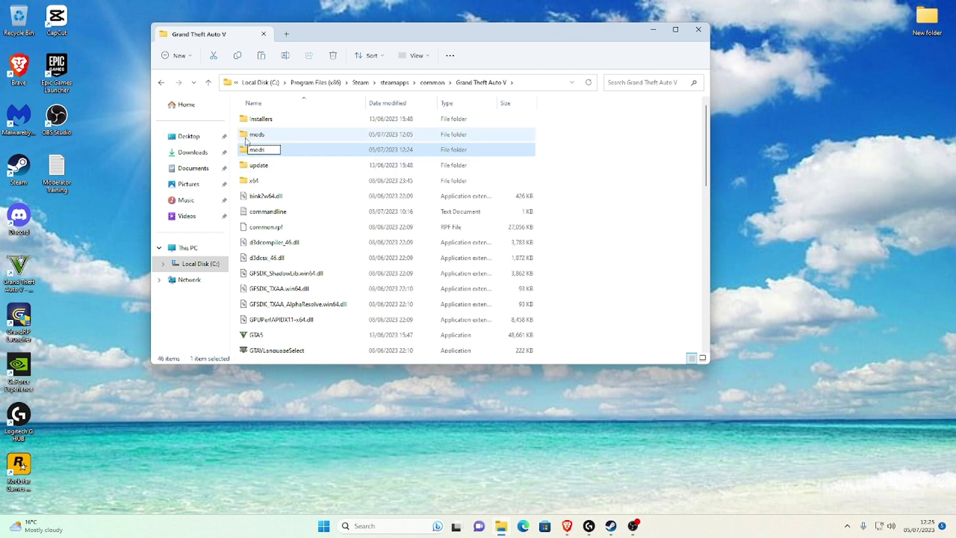
pyautogui.doubleClick(260, 151)
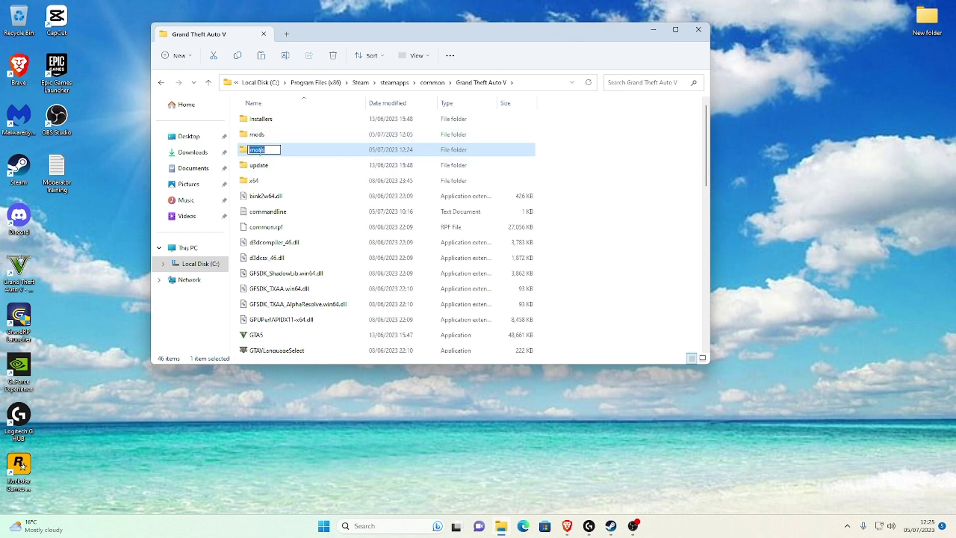
pyautogui.press('Return')
pyautogui.press('Escape')
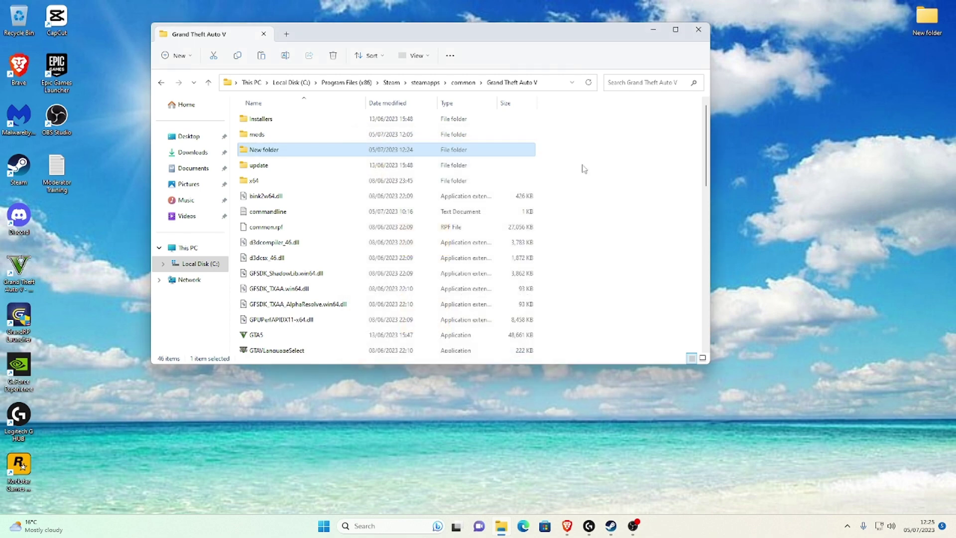
# Delete the newly created folder from the Grand Theft Auto V folder
pyautogui.click(532, 179)
pyautogui.rightClick(333, 155)
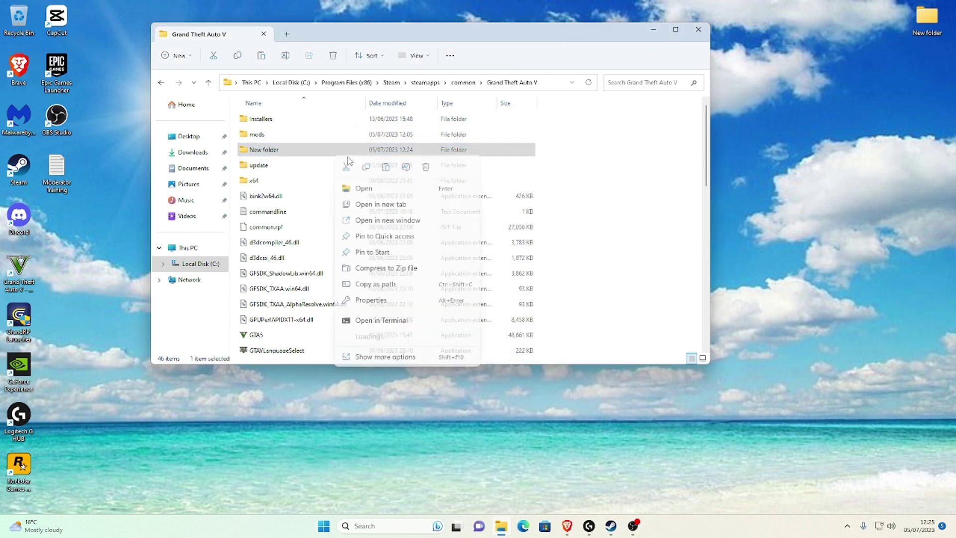
pyautogui.click(425, 167)
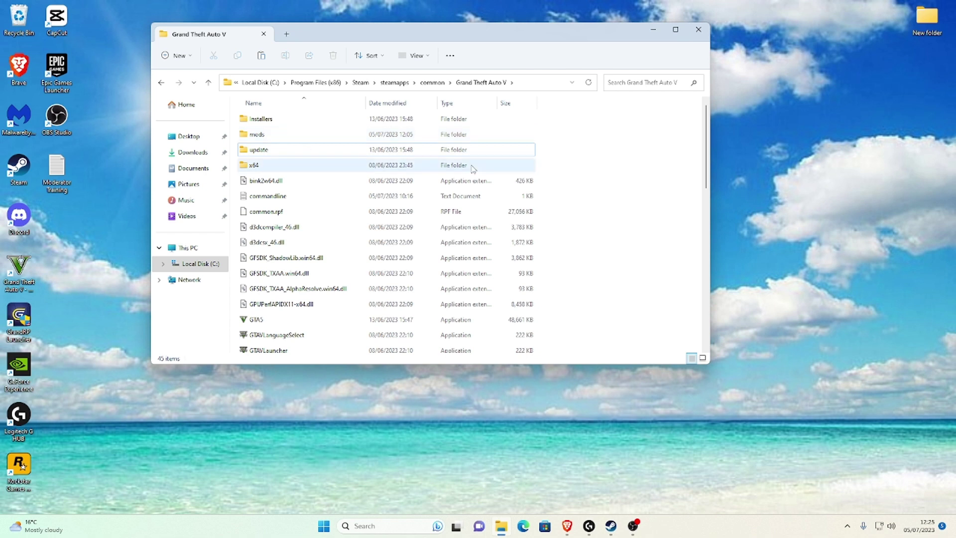
# Copy the update and x64 folders together from the Grand Theft Auto V folder
pyautogui.click(249, 171)
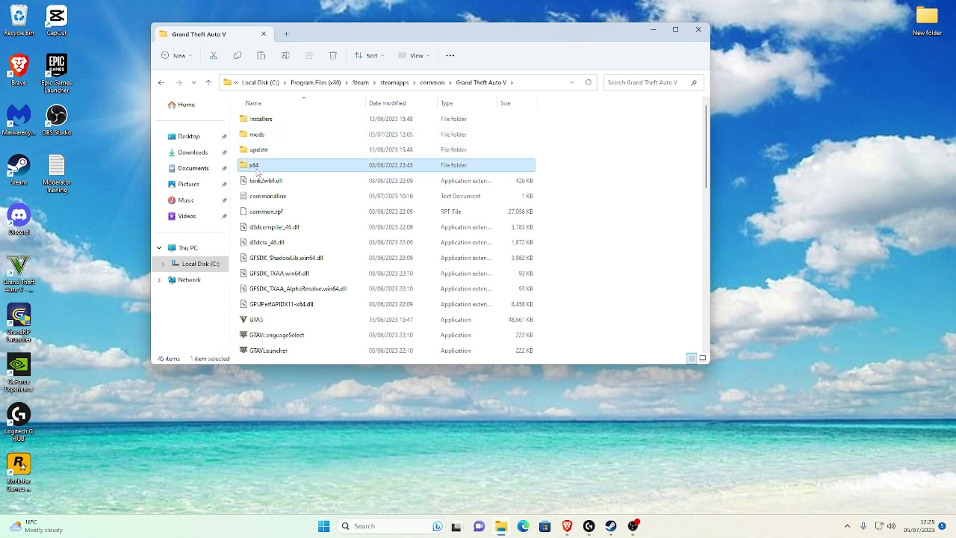
pyautogui.click(251, 154)
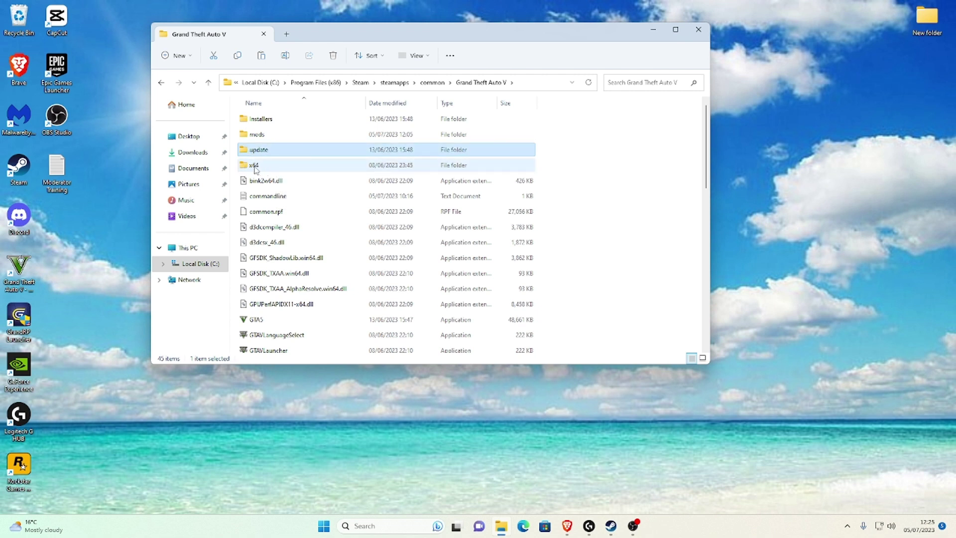
pyautogui.click(269, 166)
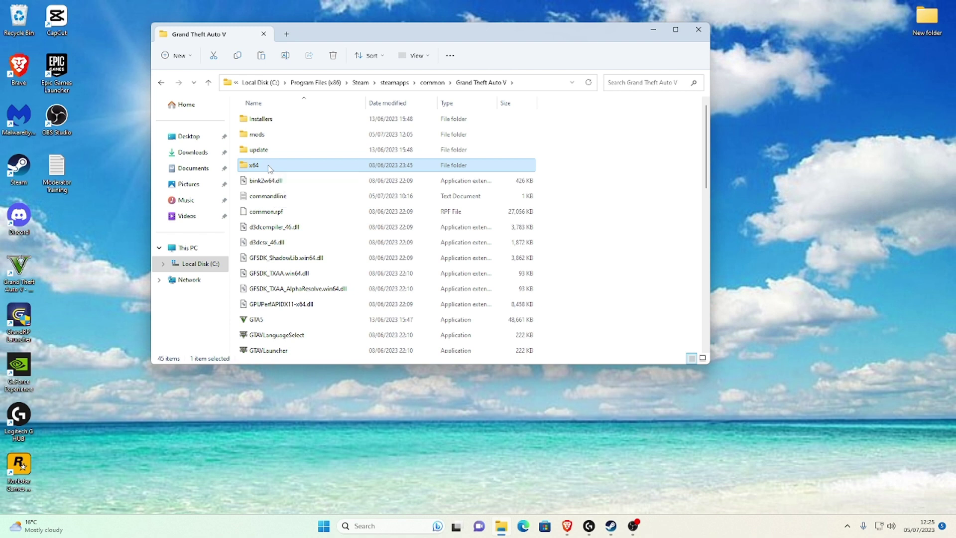
pyautogui.keyDown('ctrl'); pyautogui.click(269, 158); pyautogui.keyUp('ctrl')
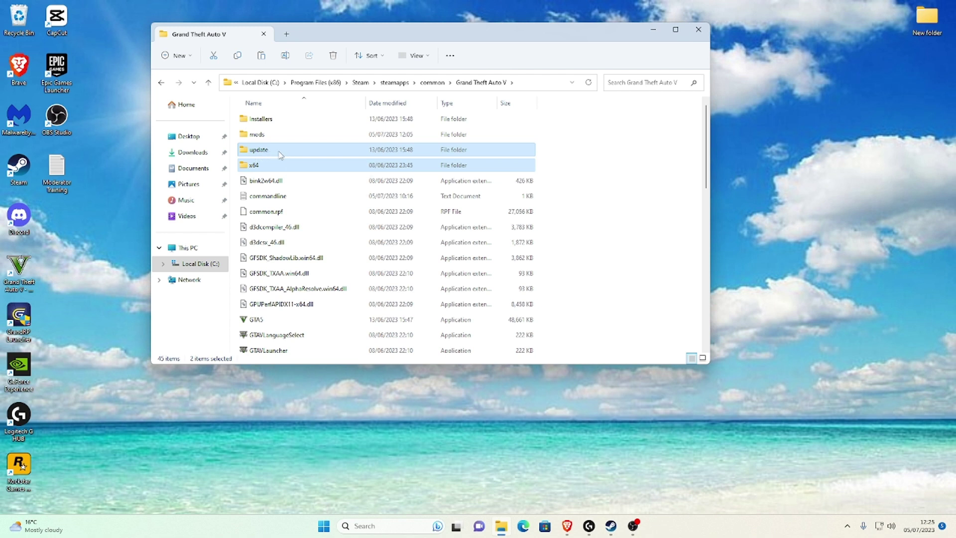
pyautogui.rightClick(280, 155)
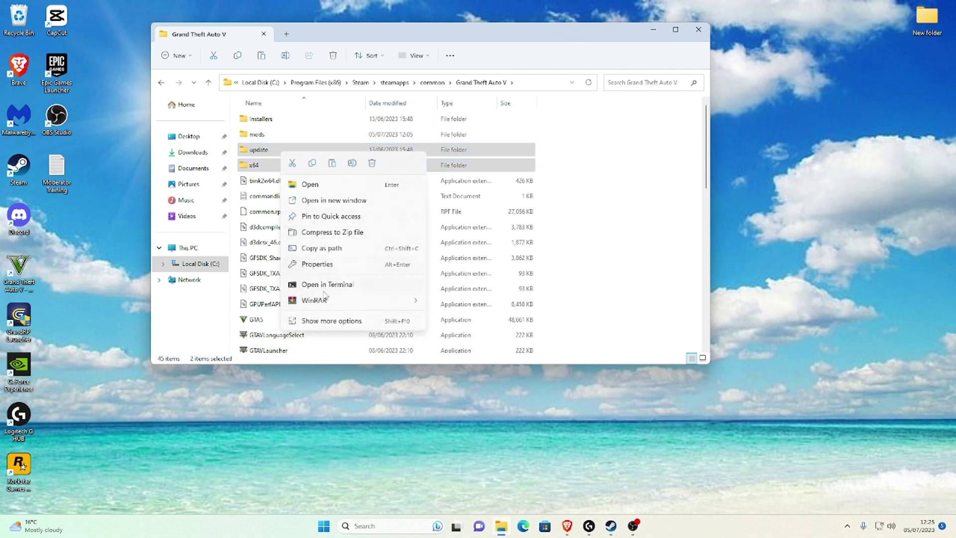
pyautogui.click(314, 321)
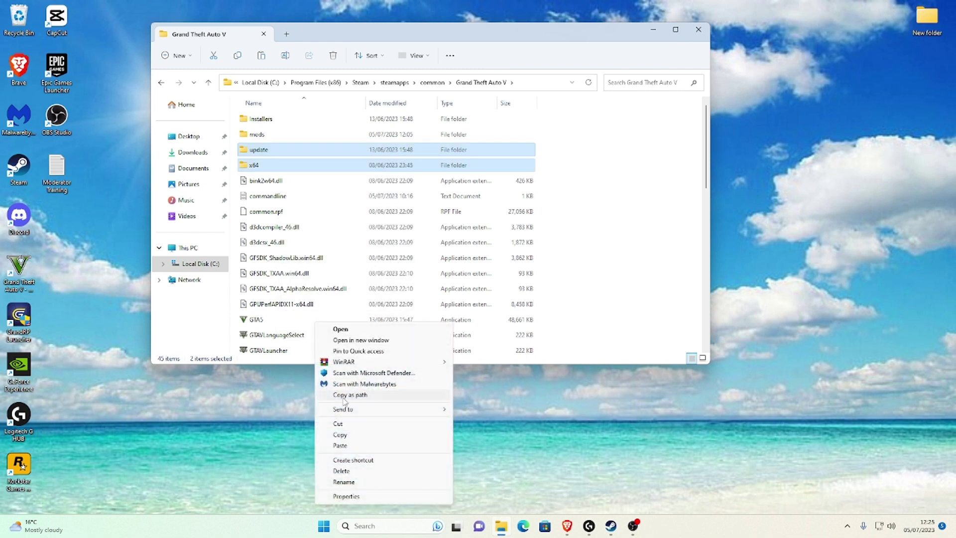
pyautogui.click(337, 438)
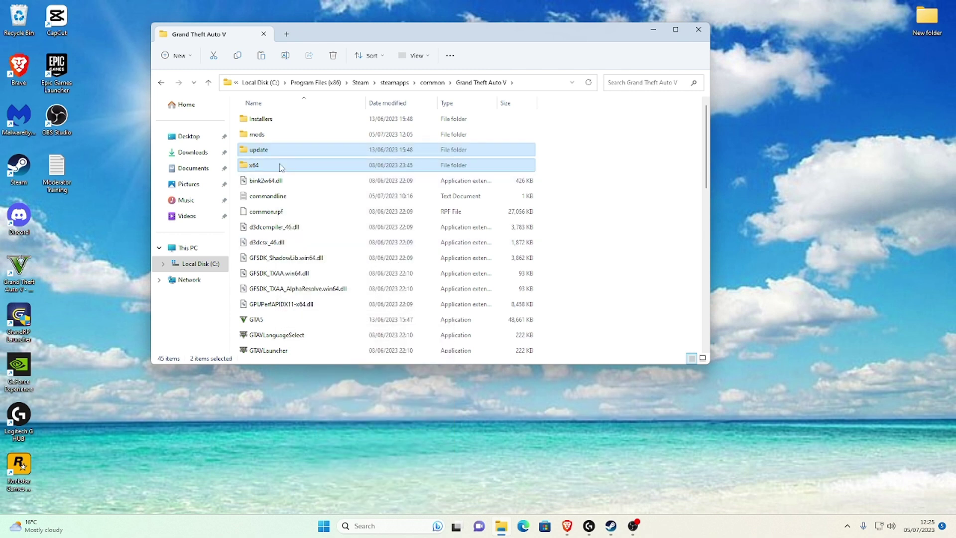
pyautogui.click(591, 251)
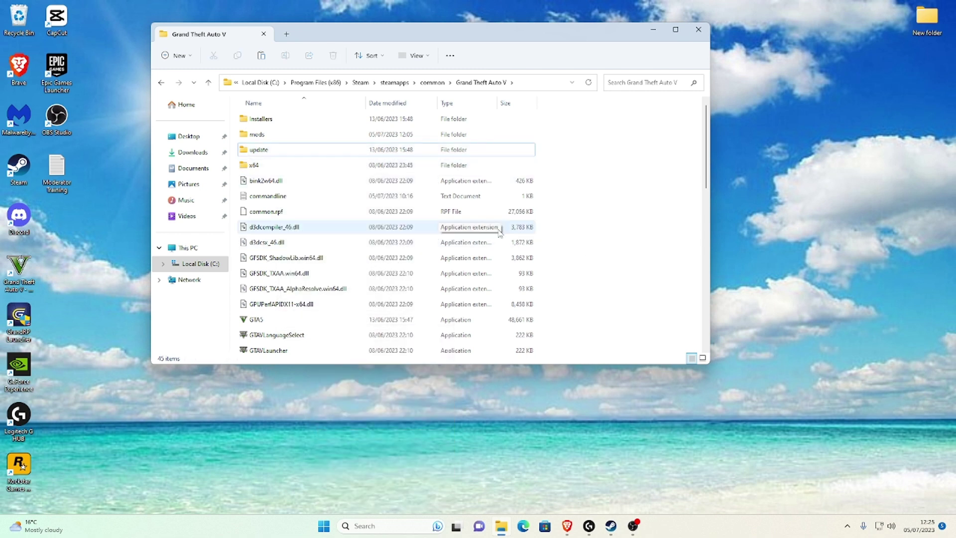
# Open the mods folder and view the paste options for the copied folders, leaving without pasting
pyautogui.doubleClick(269, 140)
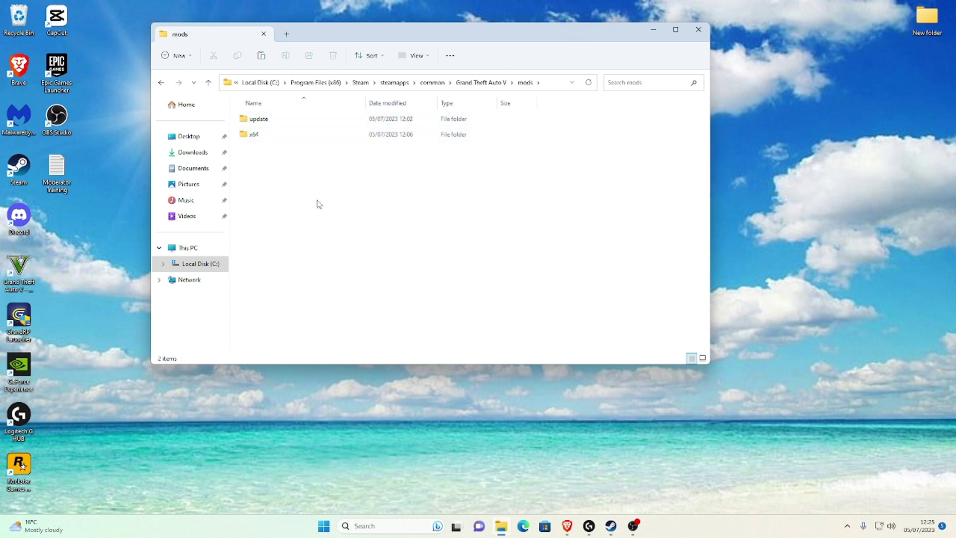
pyautogui.rightClick(292, 177)
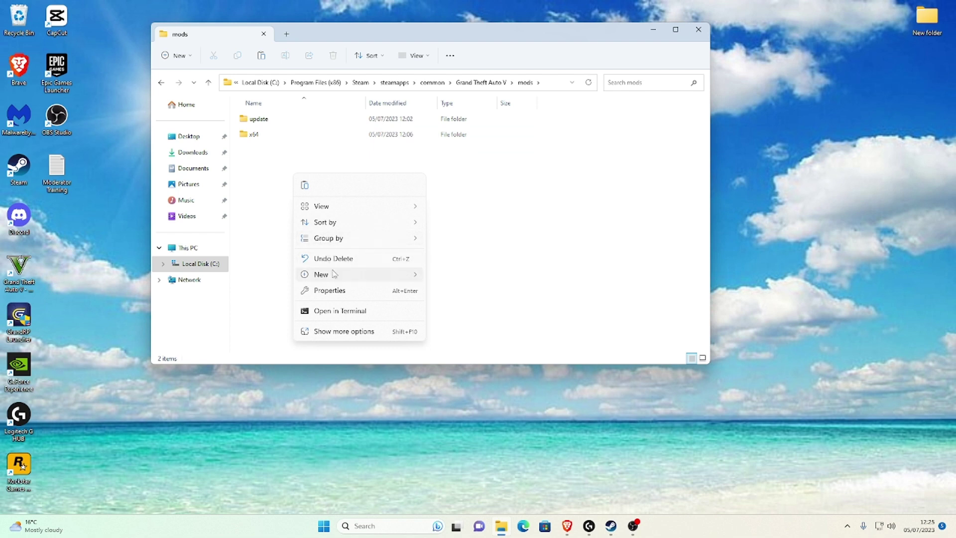
pyautogui.click(348, 332)
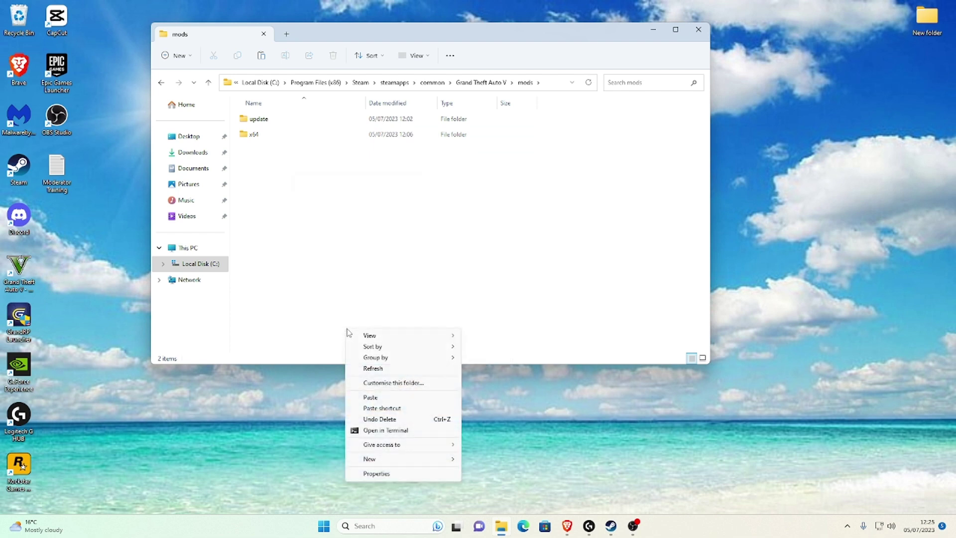
pyautogui.click(283, 139)
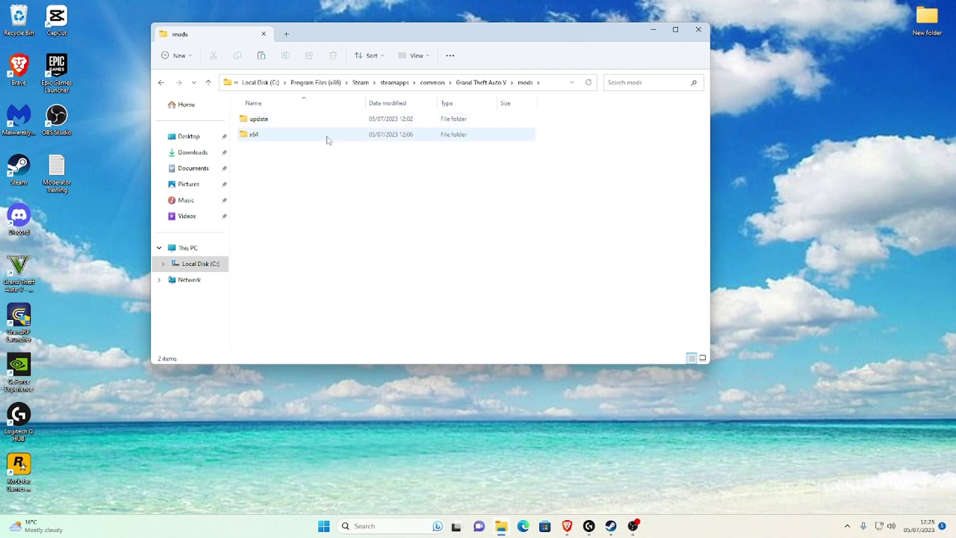
# Check the update and x64 folders inside mods, and return to the Grand Theft Auto V folder
pyautogui.doubleClick(302, 122)
pyautogui.click(161, 82)
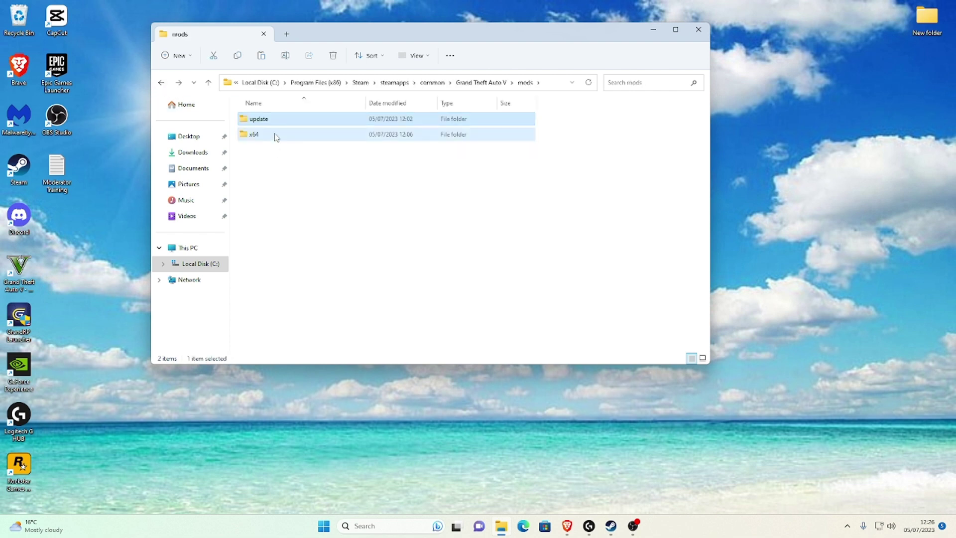
pyautogui.doubleClick(273, 134)
pyautogui.click(163, 86)
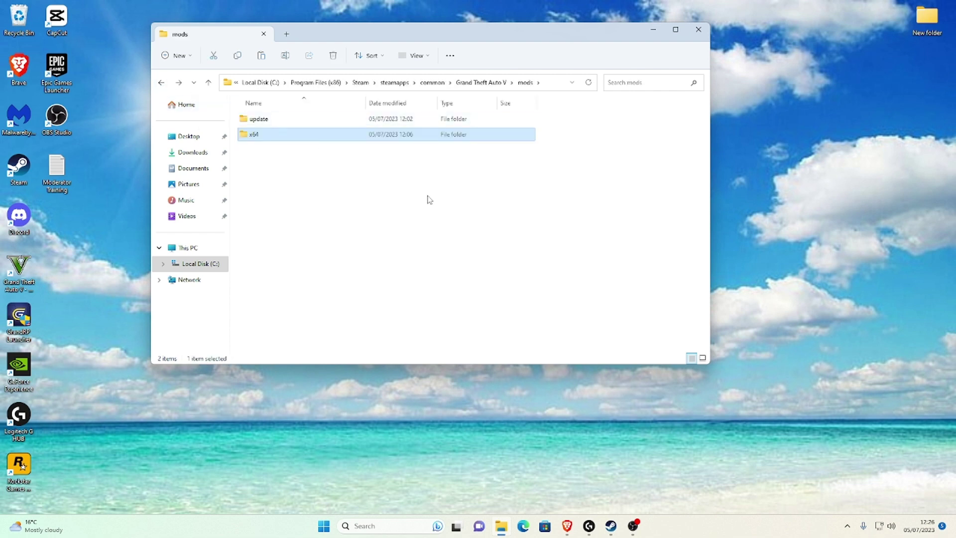
pyautogui.click(486, 83)
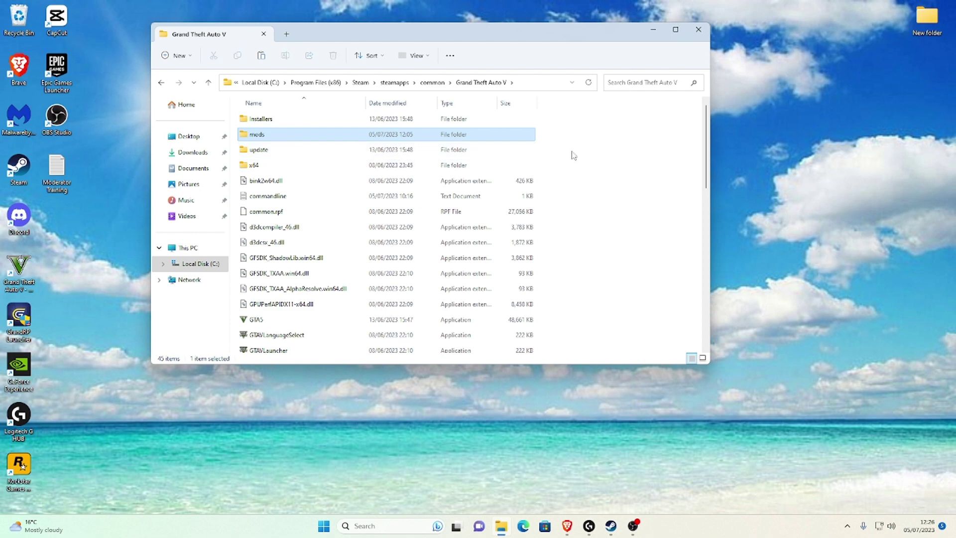
# Switch to Steam, browse the local files of Grand Theft Auto V from its library page, and minimize Steam
pyautogui.click(552, 159)
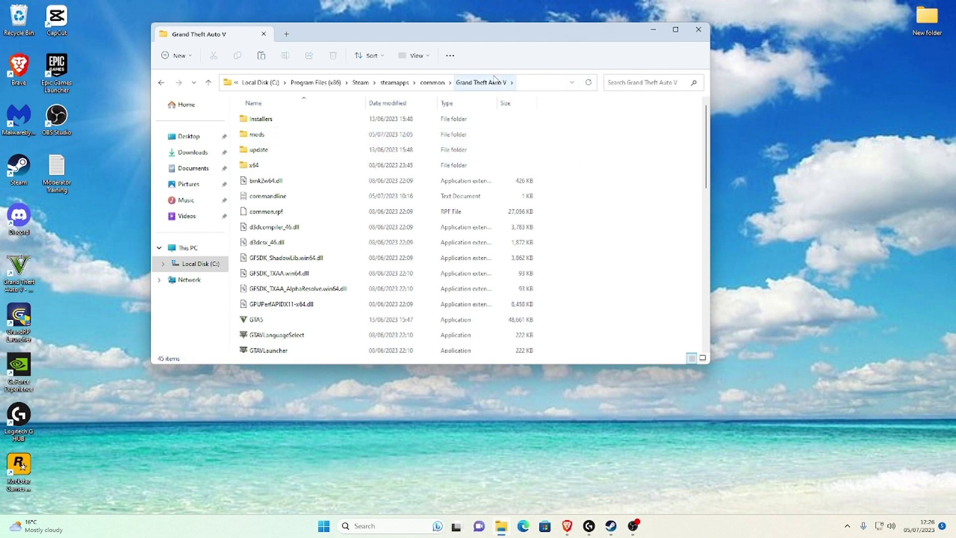
pyautogui.moveTo(496, 26); pyautogui.dragTo(410, 22)
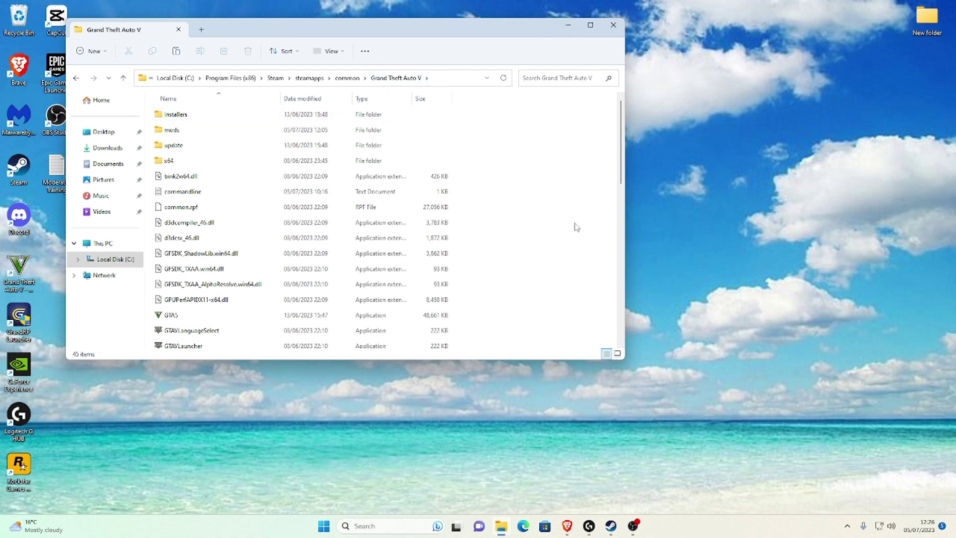
pyautogui.click(609, 524)
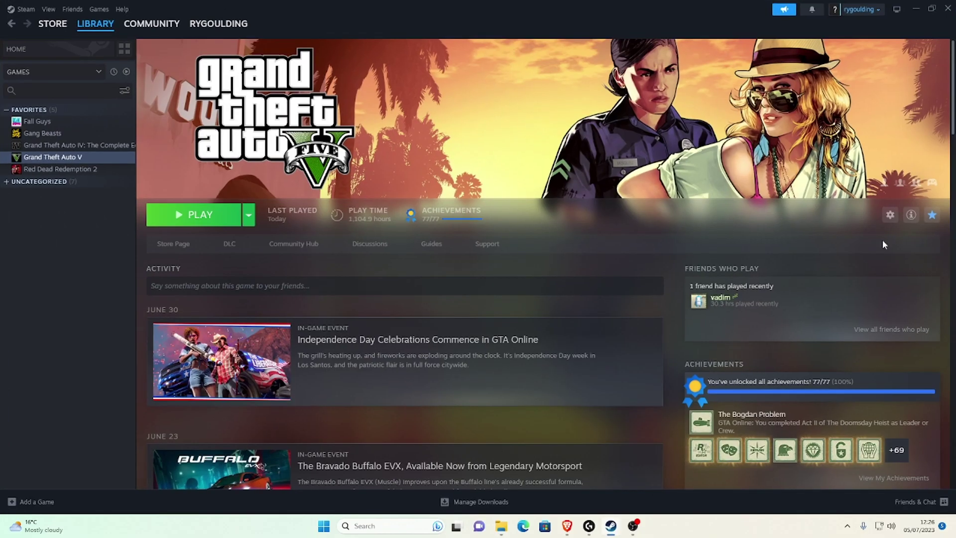
pyautogui.click(890, 219)
pyautogui.moveTo(846, 269)
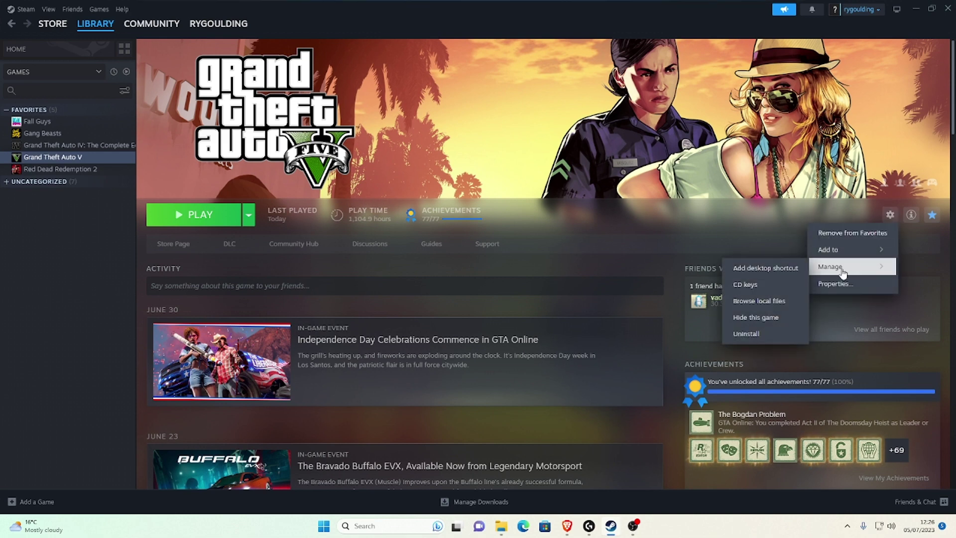
pyautogui.click(759, 300)
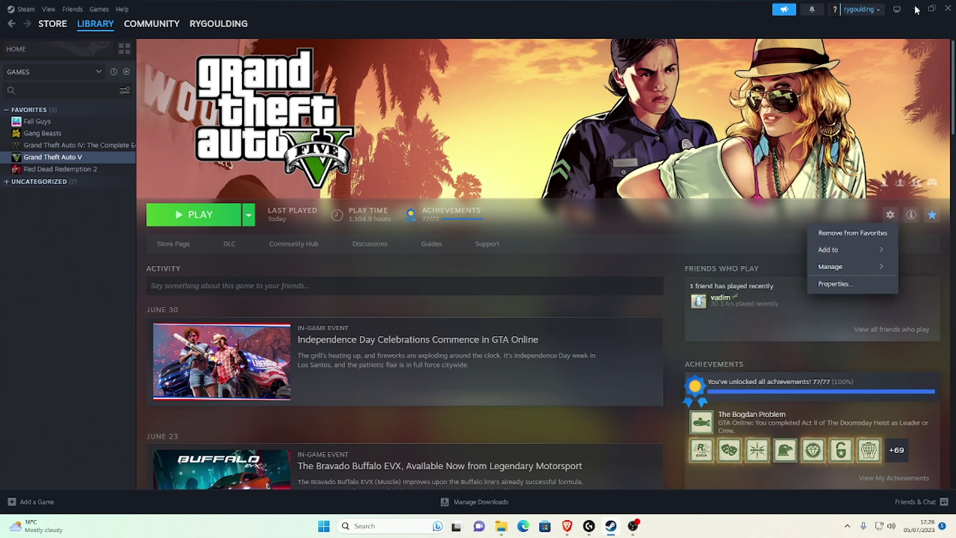
pyautogui.click(915, 9)
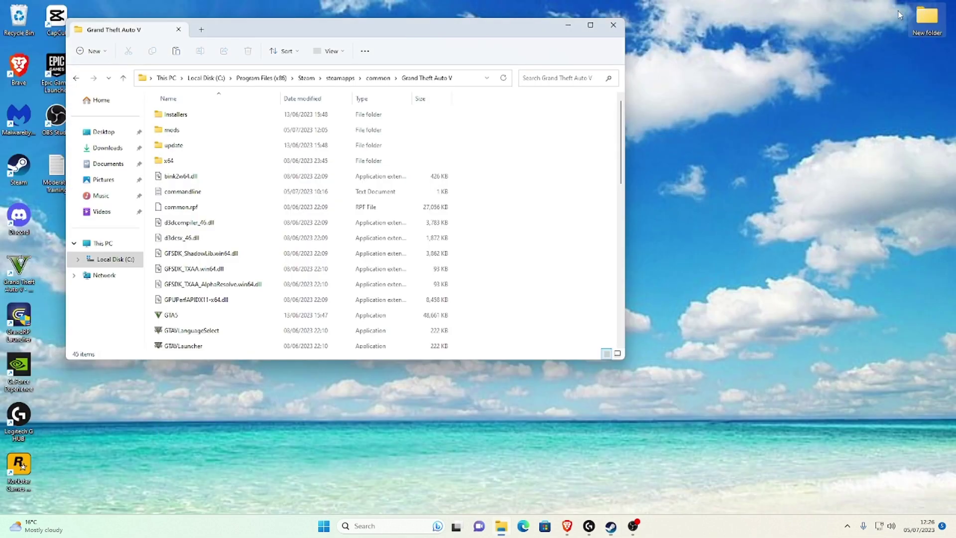
# Go up to the common folder and pin it to Quick access between Downloads and Documents
pyautogui.click(380, 80)
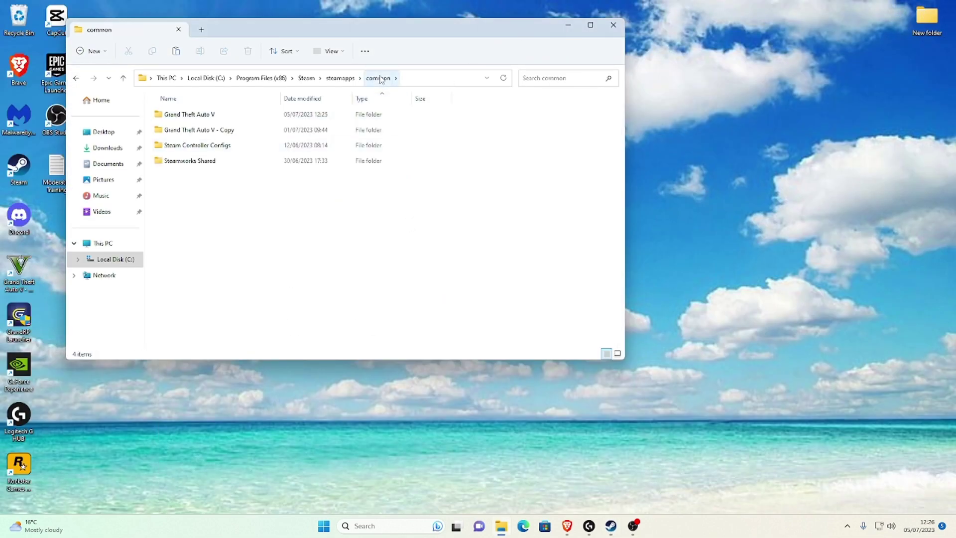
pyautogui.moveTo(378, 78); pyautogui.dragTo(106, 161)
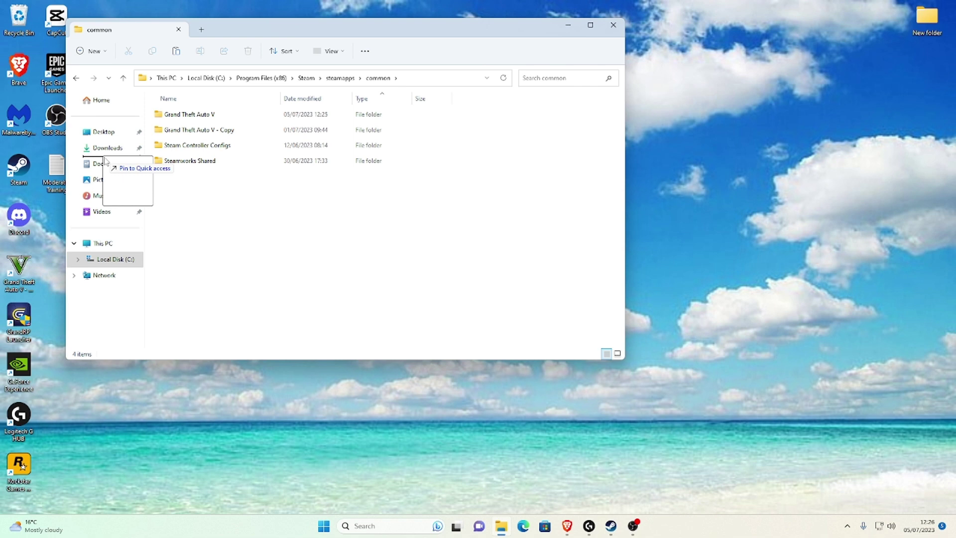
pyautogui.moveTo(105, 160); pyautogui.dragTo(105, 161)
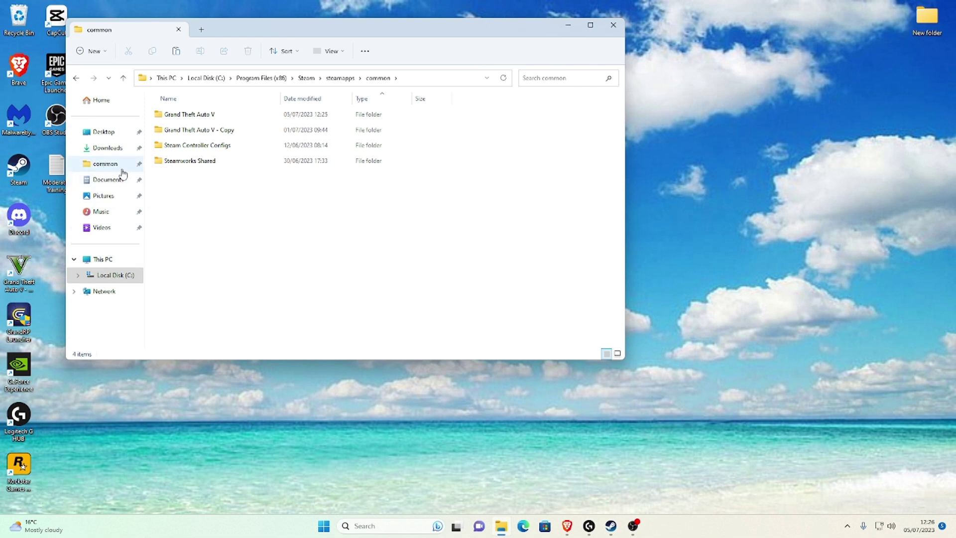
# Close and reopen File Explorer, and open the Grand Theft Auto V folder through the pinned common folder
pyautogui.click(612, 29)
pyautogui.click(501, 528)
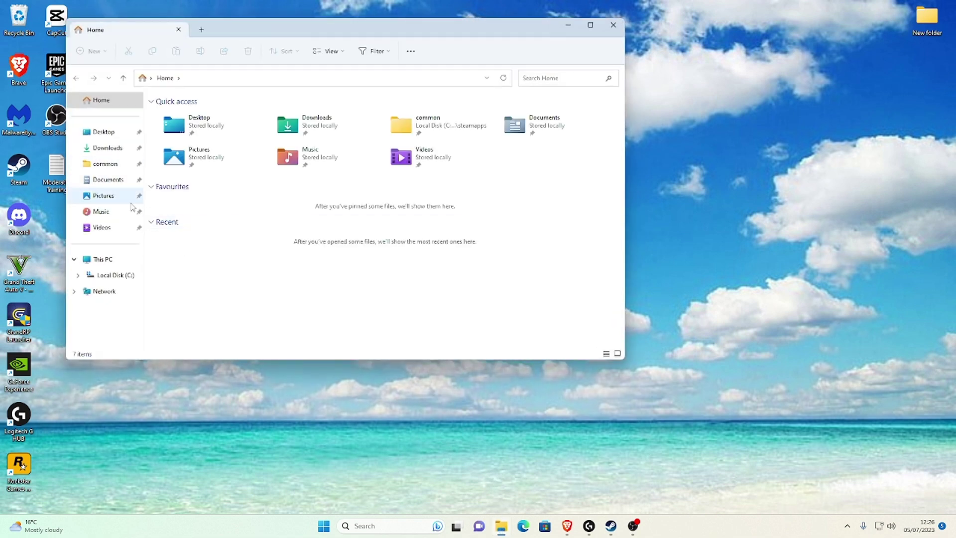
pyautogui.click(111, 168)
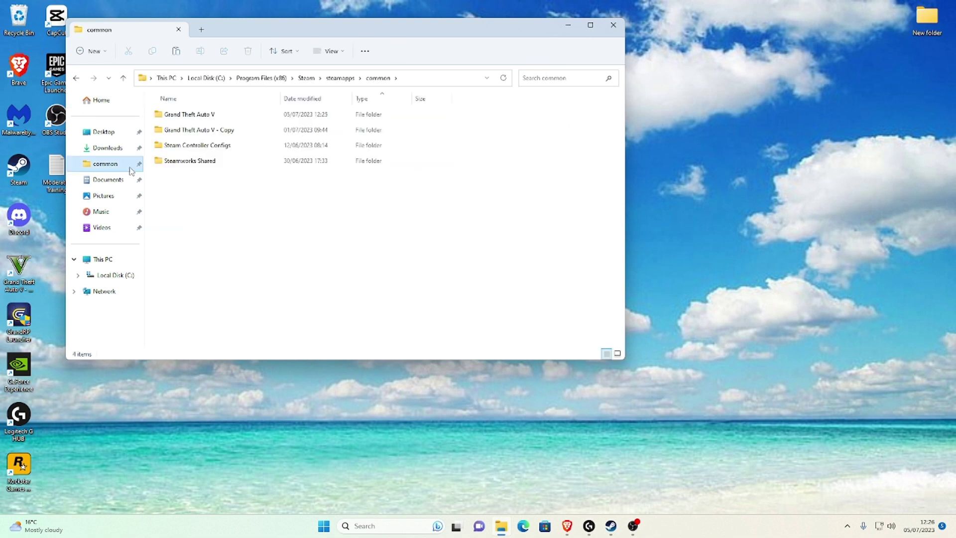
pyautogui.doubleClick(210, 115)
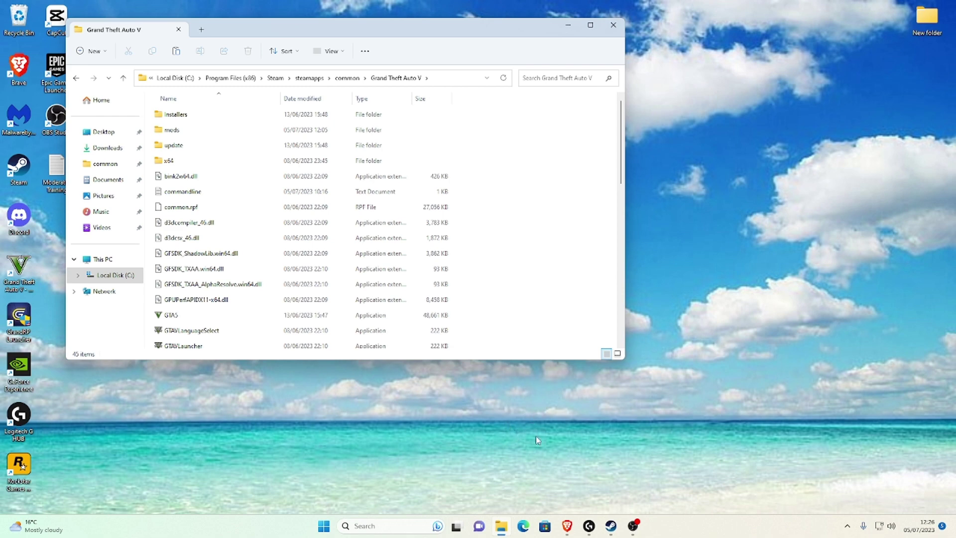
# Switch to the Brave browser, maximize it, and download the English 64 bit WinRAR 6.22 installer from rarlab.com
pyautogui.click(568, 527)
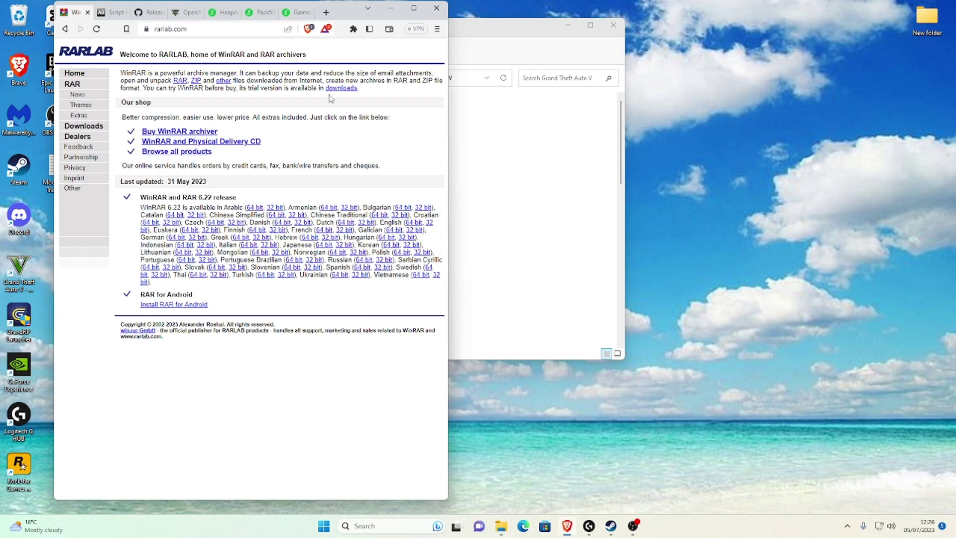
pyautogui.click(414, 8)
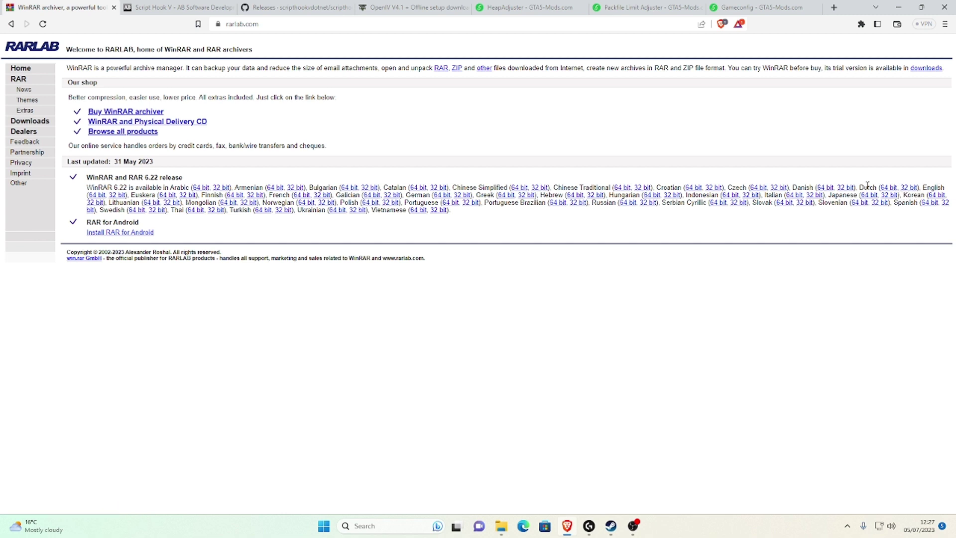
pyautogui.click(98, 198)
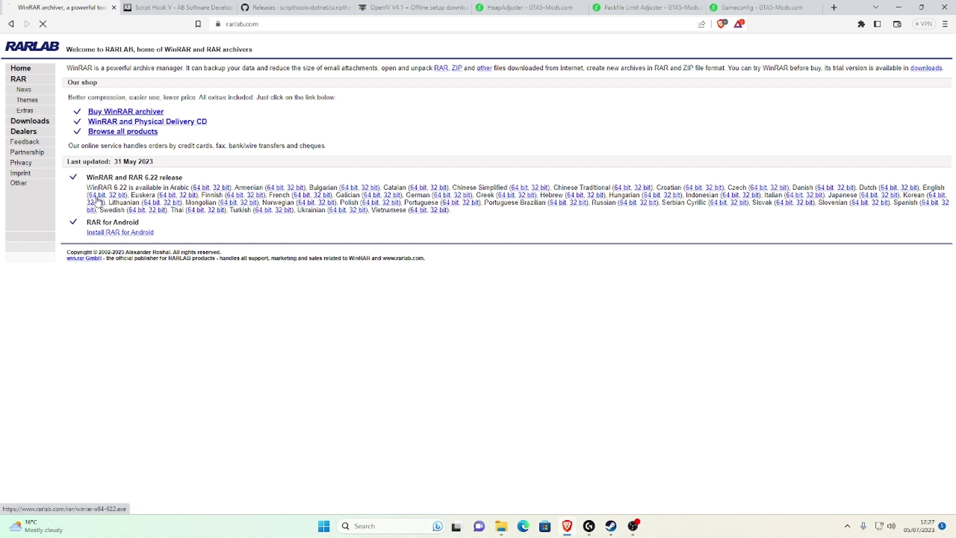
pyautogui.click(395, 90)
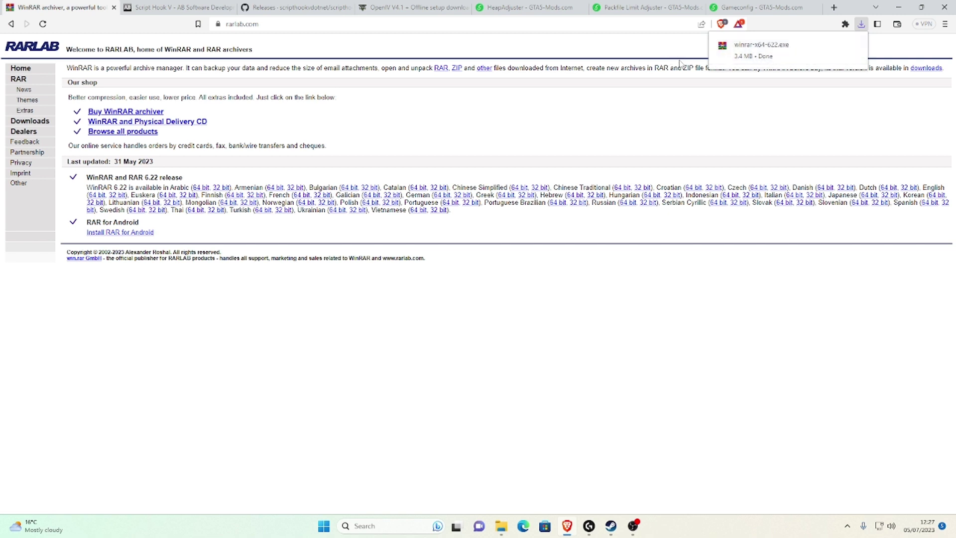
# Run winrar-x64-622.exe, install WinRAR with the default settings, and close the shortcuts folder once setup is finished
pyautogui.click(730, 47)
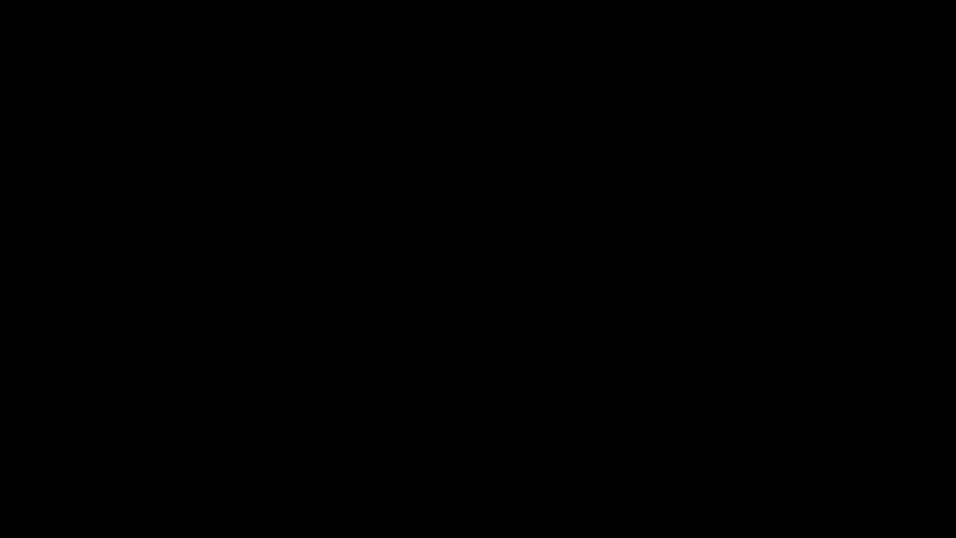
pyautogui.click(460, 368)
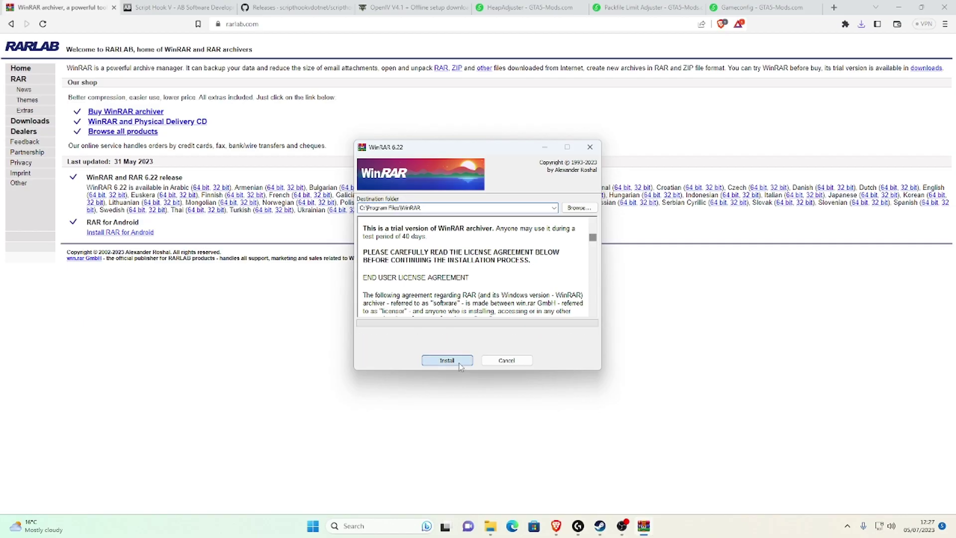
pyautogui.click(446, 358)
pyautogui.click(447, 355)
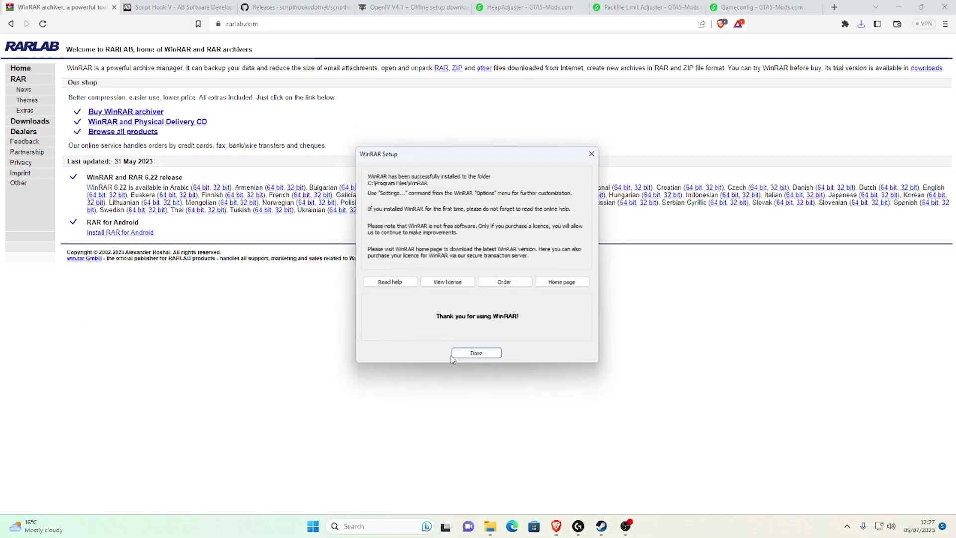
pyautogui.click(481, 357)
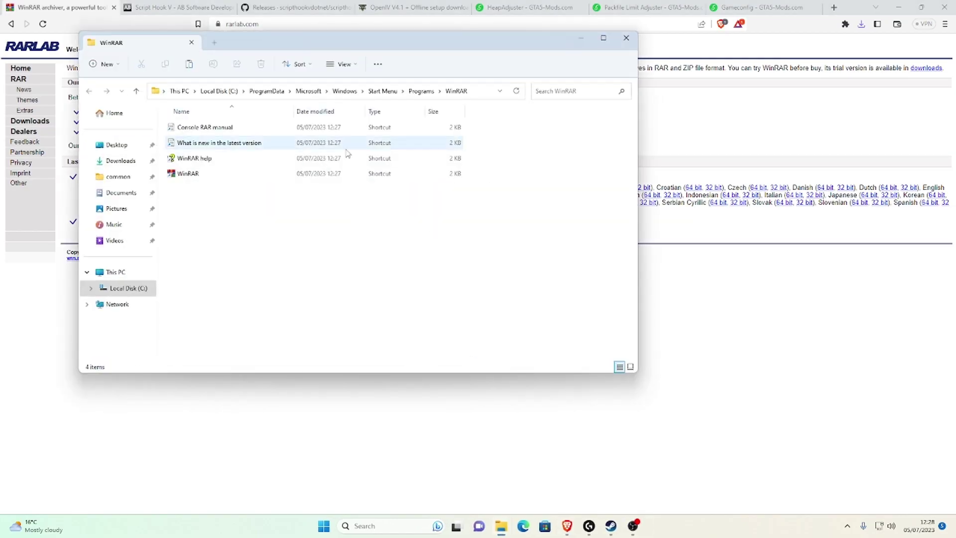
pyautogui.click(628, 43)
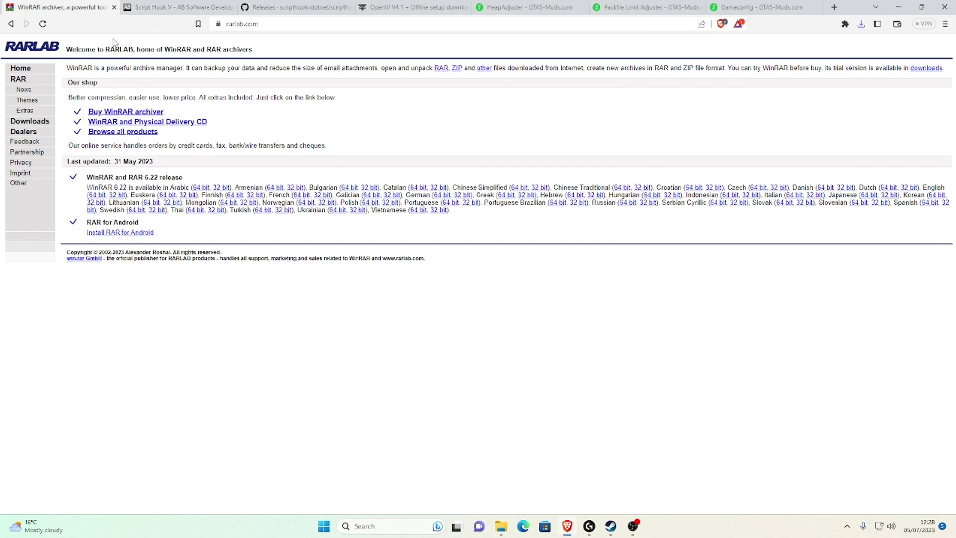
# Close the WinRAR page and download ScriptHookV_1.0.2944.0.zip from the Script Hook V page to Downloads
pyautogui.click(114, 8)
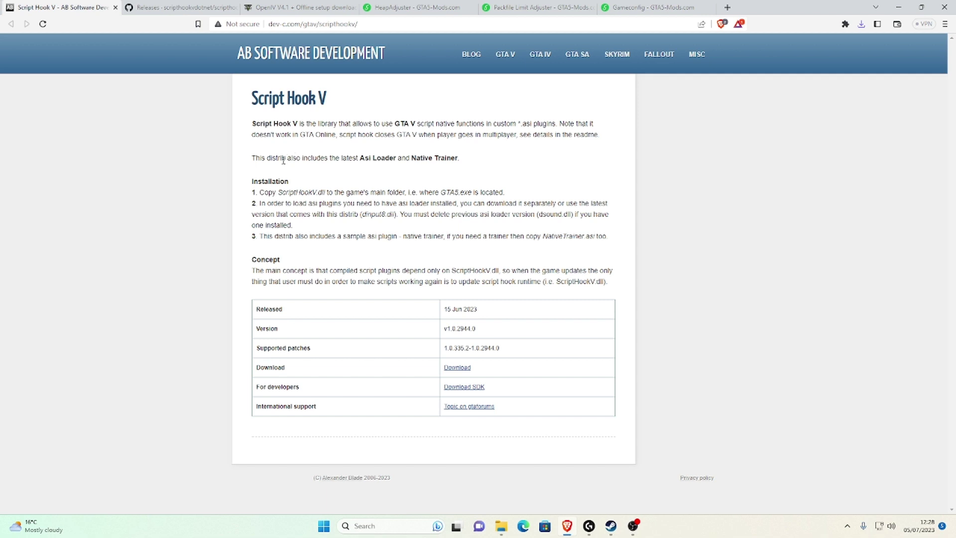
pyautogui.moveTo(269, 106); pyautogui.dragTo(297, 114)
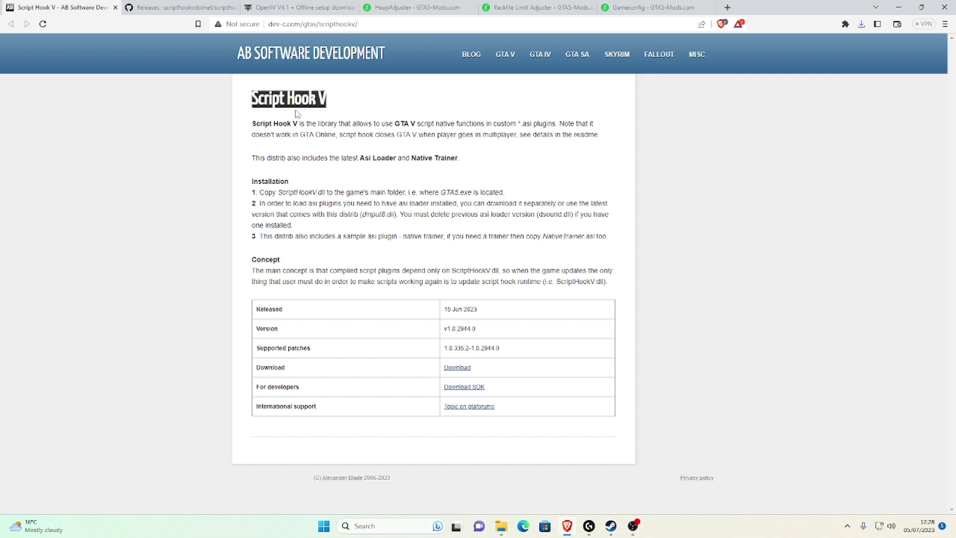
pyautogui.click(344, 118)
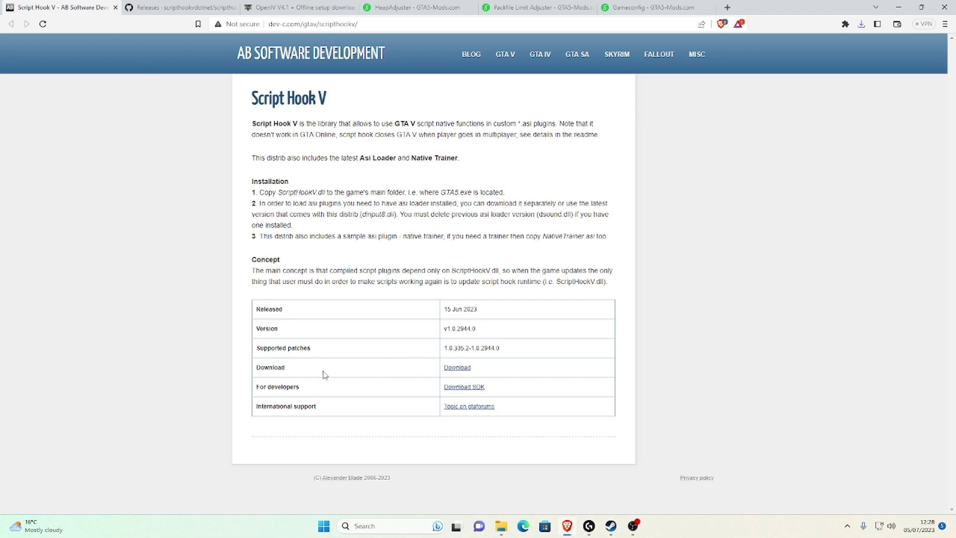
pyautogui.click(457, 367)
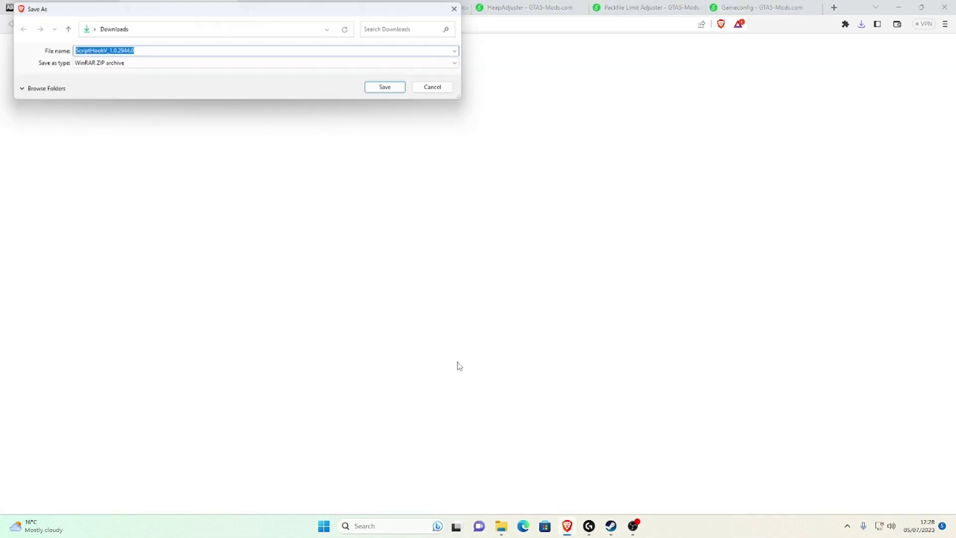
pyautogui.click(401, 95)
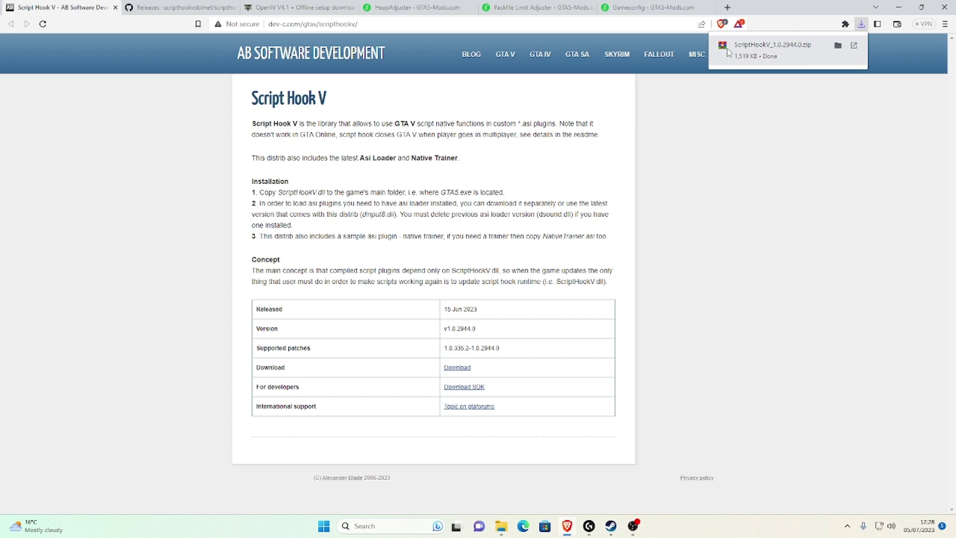
# Open the downloaded Script Hook V archive in WinRAR, dismiss the purchase notice, and minimize the browser
pyautogui.click(797, 58)
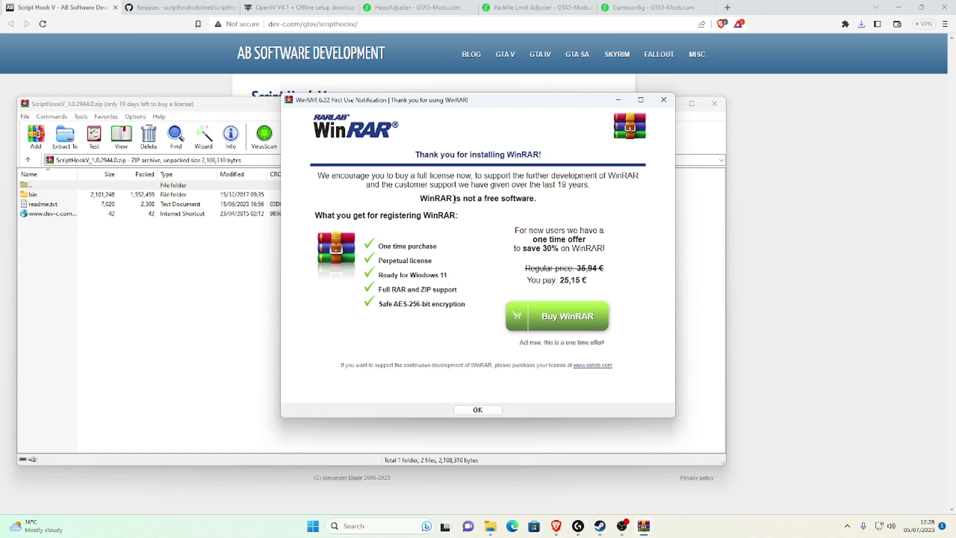
pyautogui.click(663, 100)
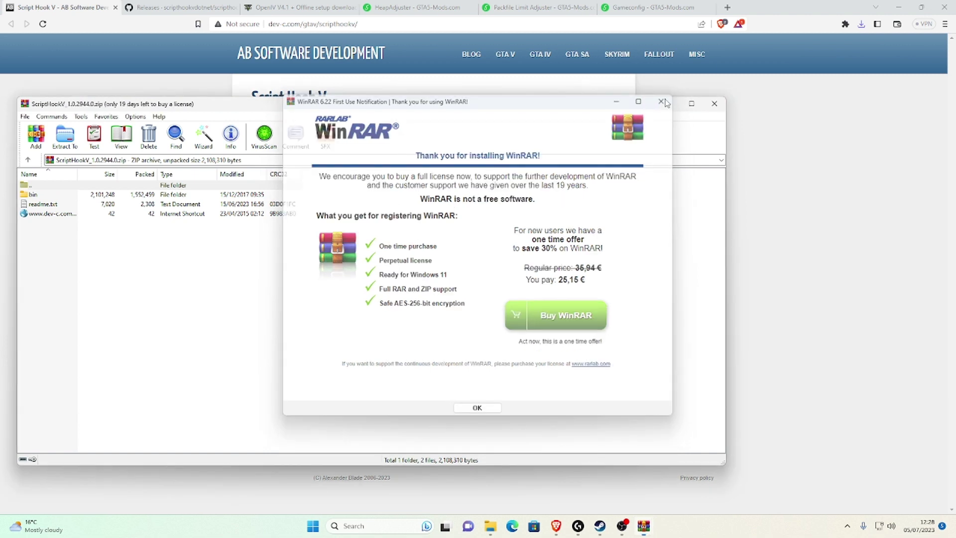
pyautogui.click(901, 11)
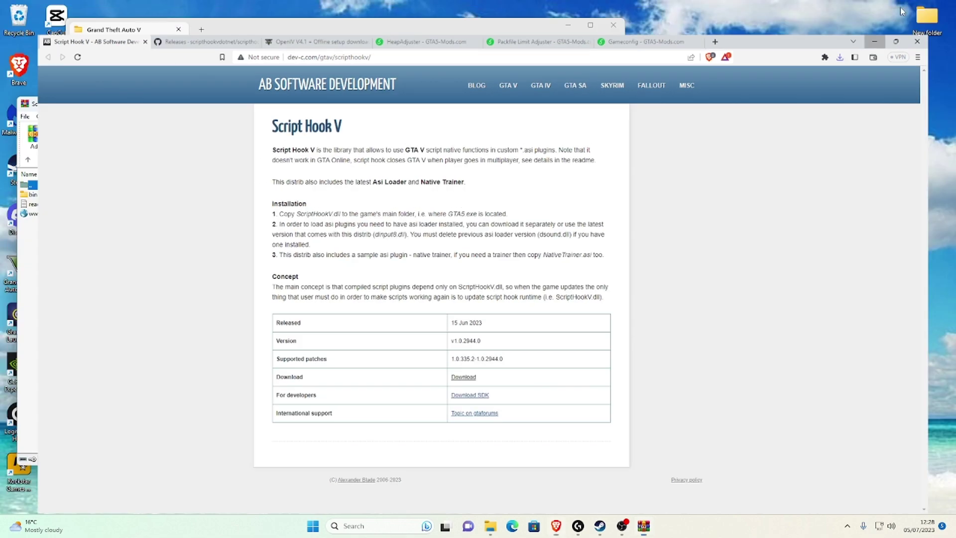
# Arrange the Grand Theft Auto V folder and the Script Hook V archive side by side, and open the archive's bin folder
pyautogui.moveTo(456, 112); pyautogui.dragTo(693, 114)
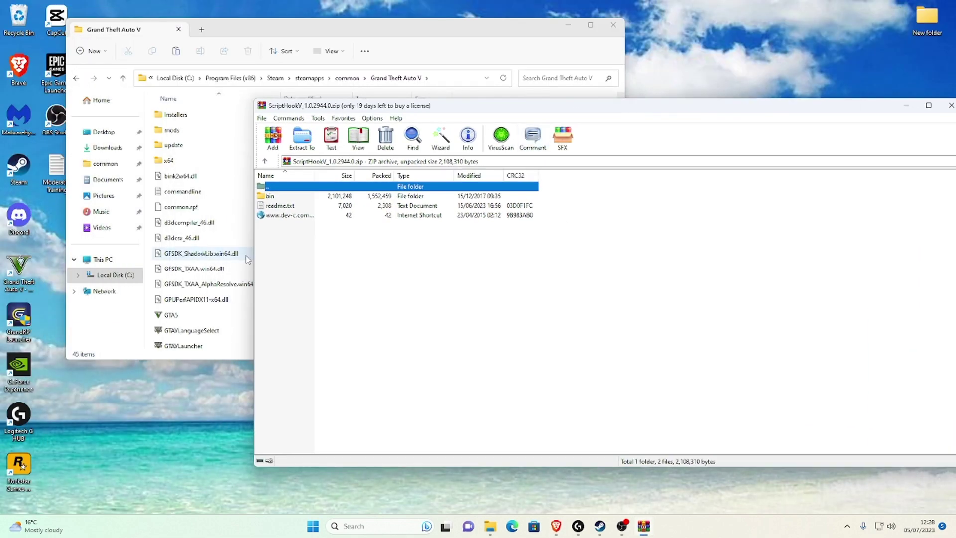
pyautogui.moveTo(254, 255); pyautogui.dragTo(567, 211)
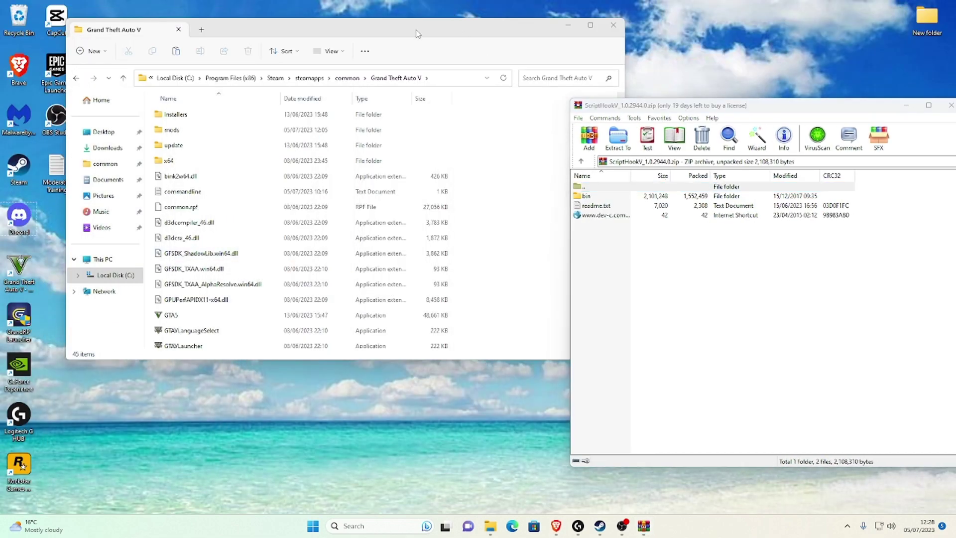
pyautogui.moveTo(425, 27); pyautogui.dragTo(339, 1)
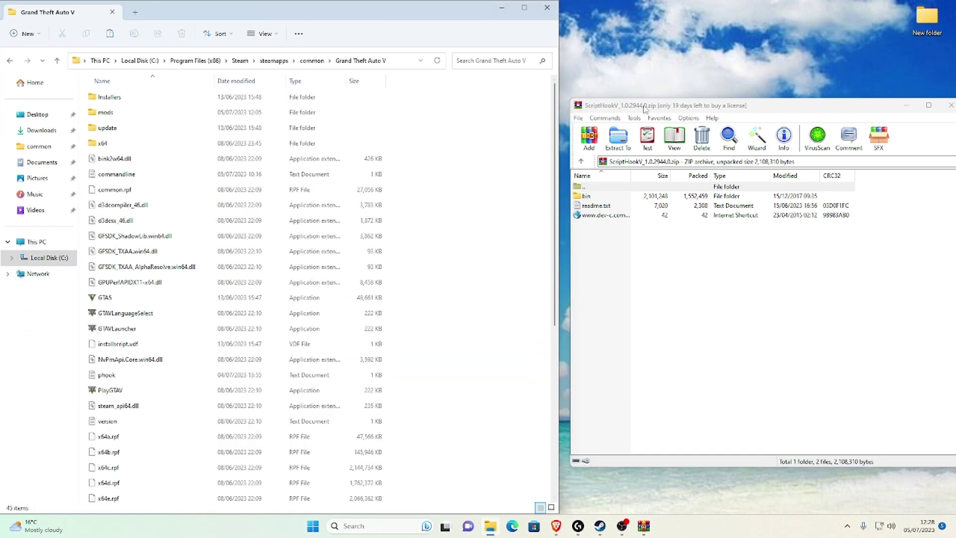
pyautogui.moveTo(648, 101); pyautogui.dragTo(649, 1)
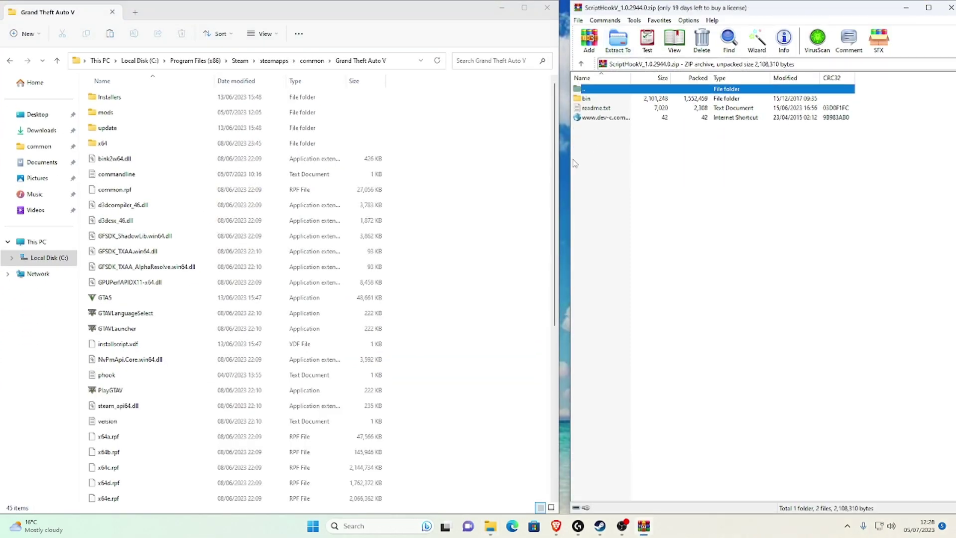
pyautogui.moveTo(569, 166); pyautogui.dragTo(554, 167)
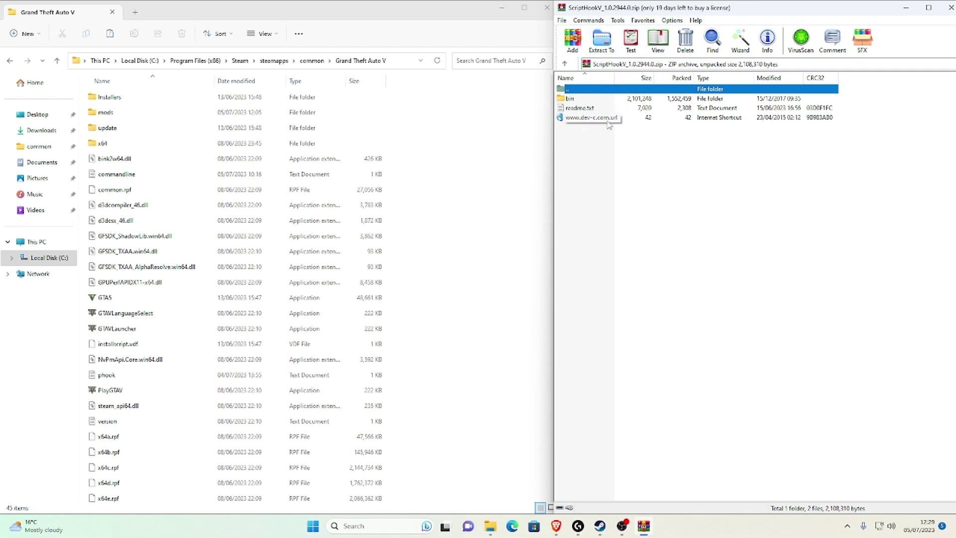
pyautogui.doubleClick(572, 100)
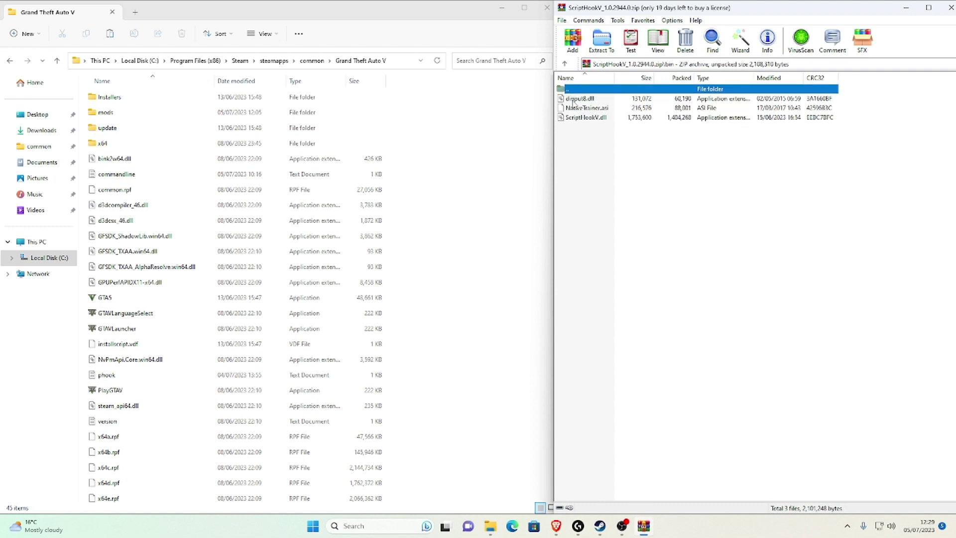
# Copy dinput8.dll and ScriptHookV.dll from the archive into the Grand Theft Auto V folder, refresh the folder, and close the archive
pyautogui.click(602, 142)
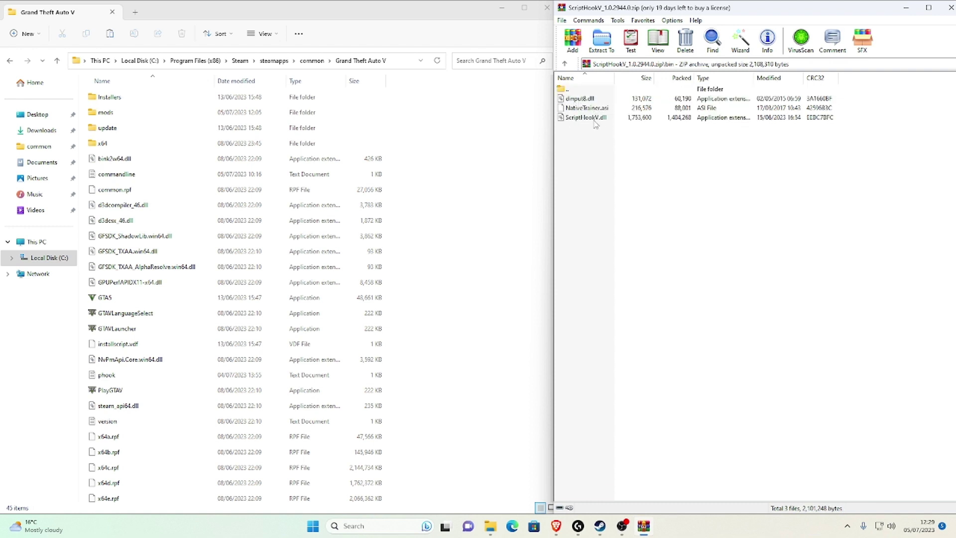
pyautogui.click(594, 119)
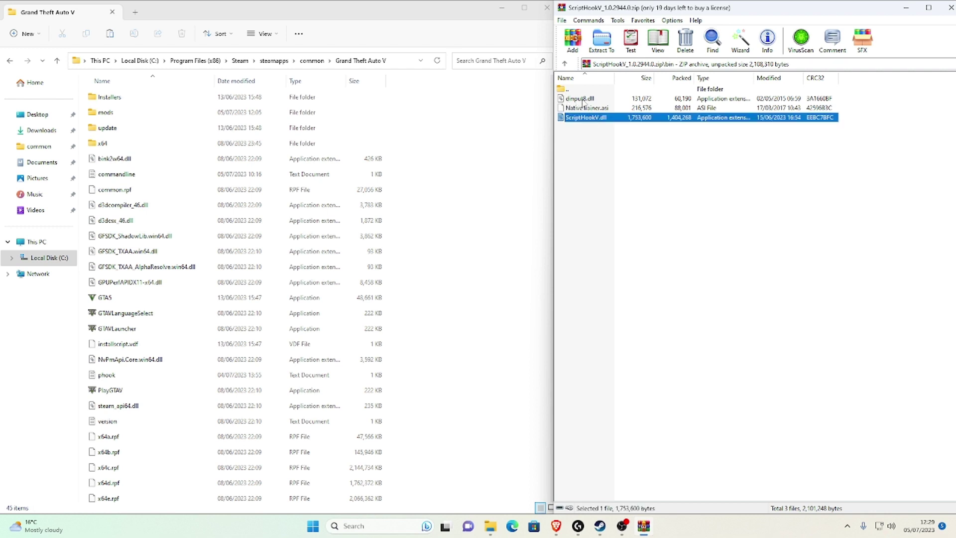
pyautogui.keyDown('ctrl'); pyautogui.click(593, 99); pyautogui.keyUp('ctrl')
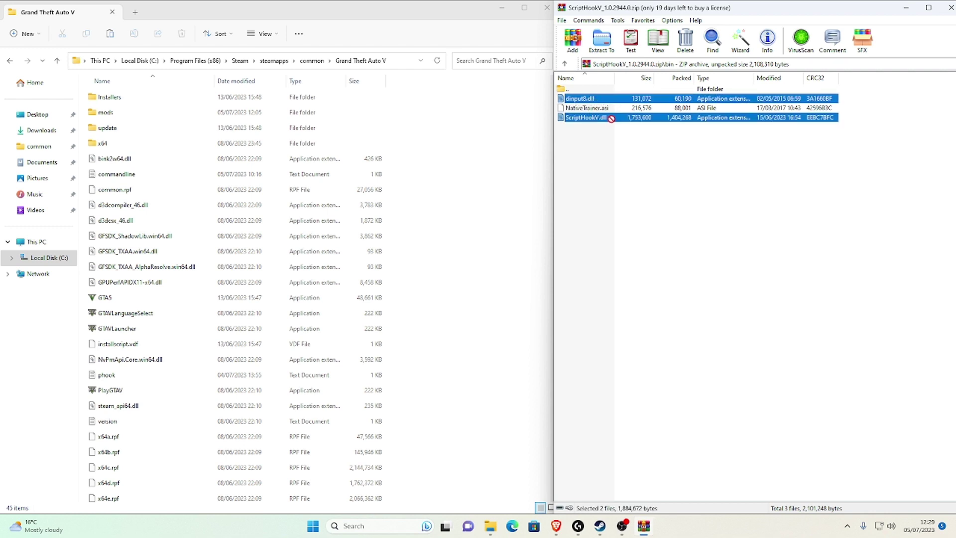
pyautogui.moveTo(596, 116); pyautogui.dragTo(494, 189)
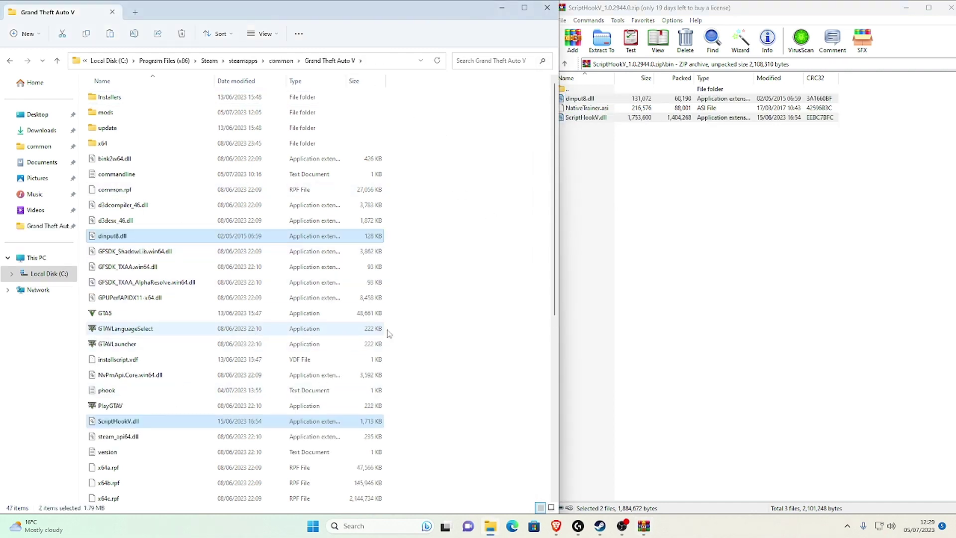
pyautogui.click(484, 303)
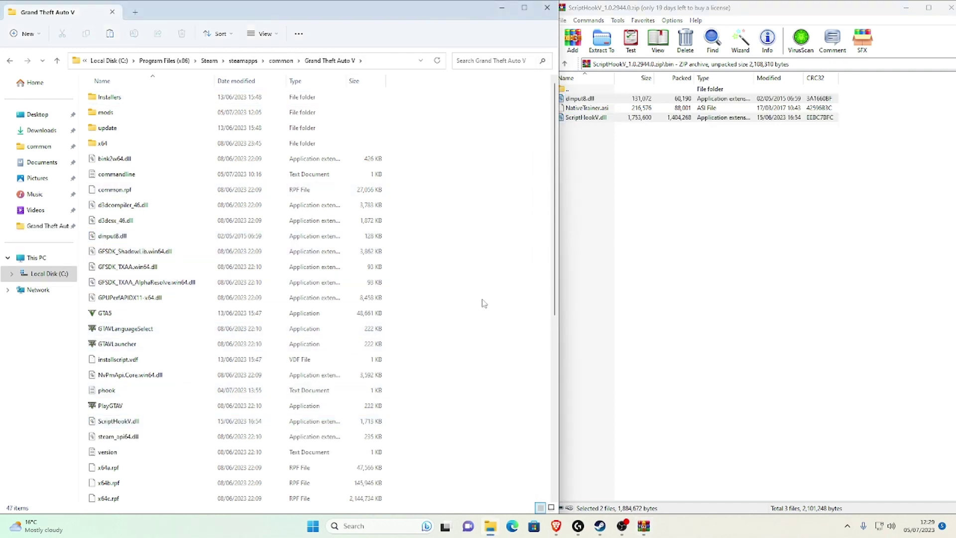
pyautogui.click(438, 63)
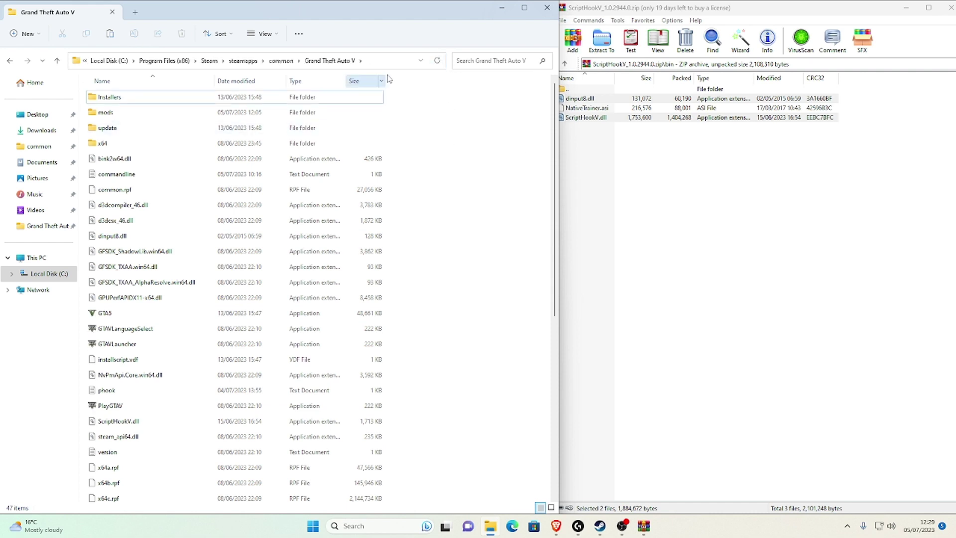
pyautogui.click(667, 173)
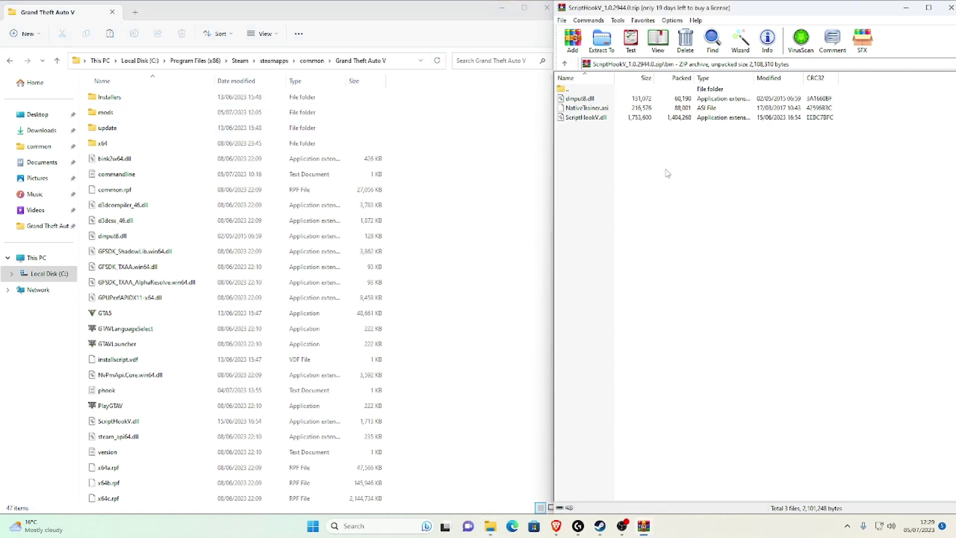
pyautogui.click(950, 8)
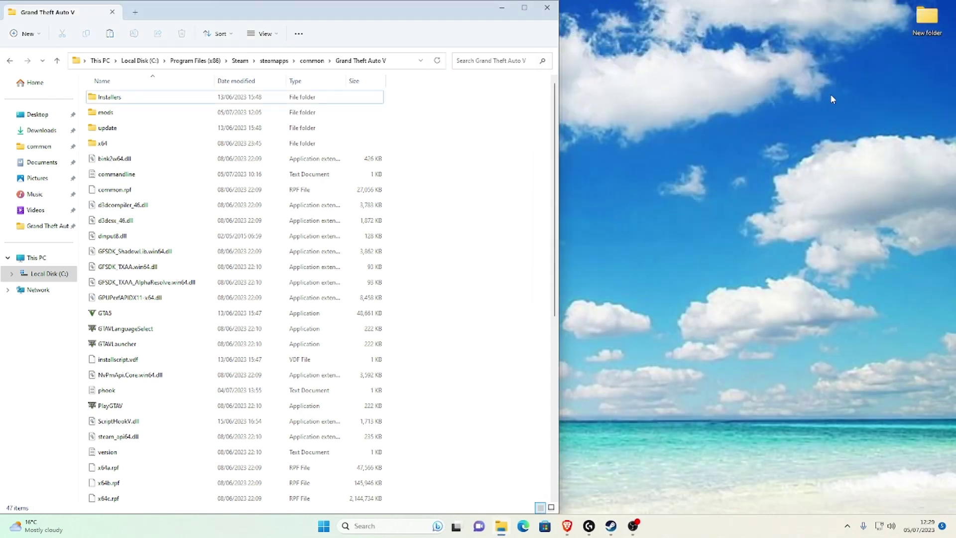
# Switch to Brave, close the Script Hook V page, and download ScriptHookVDotNet.zip from the v3.6.0 release to Downloads
pyautogui.click(571, 529)
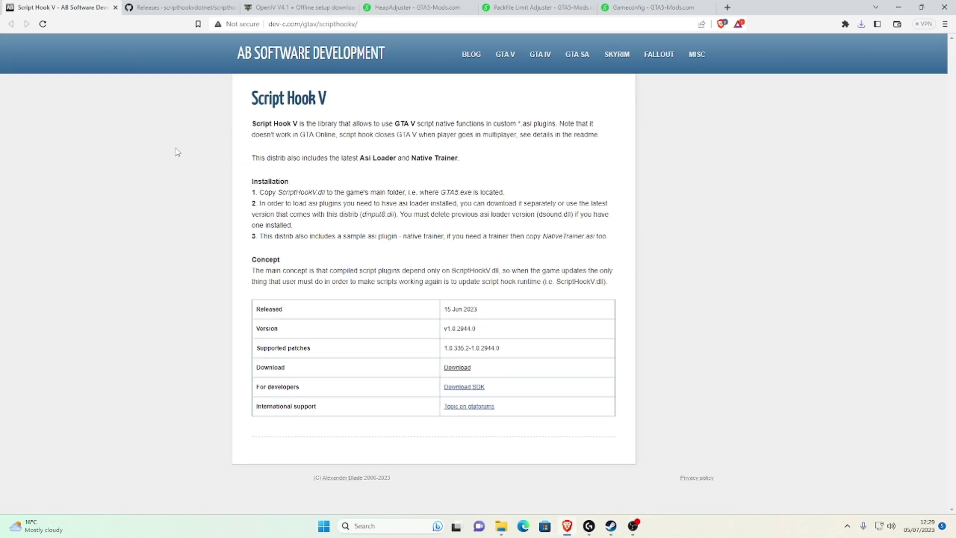
pyautogui.click(116, 7)
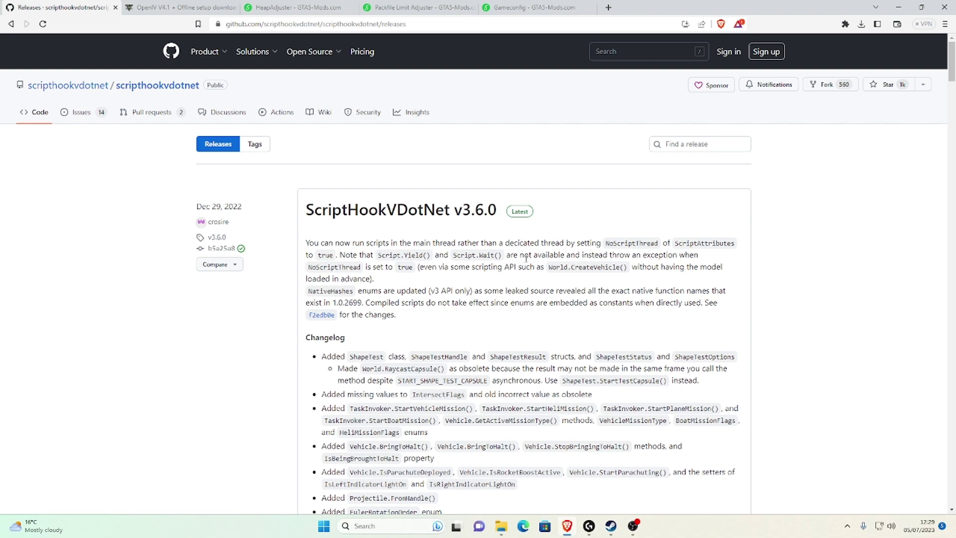
pyautogui.scroll(-15, 525, 258)
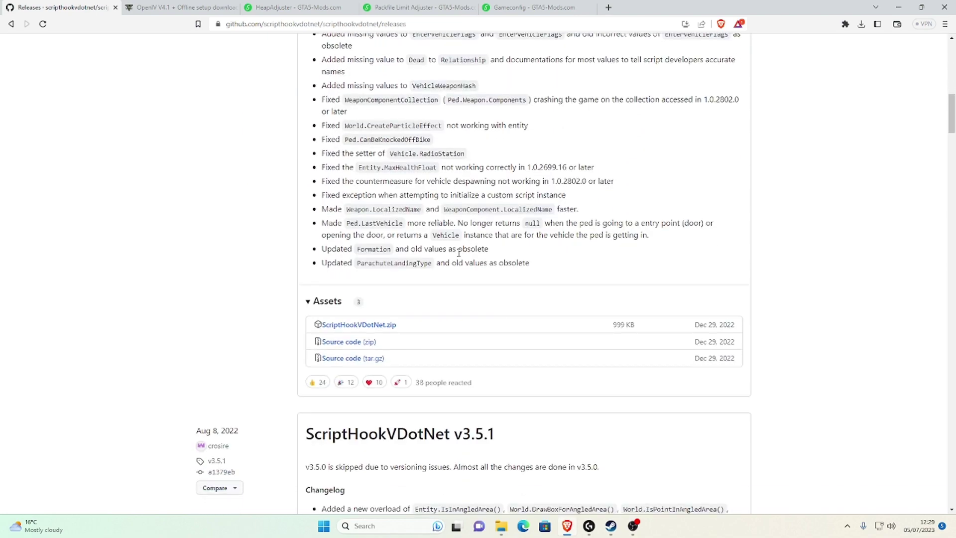
pyautogui.click(385, 326)
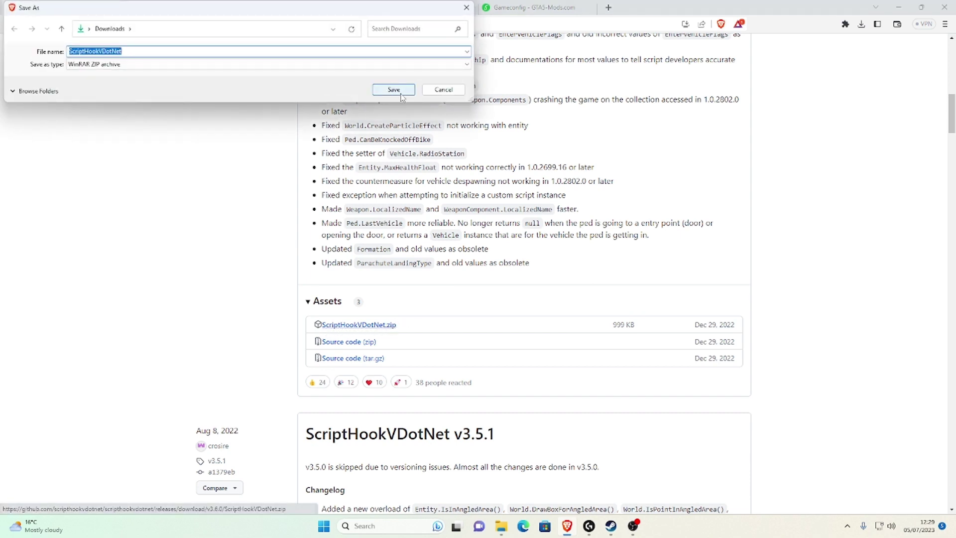
pyautogui.click(401, 92)
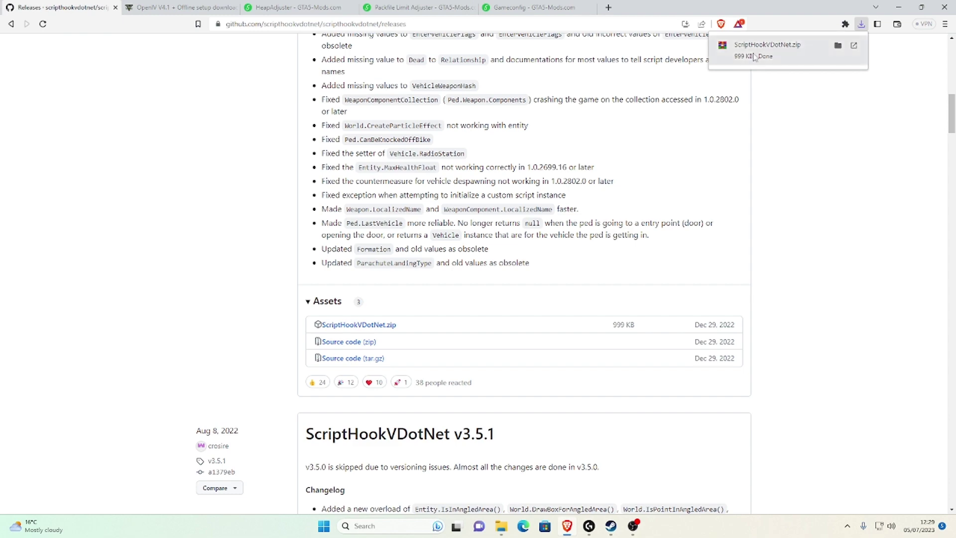
# Open the downloaded ScriptHookVDotNet.zip, minimize the browser, and place the archive window beside the Grand Theft Auto V folder
pyautogui.click(752, 52)
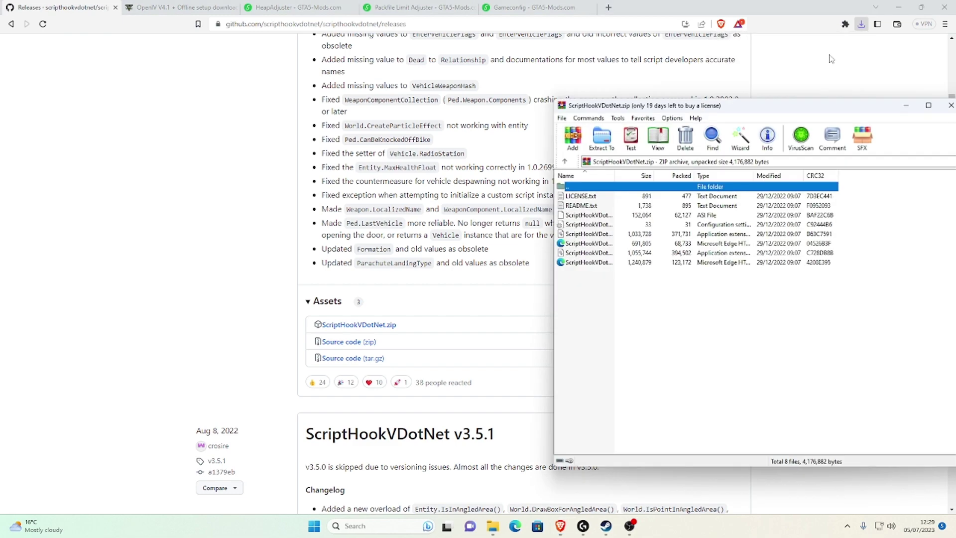
pyautogui.click(898, 10)
pyautogui.moveTo(720, 99); pyautogui.dragTo(720, 4)
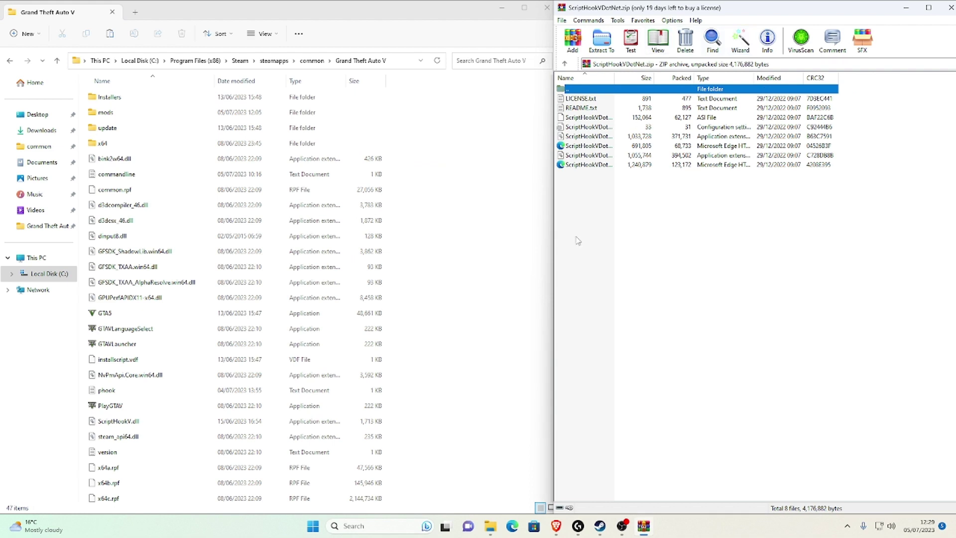
# Copy the six ScriptHookVDotNet files, without LICENSE.txt and README.txt, into the Grand Theft Auto V folder, refresh it, and close the archive
pyautogui.moveTo(590, 204); pyautogui.dragTo(630, 123)
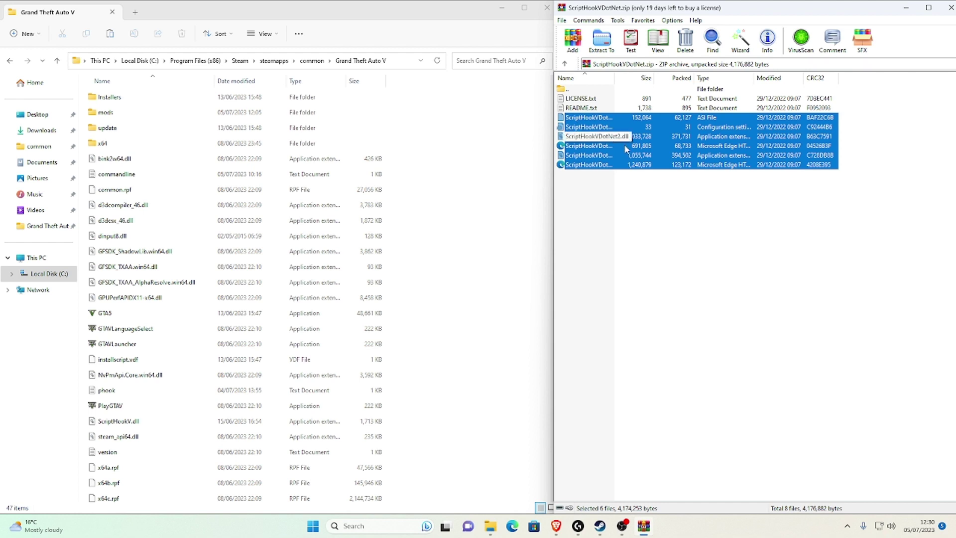
pyautogui.moveTo(640, 141); pyautogui.dragTo(458, 213)
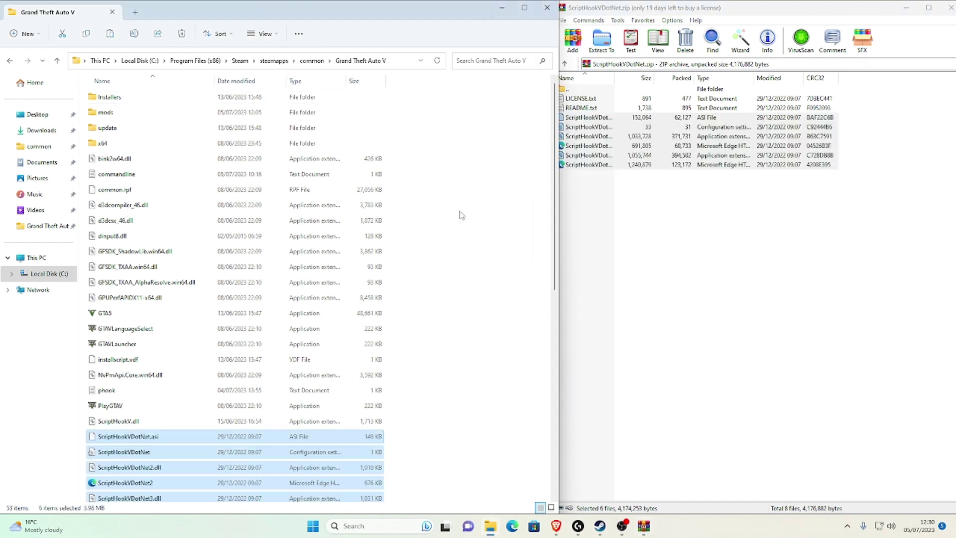
pyautogui.click(464, 364)
pyautogui.click(438, 62)
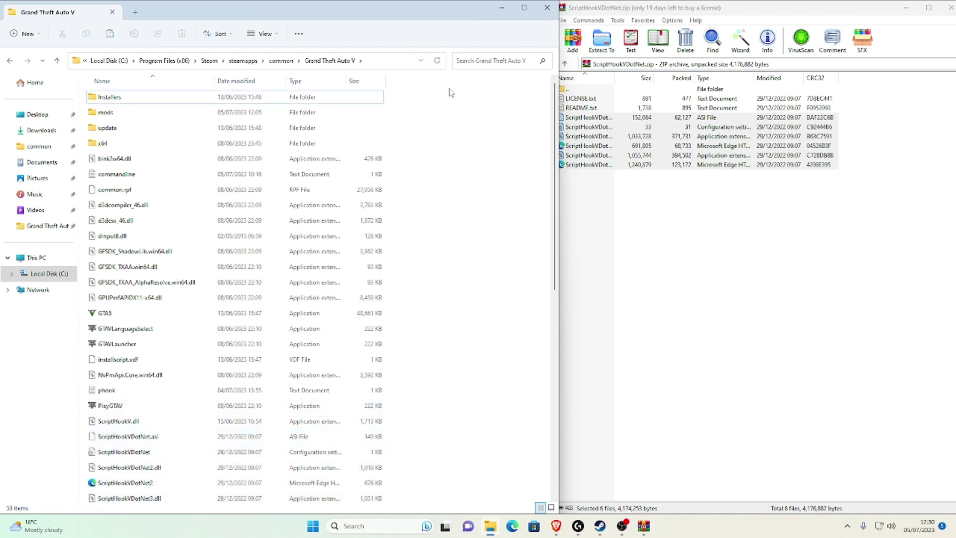
pyautogui.click(951, 8)
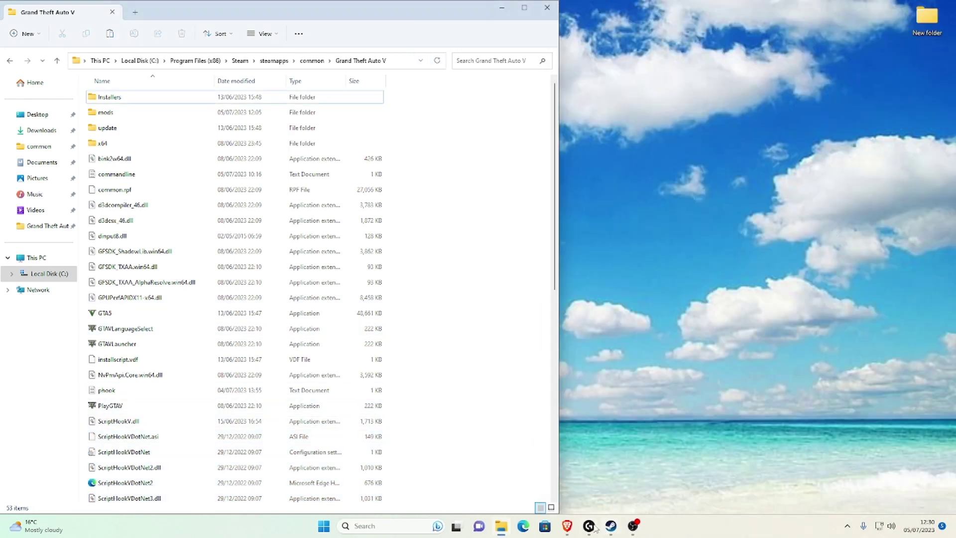
# Switch to Brave, close the ScriptHookVDotNet page, and download OpenIVSetup_offline from the OpenIV V4.1 page to Downloads
pyautogui.click(567, 525)
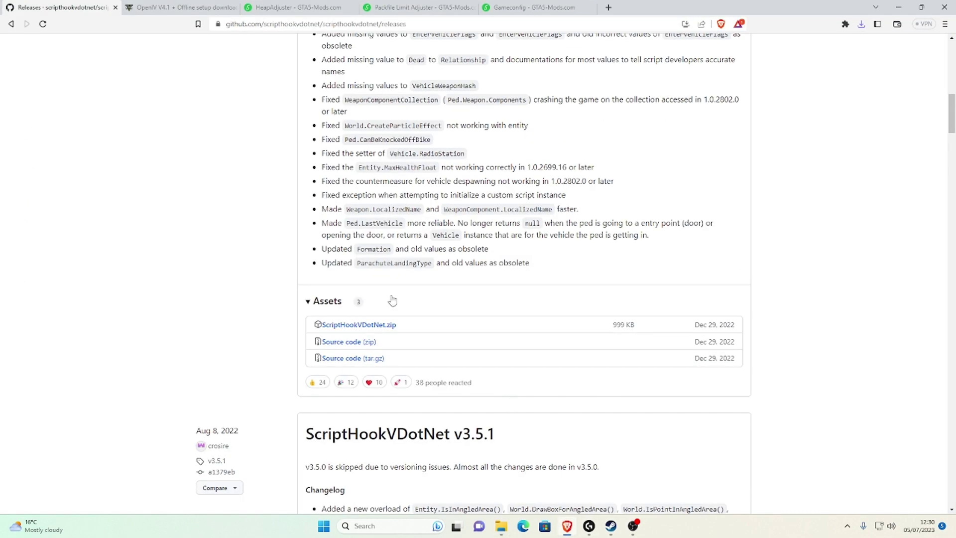
pyautogui.click(115, 8)
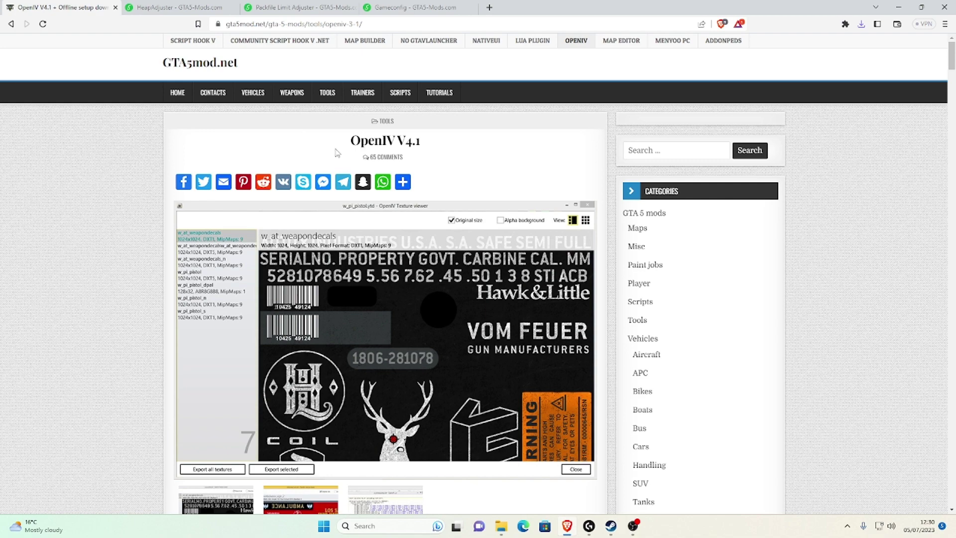
pyautogui.scroll(-10, 337, 153)
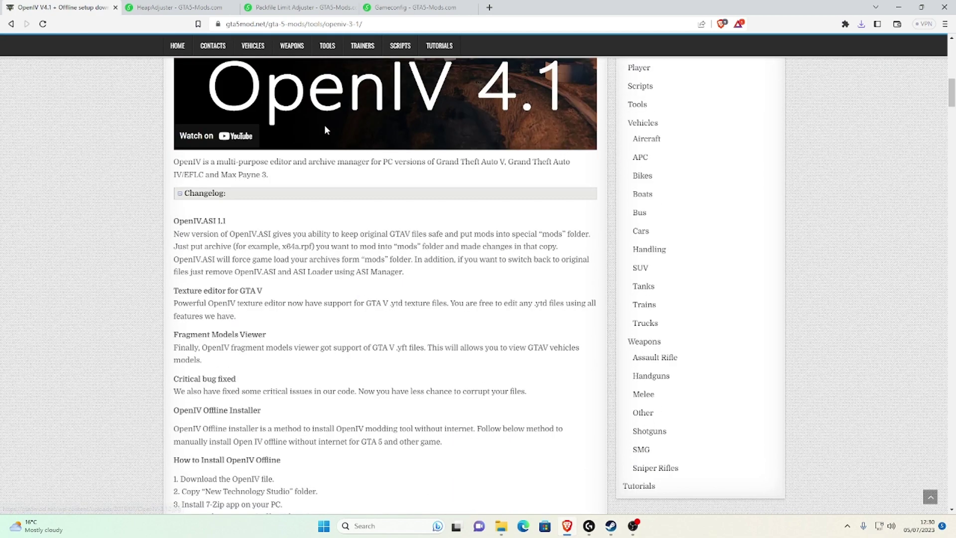
pyautogui.scroll(-8, 326, 131)
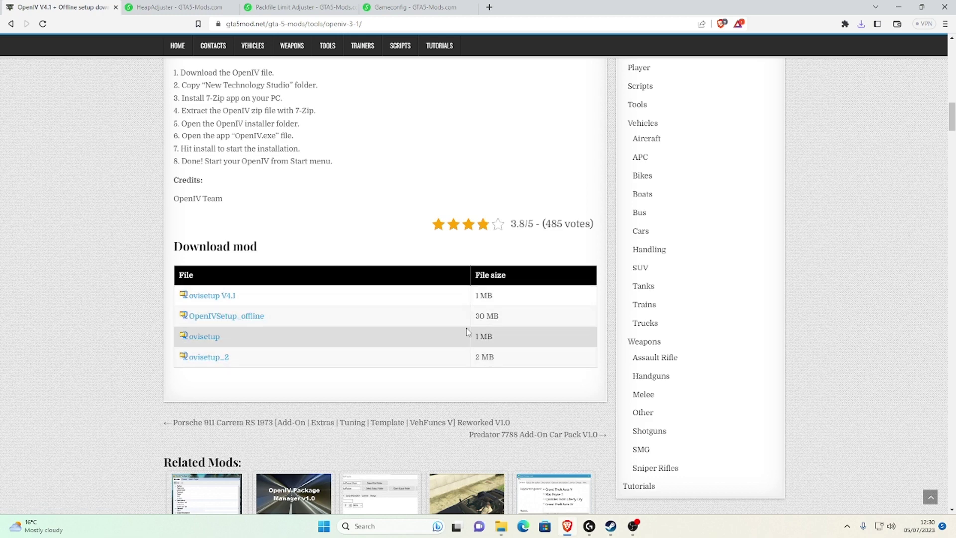
pyautogui.click(223, 318)
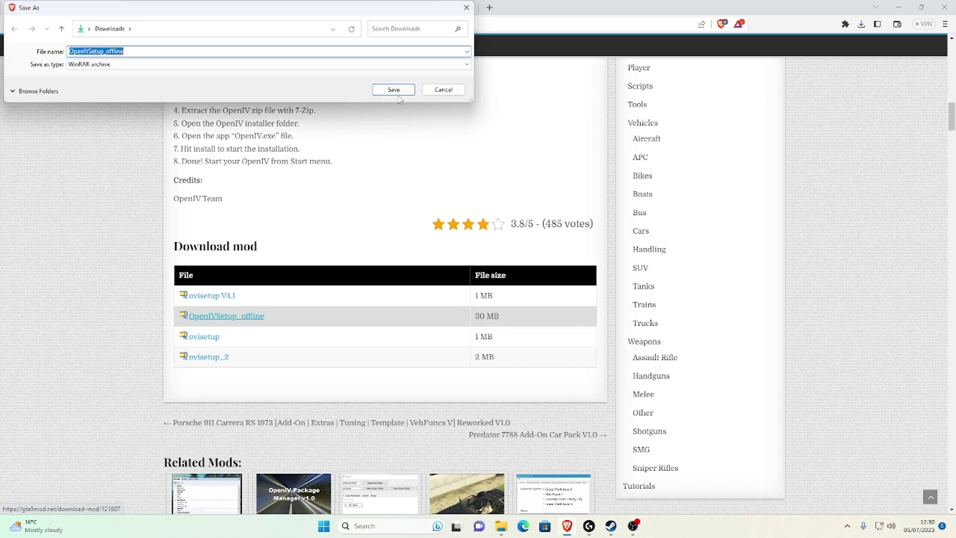
pyautogui.click(396, 93)
# Open the downloaded OpenIVSetup_offline.rar, then minimize the browser and the Grand Theft Auto V folder so only the archive stays open
pyautogui.click(861, 25)
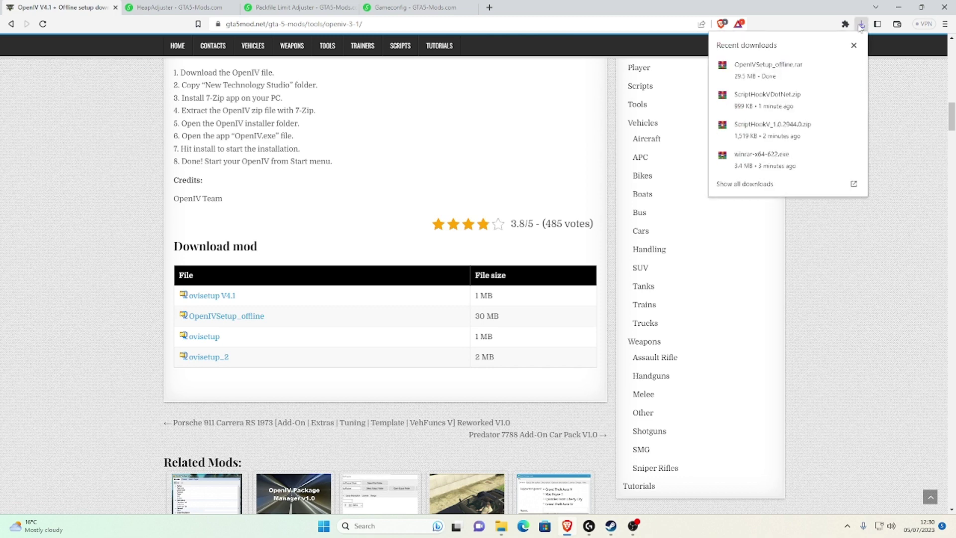
pyautogui.click(742, 75)
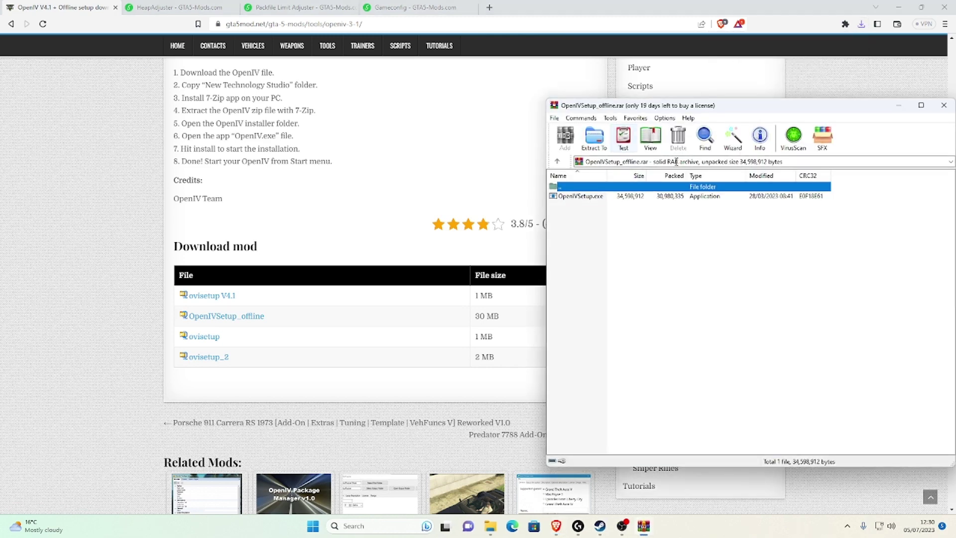
pyautogui.click(900, 10)
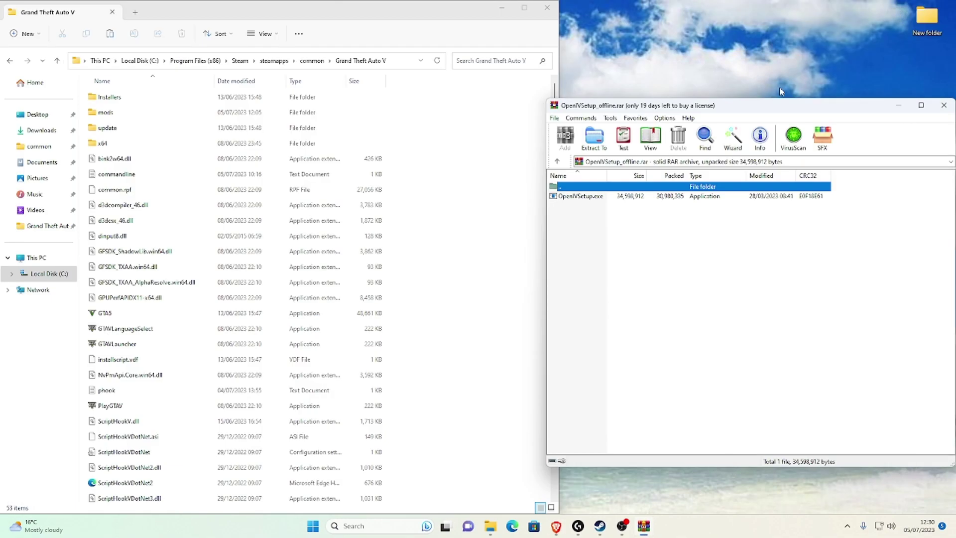
pyautogui.moveTo(707, 100); pyautogui.dragTo(709, 1)
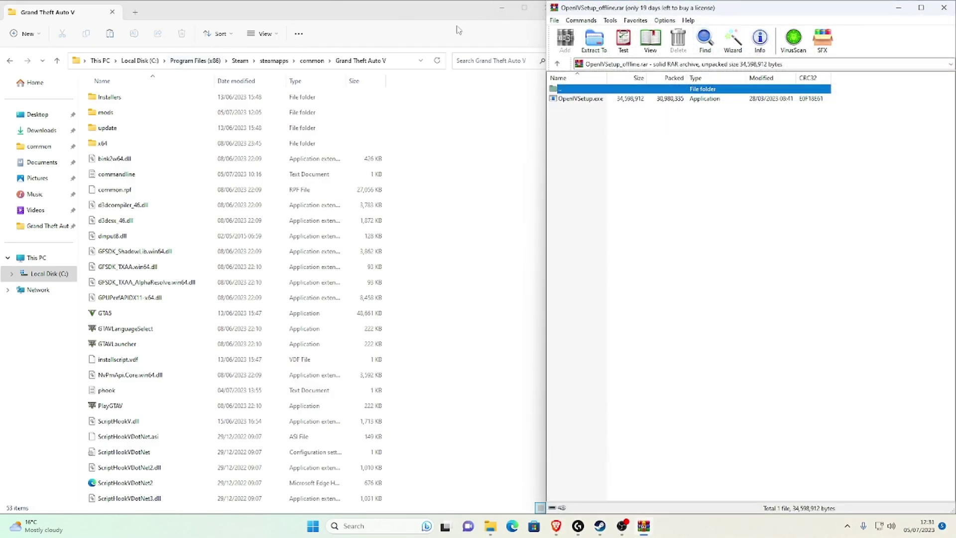
pyautogui.click(500, 8)
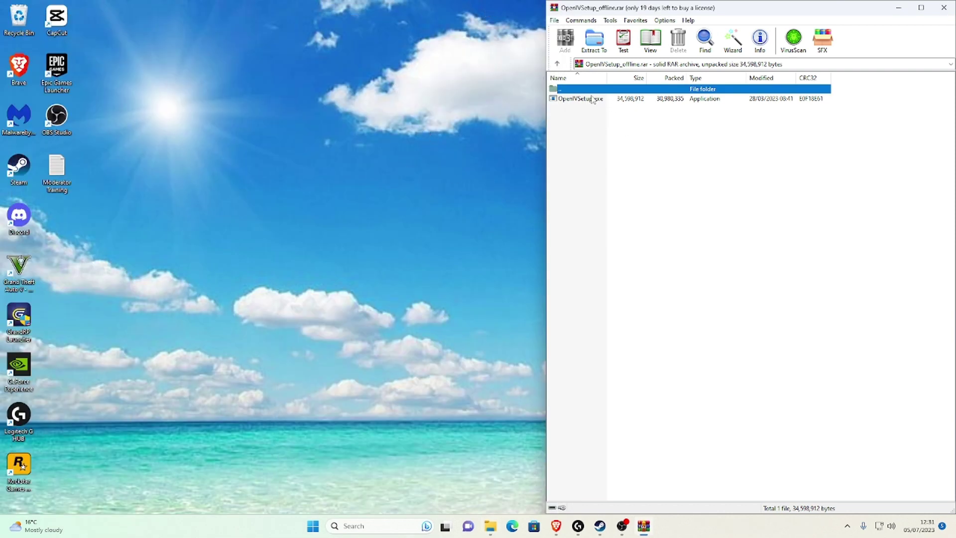
# Run OpenIVSetup.exe from the archive, continue in English, and accept the OpenIV software license terms
pyautogui.click(570, 102)
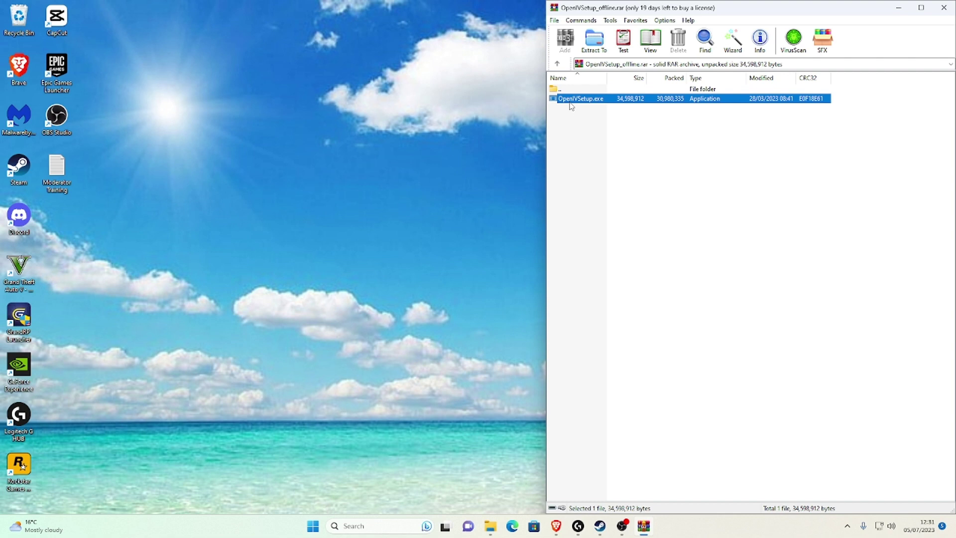
pyautogui.doubleClick(613, 103)
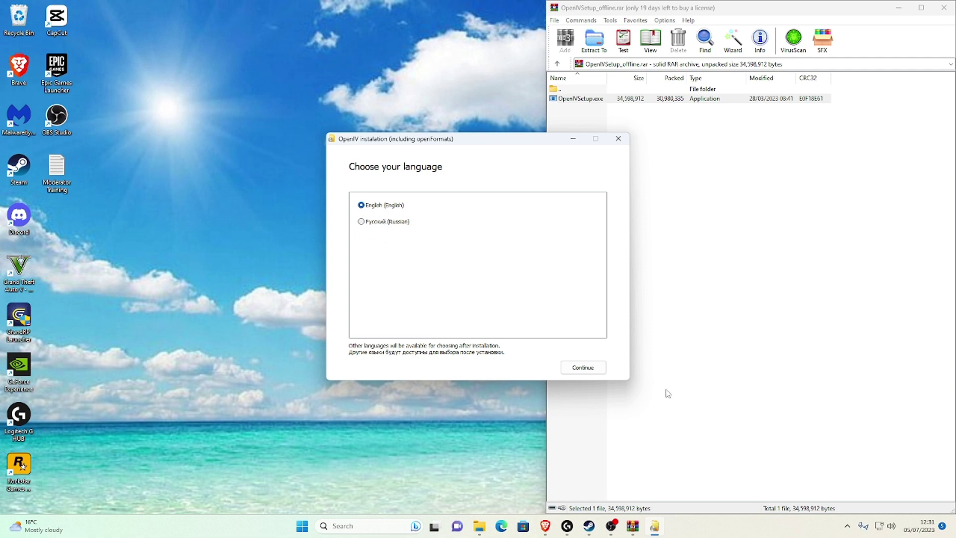
pyautogui.click(581, 368)
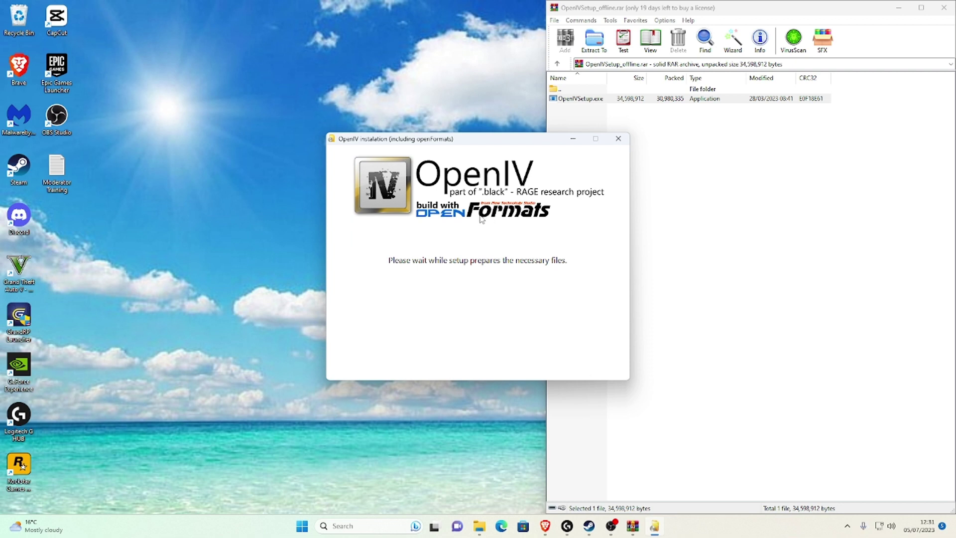
pyautogui.scroll(-10, 503, 236)
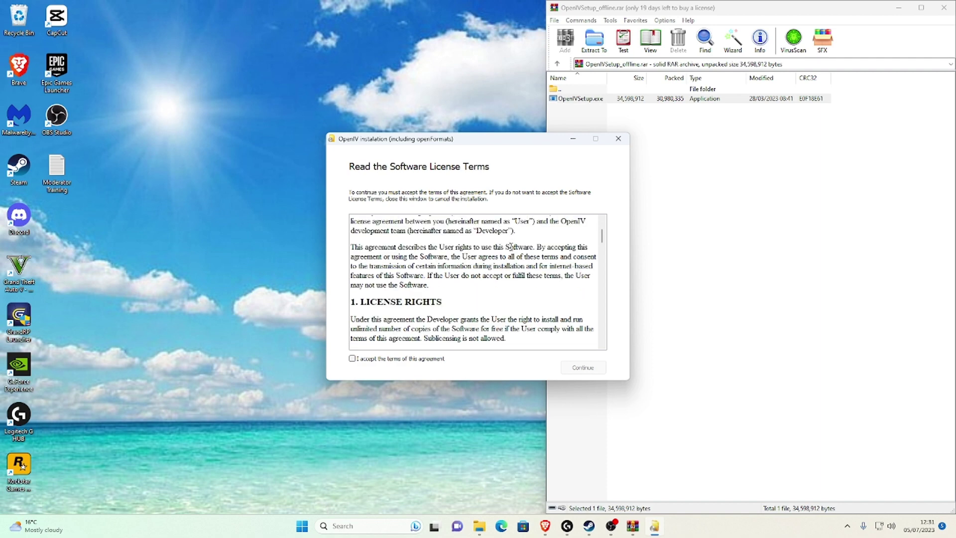
pyautogui.scroll(-3, 492, 254)
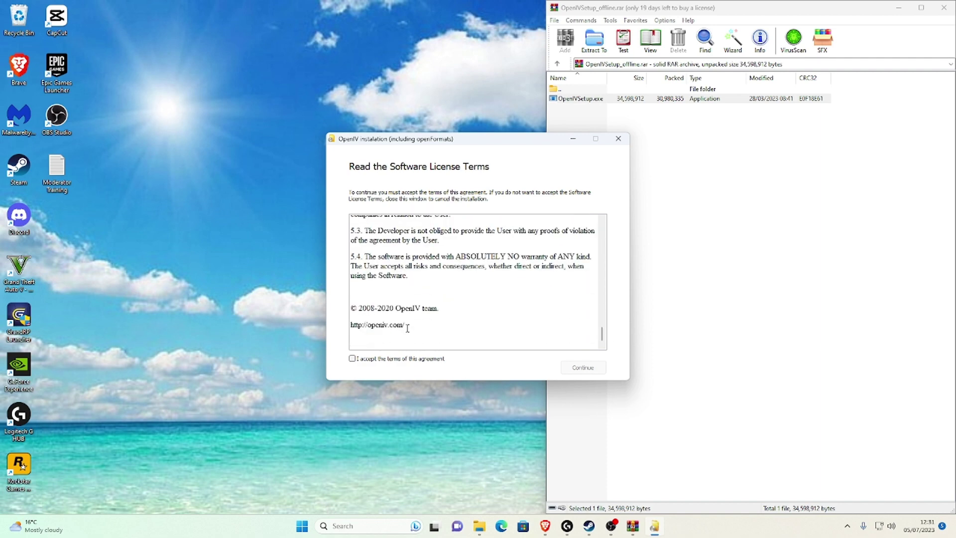
pyautogui.click(352, 358)
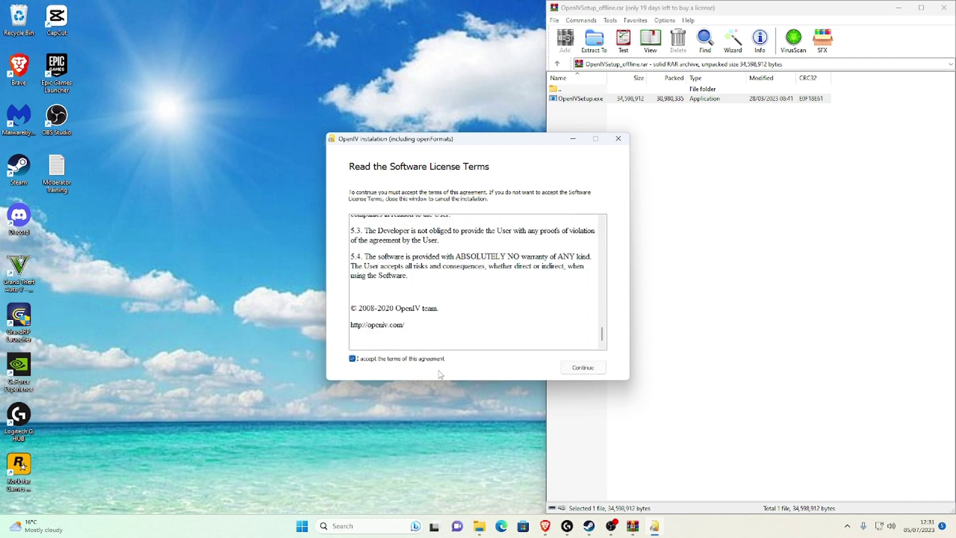
pyautogui.click(583, 368)
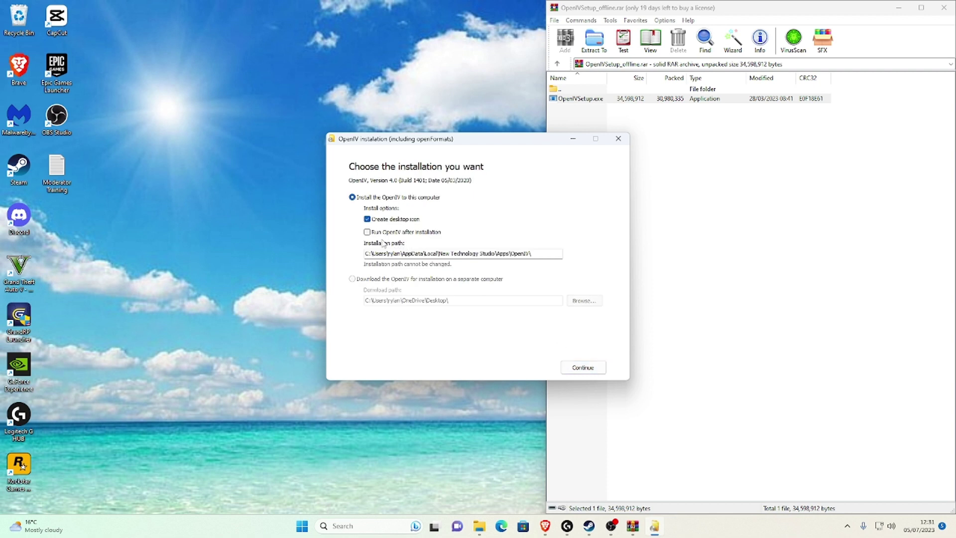
# Install OpenIV on this computer with a desktop icon, then close the installer and the OpenIVSetup_offline.rar archive
pyautogui.click(581, 369)
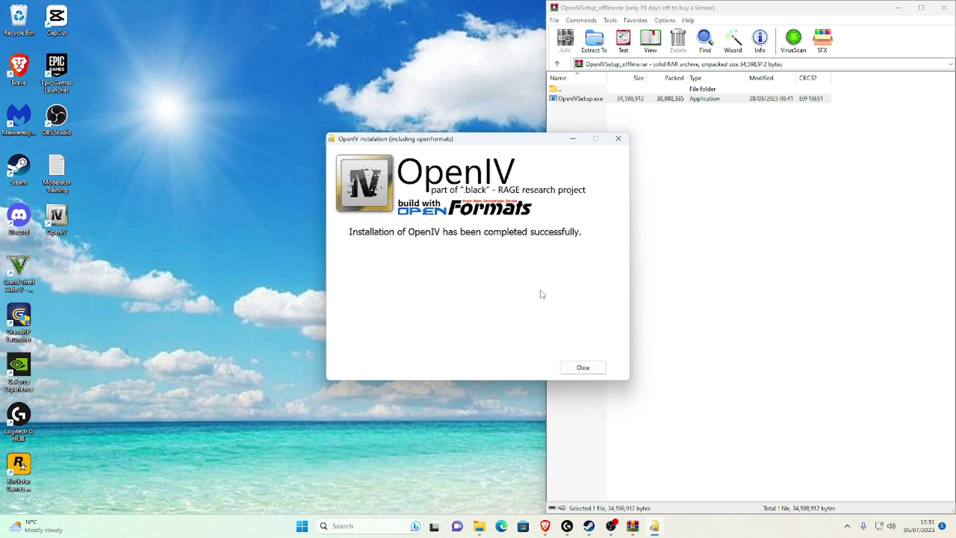
pyautogui.click(583, 367)
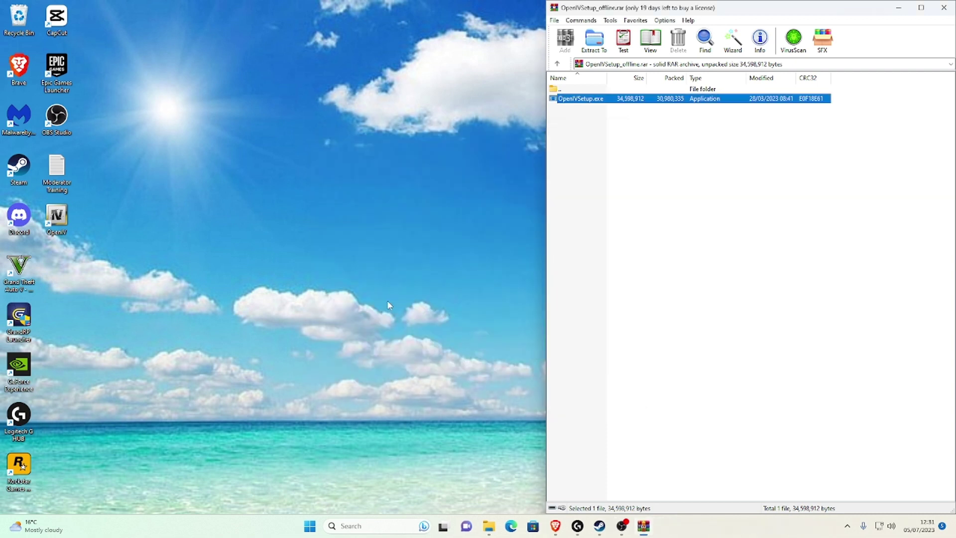
pyautogui.click(58, 226)
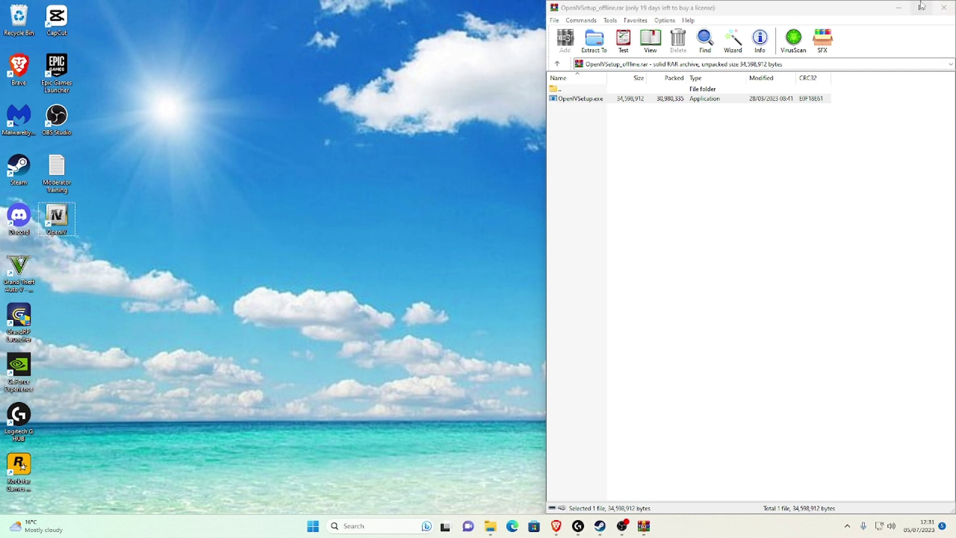
pyautogui.click(943, 7)
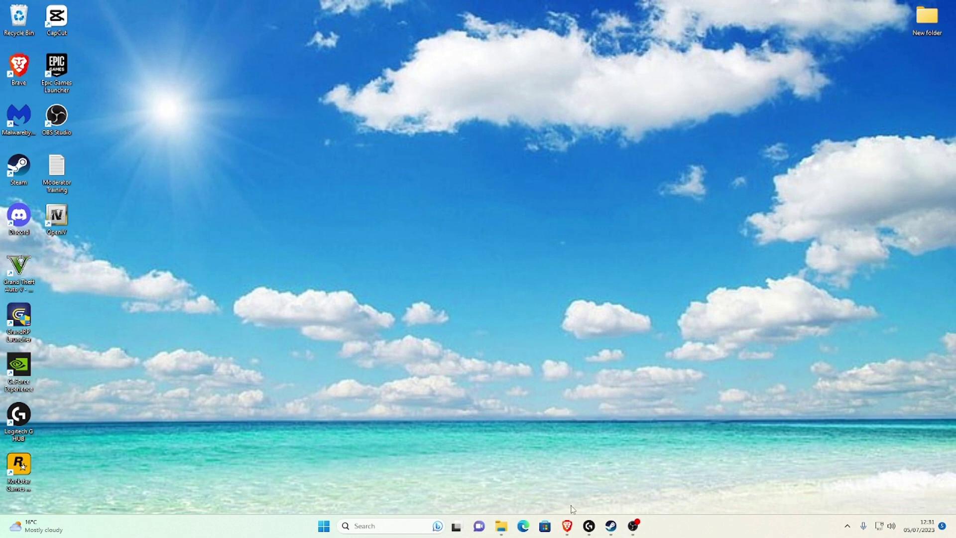
# Switch to Brave, close the OpenIV V4.1 page, glance through the remaining mod pages, and return to HeapAdjuster
pyautogui.click(567, 526)
pyautogui.scroll(5, 145, 105)
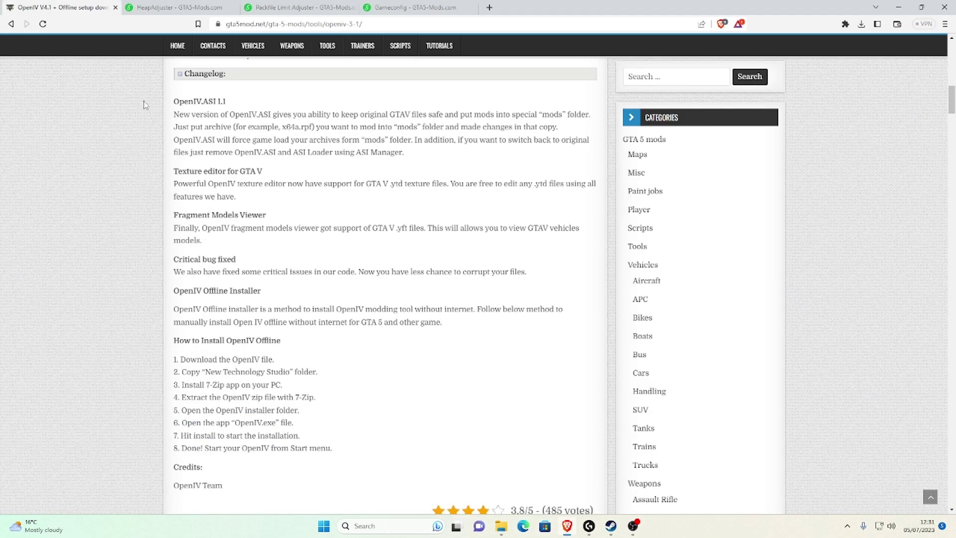
pyautogui.scroll(10, 145, 104)
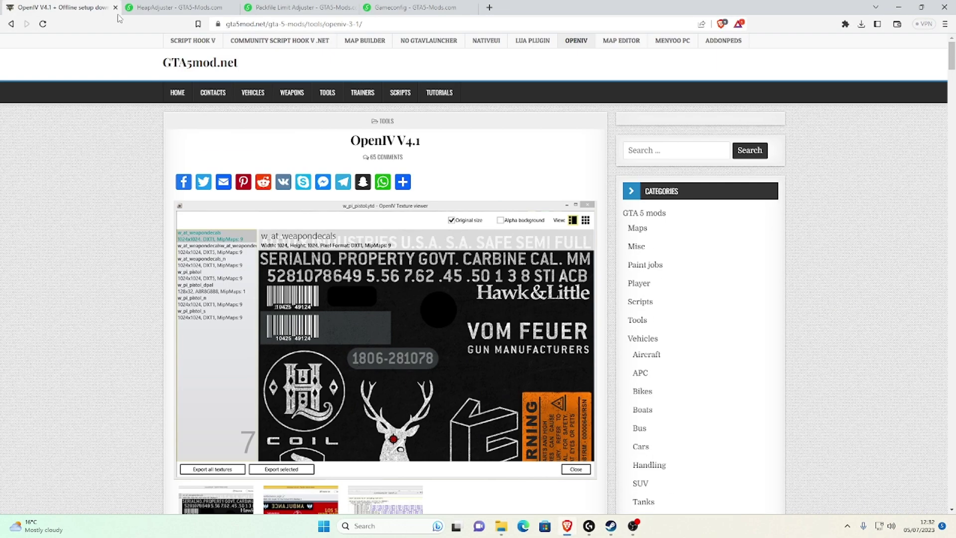
pyautogui.click(116, 8)
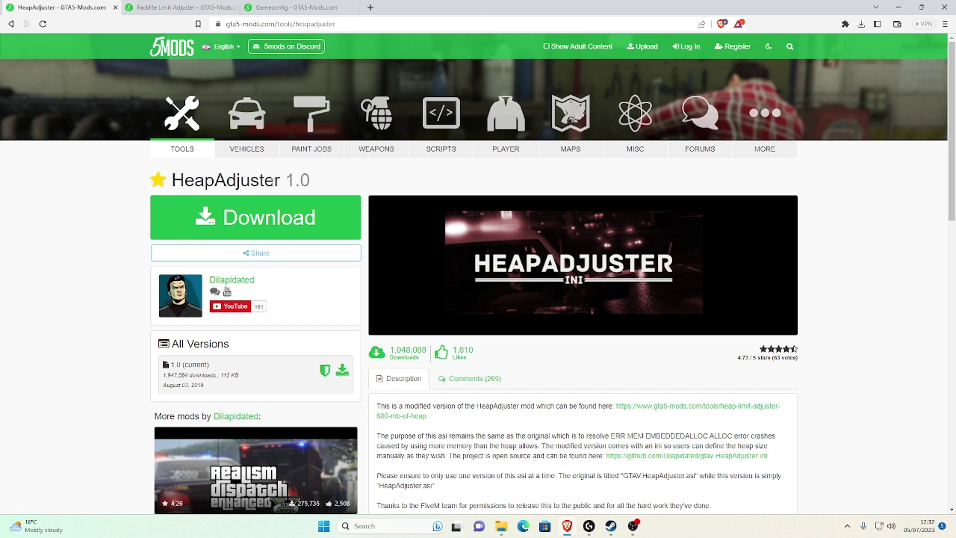
pyautogui.click(174, 7)
pyautogui.click(284, 7)
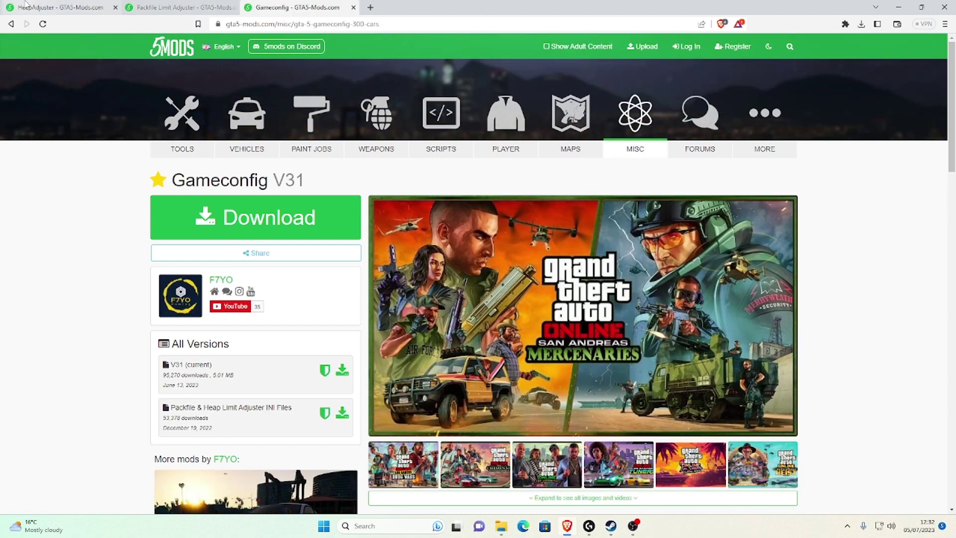
pyautogui.click(25, 4)
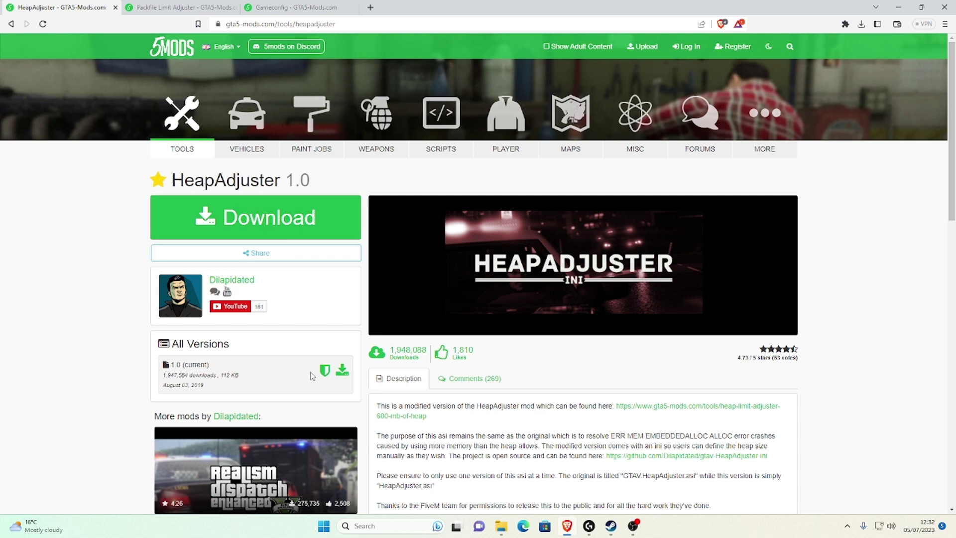
# Download the current 1.0 version of HeapAdjuster and save the archive
pyautogui.click(342, 375)
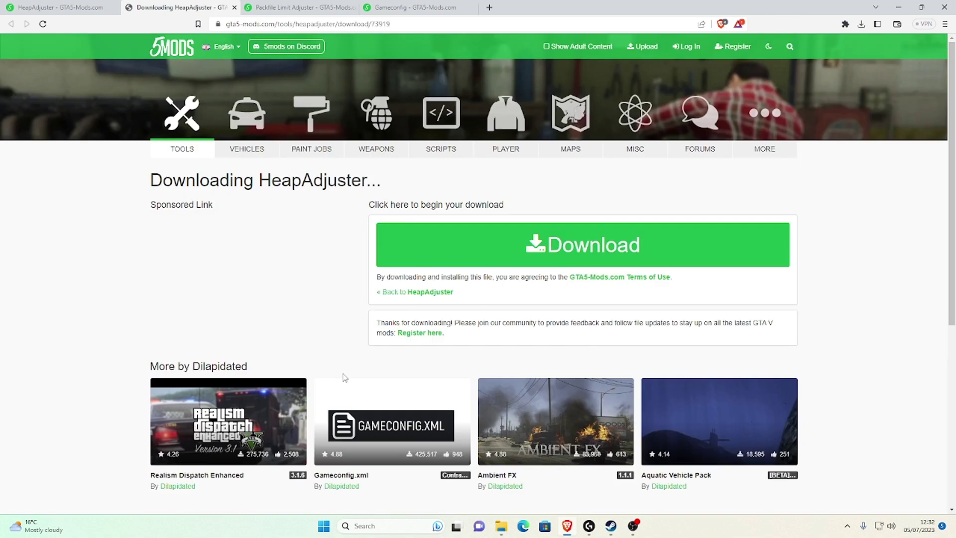
pyautogui.click(583, 263)
pyautogui.click(398, 91)
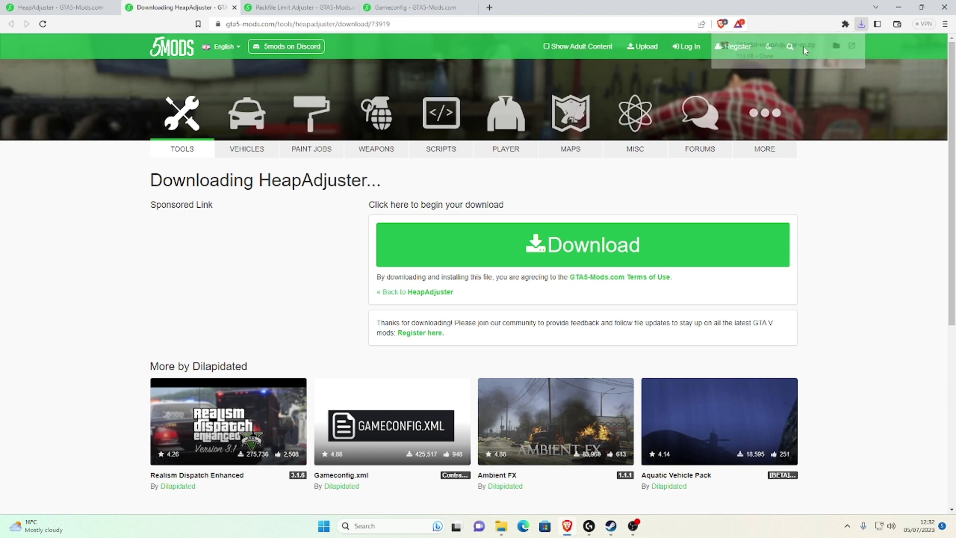
# Open the downloaded HeapAdjuster archive, minimize the browser, and show the archive beside the Grand Theft Auto V folder
pyautogui.click(803, 51)
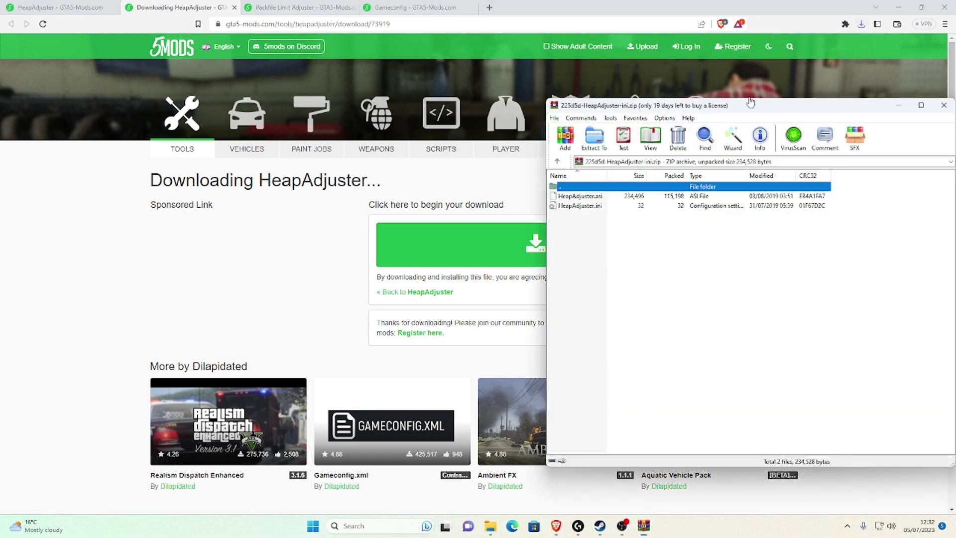
pyautogui.click(902, 8)
pyautogui.doubleClick(650, 98)
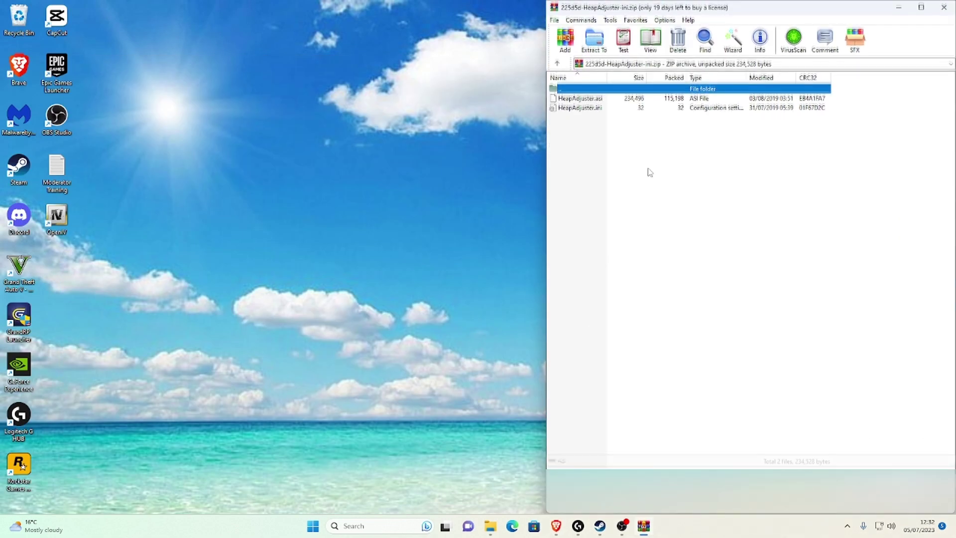
pyautogui.click(490, 526)
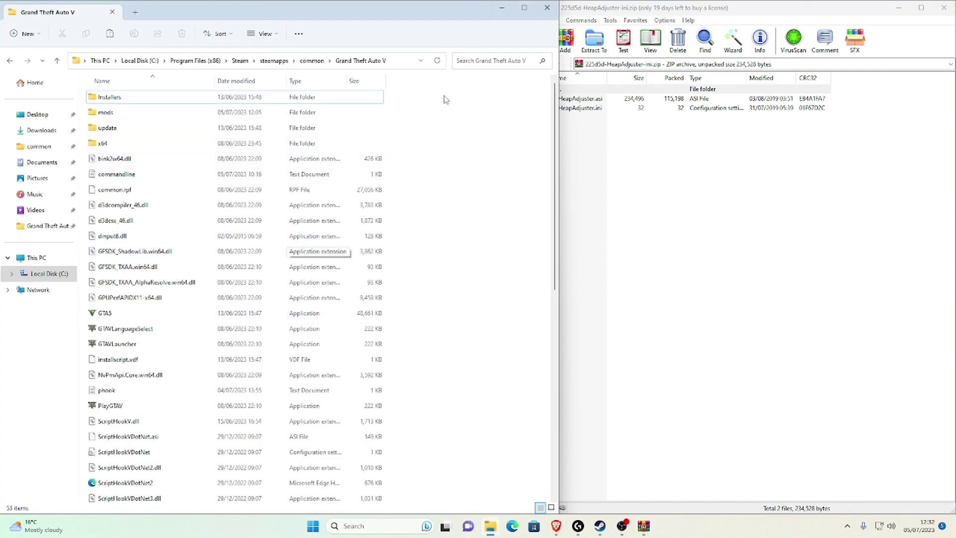
pyautogui.click(665, 178)
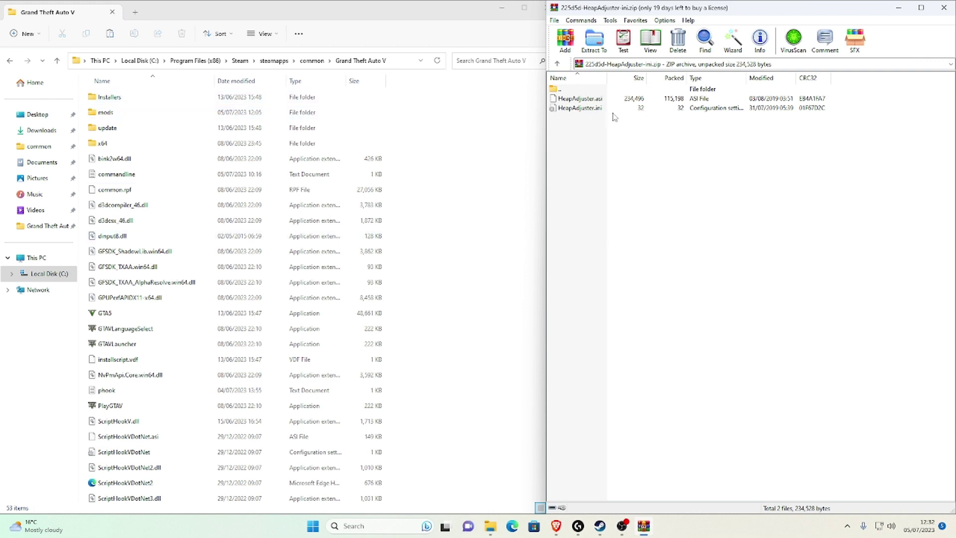
# Copy HeapAdjuster.asi and HeapAdjuster.ini into the Grand Theft Auto V folder, refresh it, and close the archive
pyautogui.moveTo(590, 121); pyautogui.dragTo(592, 104)
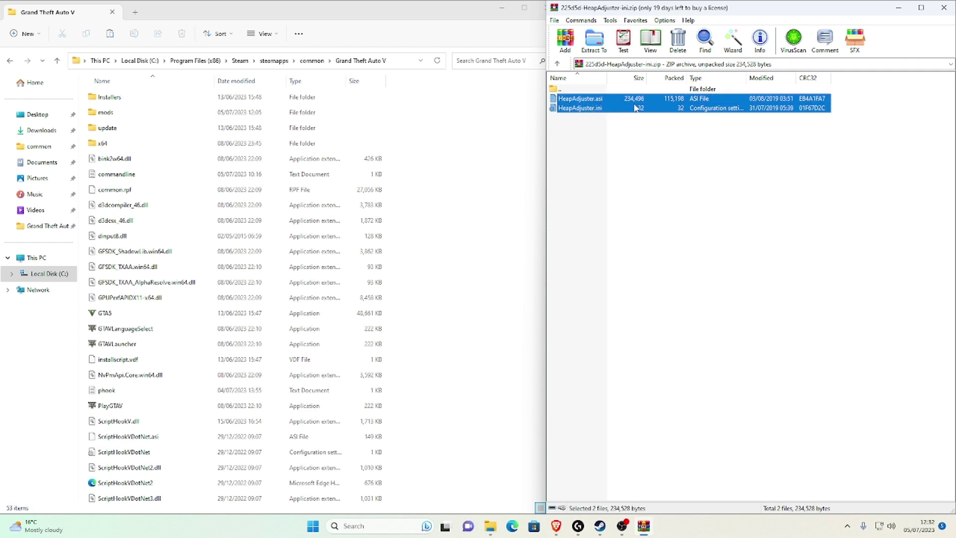
pyautogui.moveTo(641, 107); pyautogui.dragTo(471, 159)
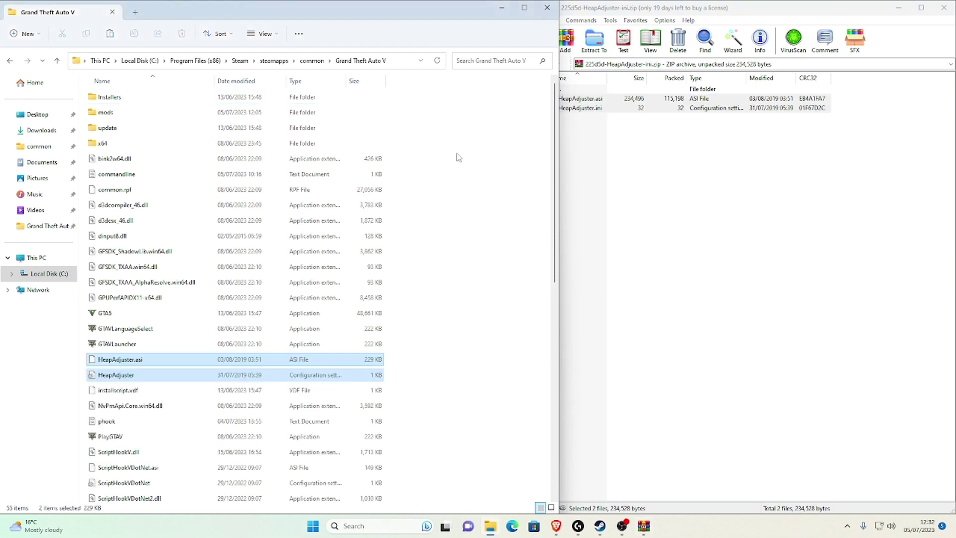
pyautogui.click(425, 284)
pyautogui.click(437, 60)
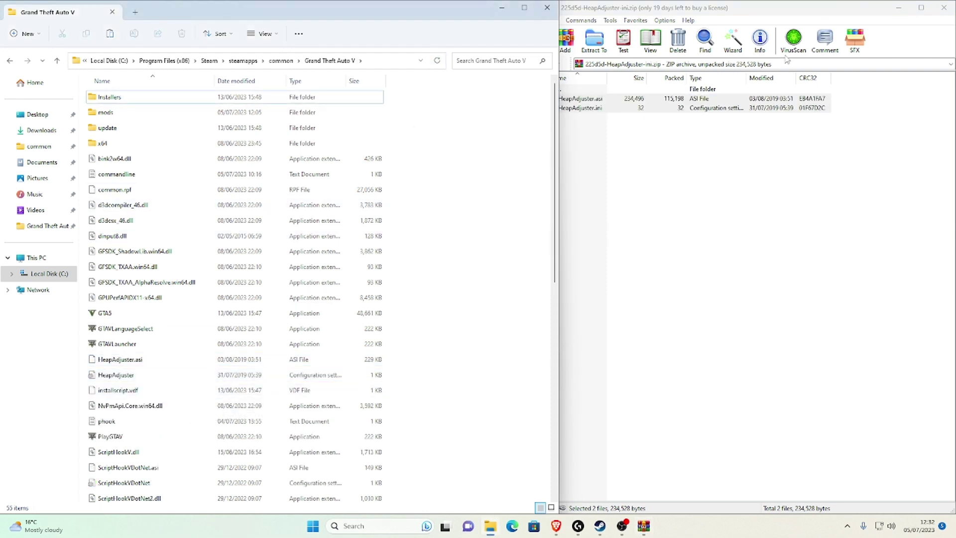
pyautogui.click(944, 8)
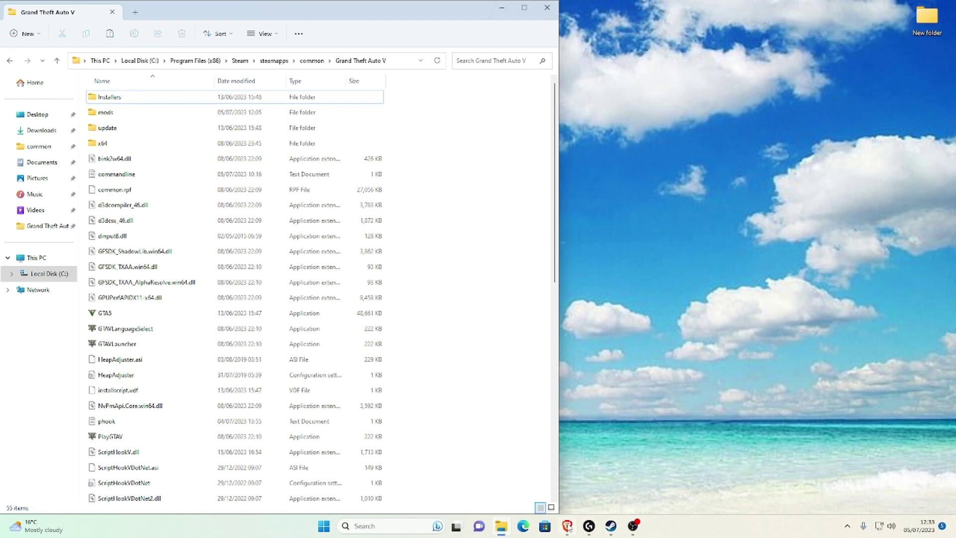
# Switch to Brave and close both HeapAdjuster pages
pyautogui.click(568, 526)
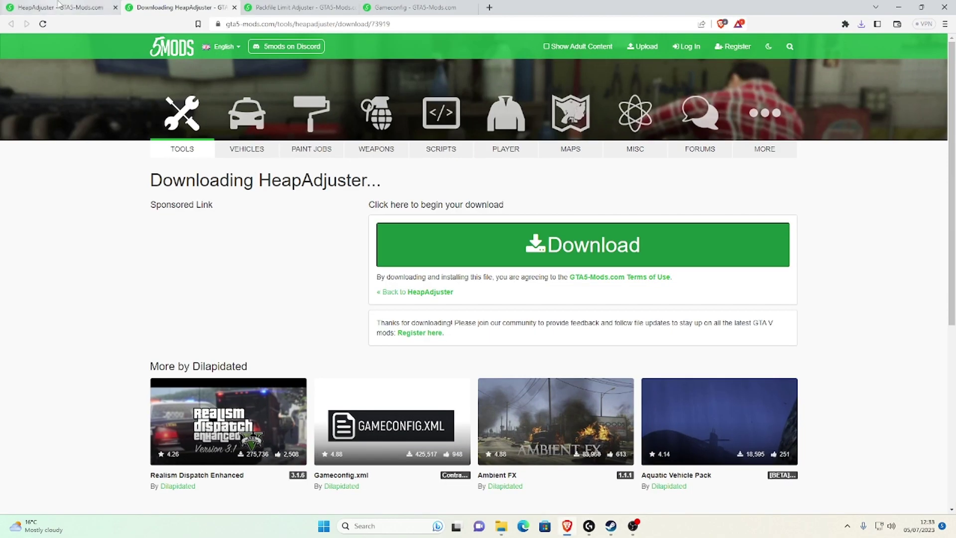
pyautogui.click(72, 6)
pyautogui.click(115, 7)
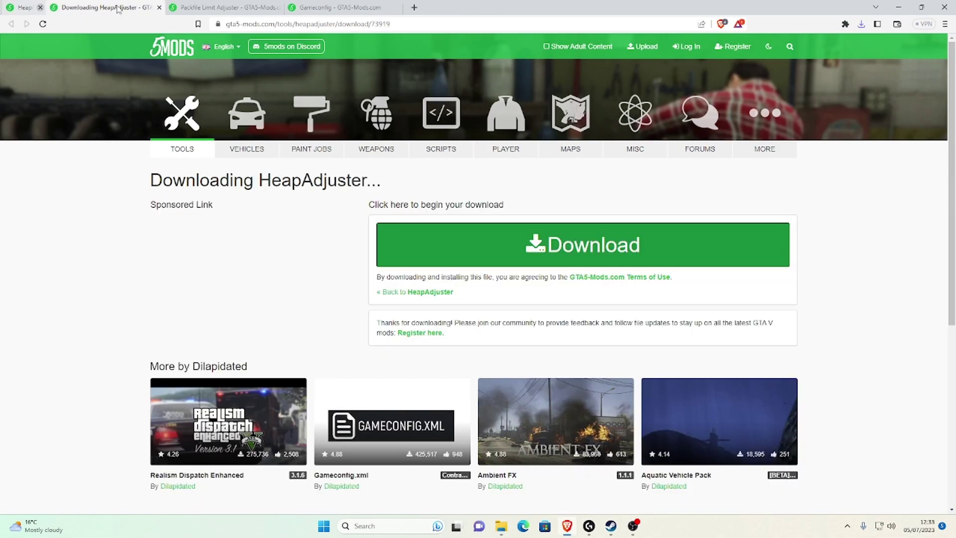
pyautogui.click(115, 8)
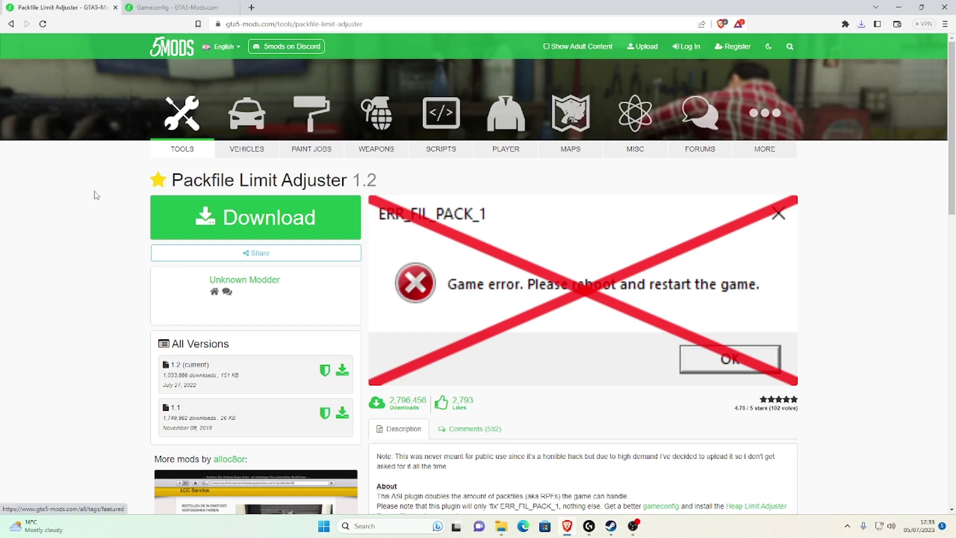
# Download the current 1.2 version of Packfile Limit Adjuster and save the ZIP to Downloads
pyautogui.scroll(-1, 455, 193)
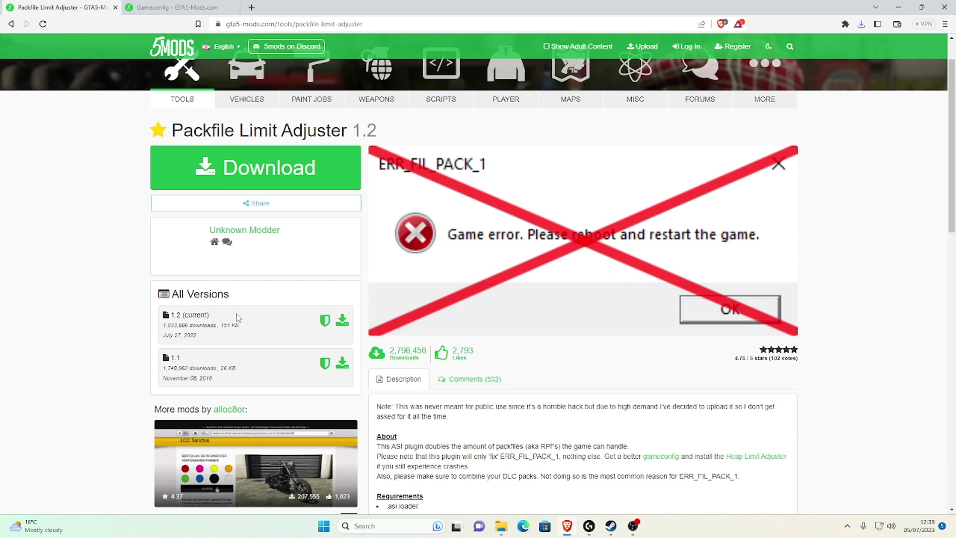
pyautogui.click(342, 322)
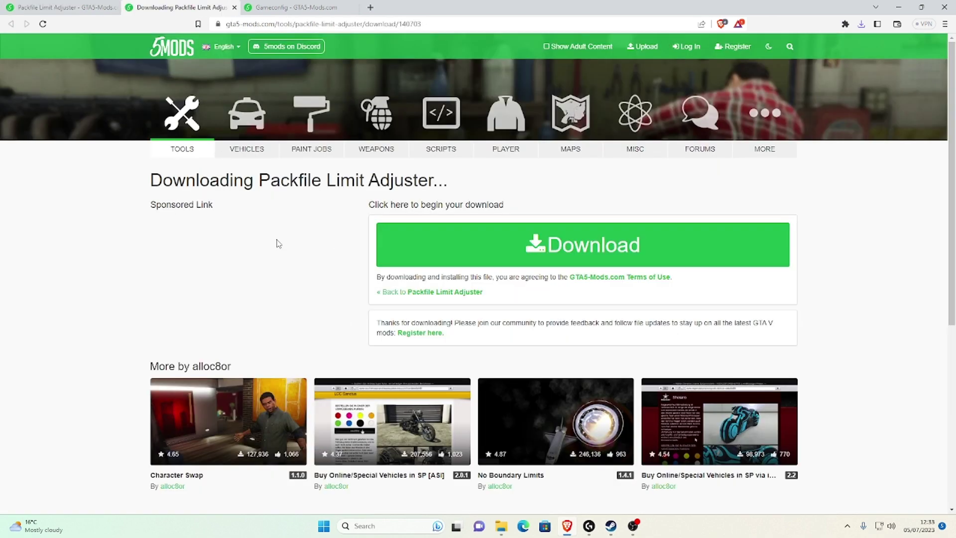
pyautogui.click(522, 237)
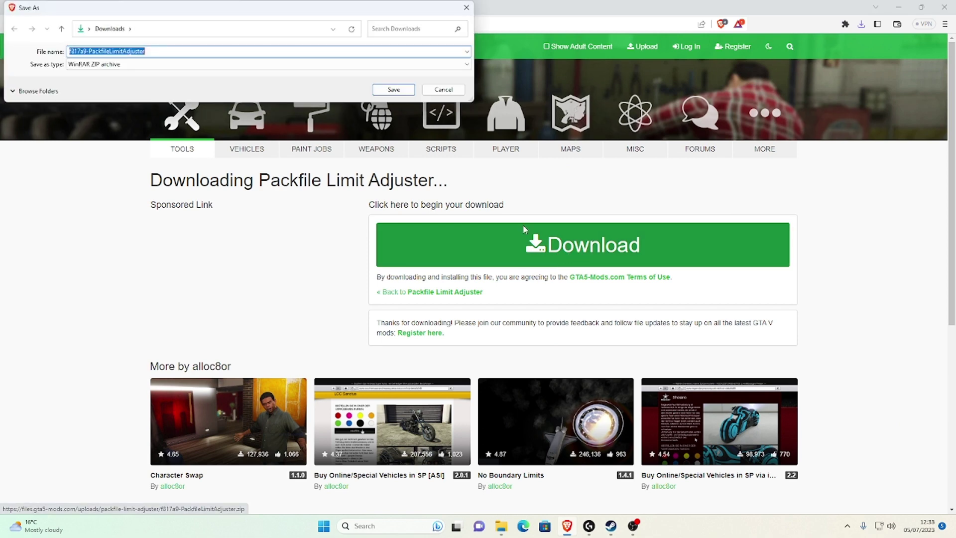
pyautogui.click(393, 90)
# Open the downloaded PackfileLimitAdjuster archive, minimize the browser, and stretch the archive window to full height beside the Grand Theft Auto V folder
pyautogui.click(797, 40)
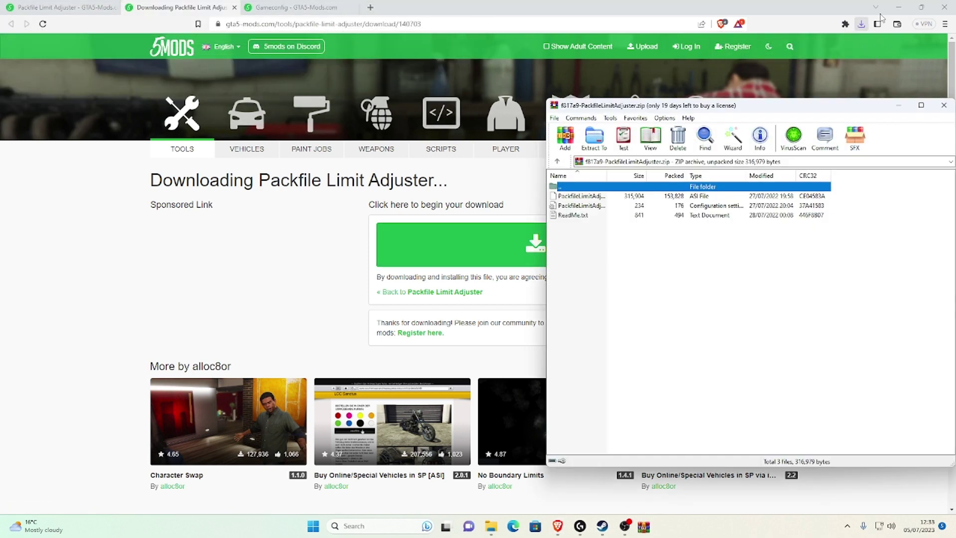
pyautogui.click(899, 8)
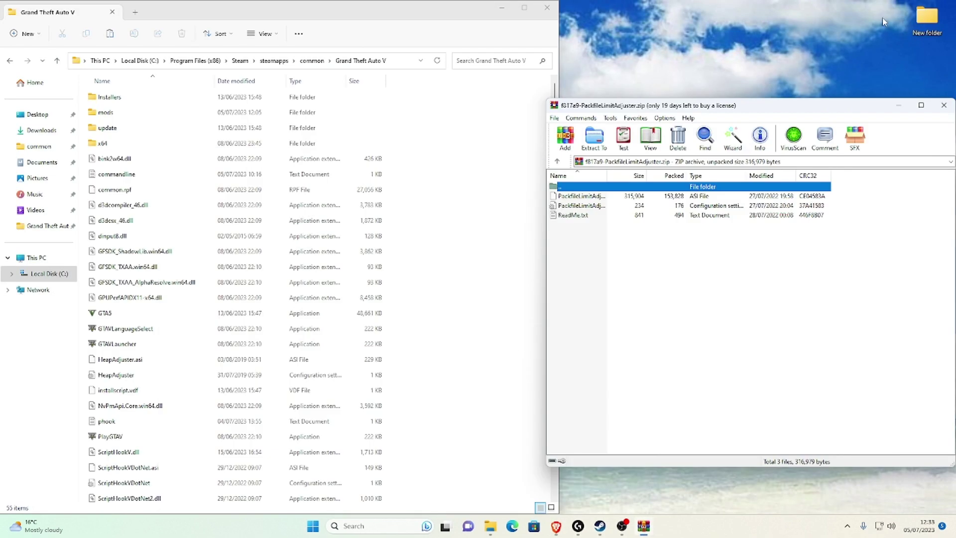
pyautogui.doubleClick(736, 99)
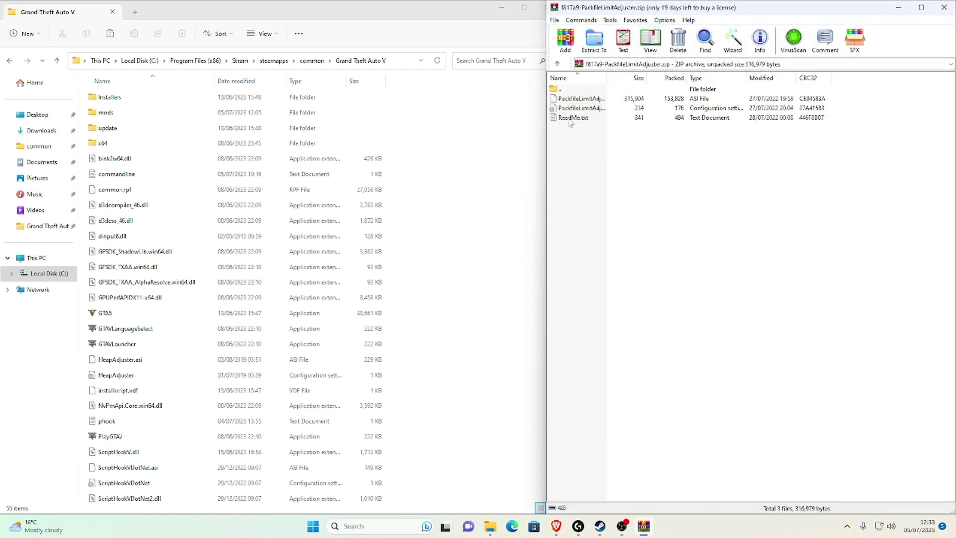
# Copy PackfileLimitAdjuster.asi and PackfileLimitAdjuster.ini into the Grand Theft Auto V folder, refresh it, and close the archive and folder windows
pyautogui.click(572, 119)
pyautogui.click(609, 140)
pyautogui.click(591, 110)
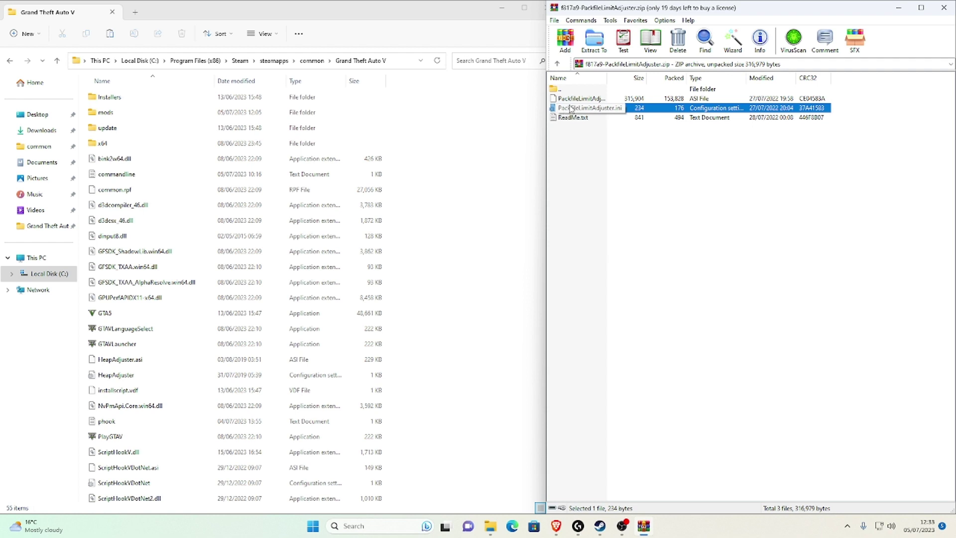
pyautogui.keyDown('shift'); pyautogui.click(572, 99); pyautogui.keyUp('shift')
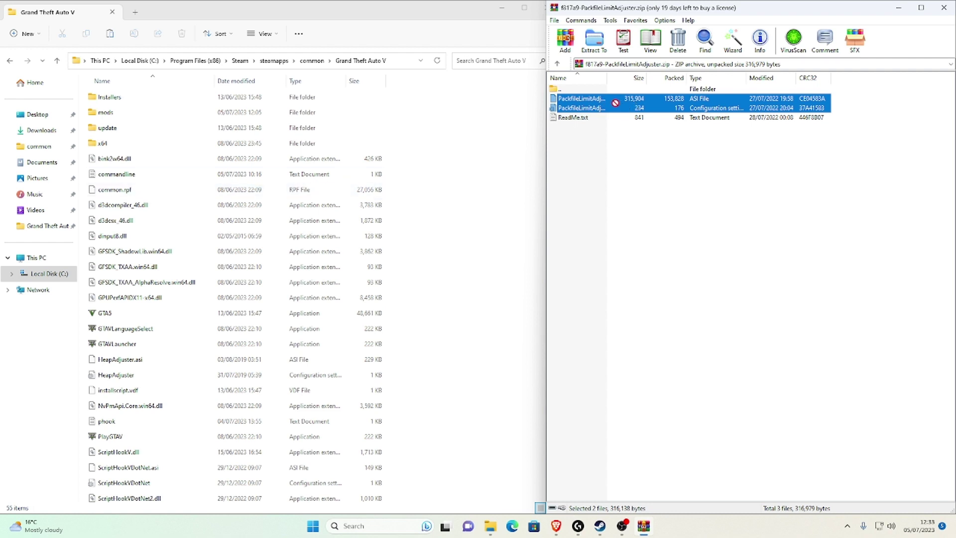
pyautogui.moveTo(616, 103); pyautogui.dragTo(467, 213)
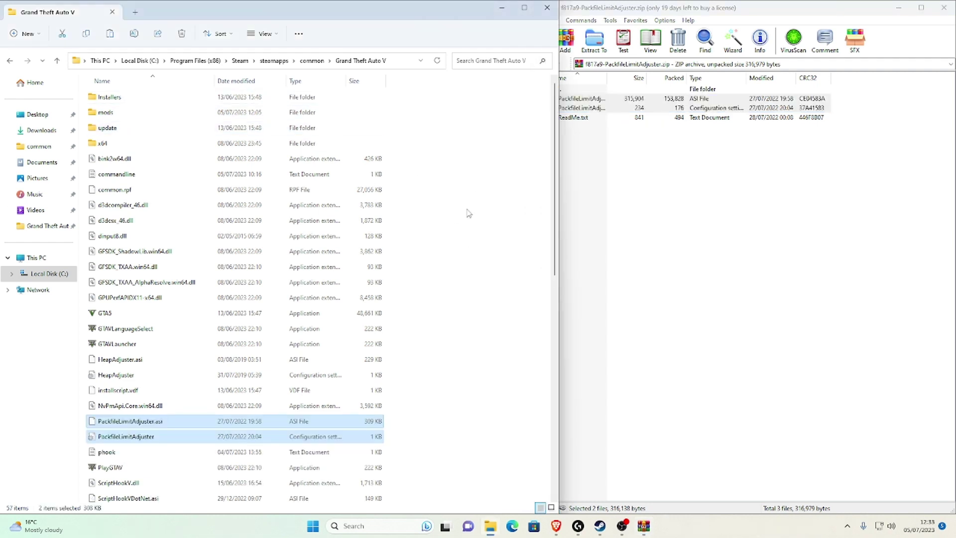
pyautogui.click(437, 61)
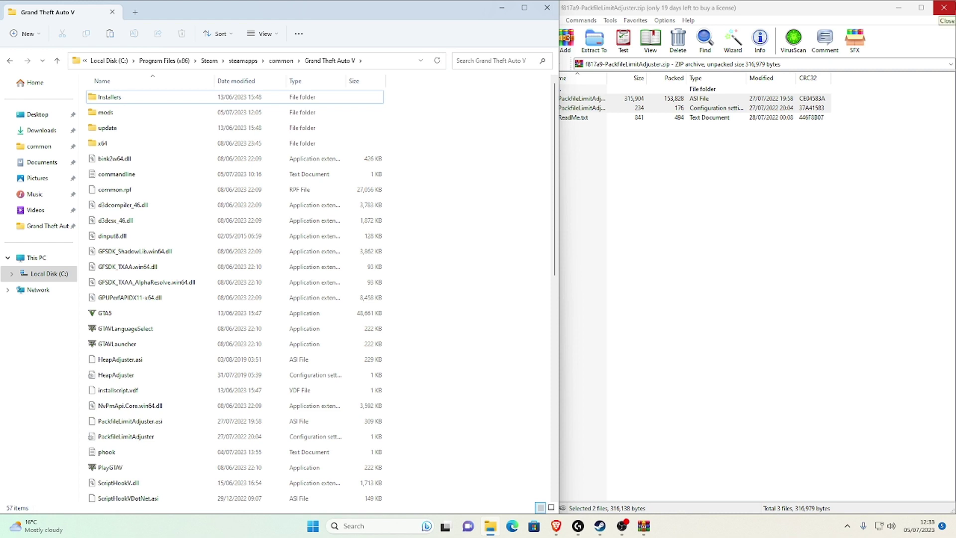
pyautogui.click(944, 8)
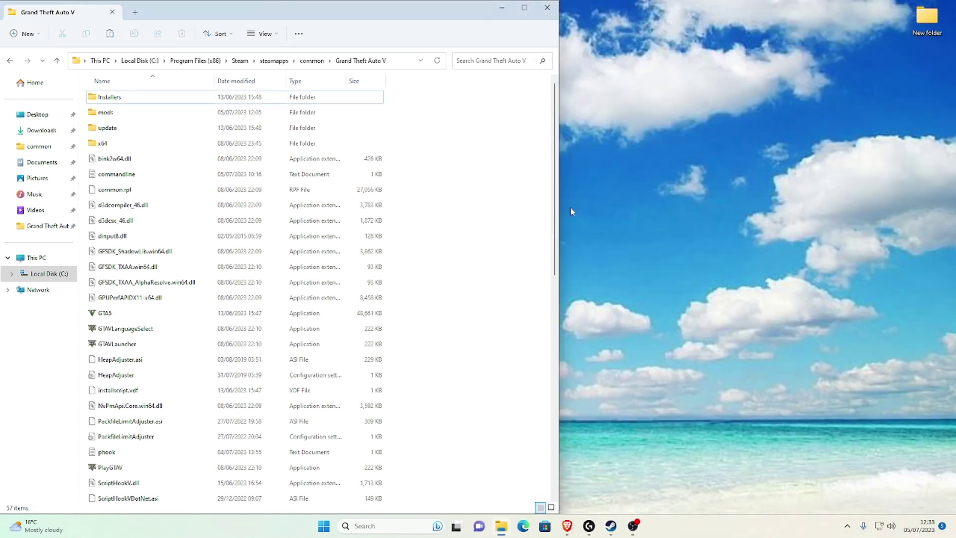
pyautogui.click(438, 60)
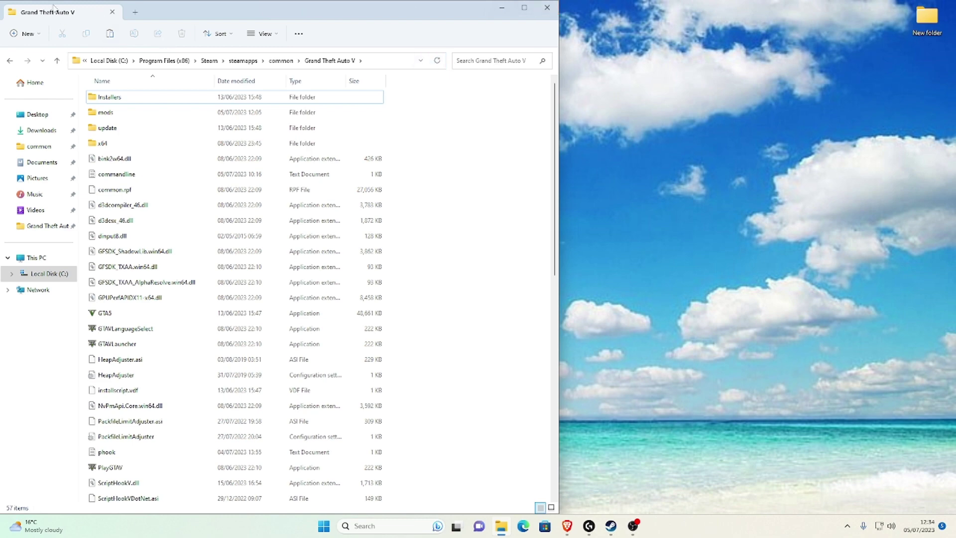
pyautogui.click(546, 8)
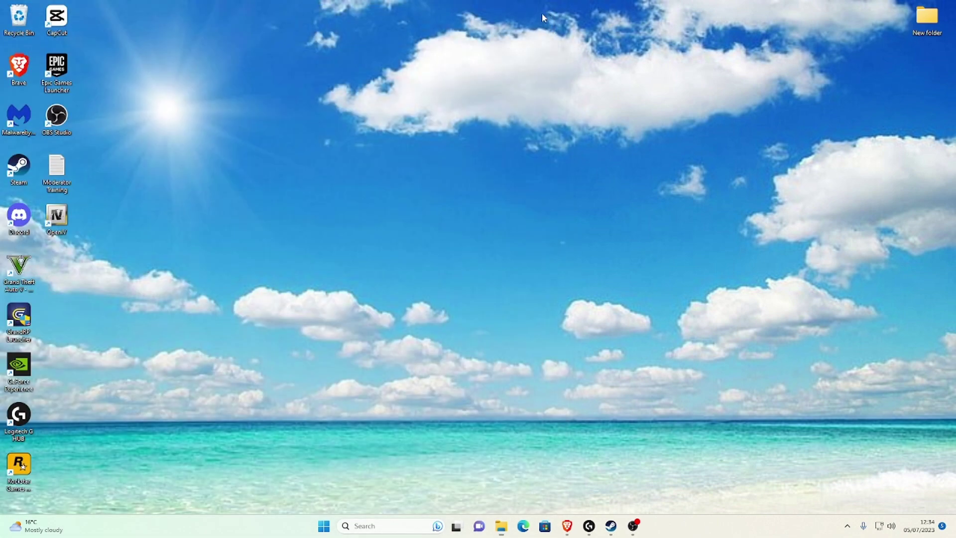
# Launch OpenIV for the Windows version of Grand Theft Auto V and browse to Local Disk (C:) for the game location
pyautogui.click(58, 222)
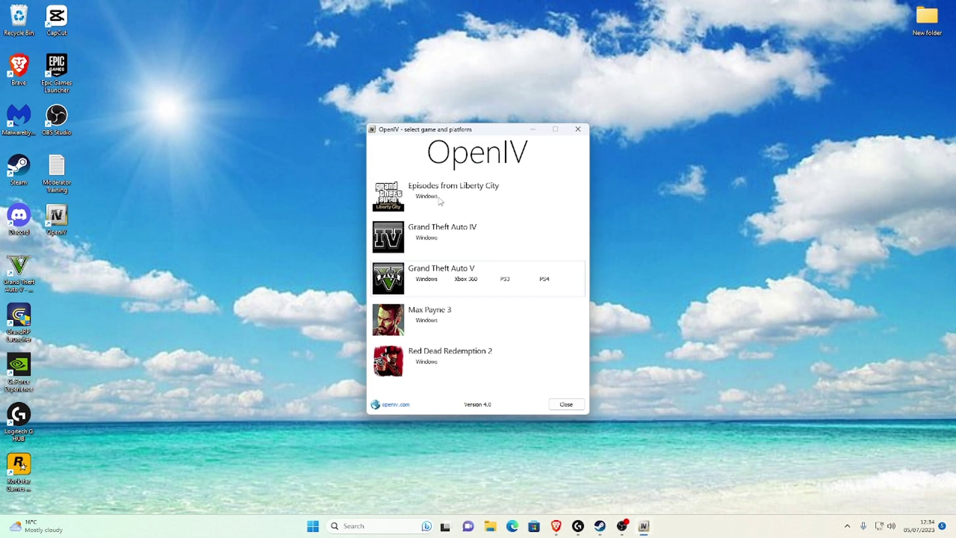
pyautogui.click(426, 279)
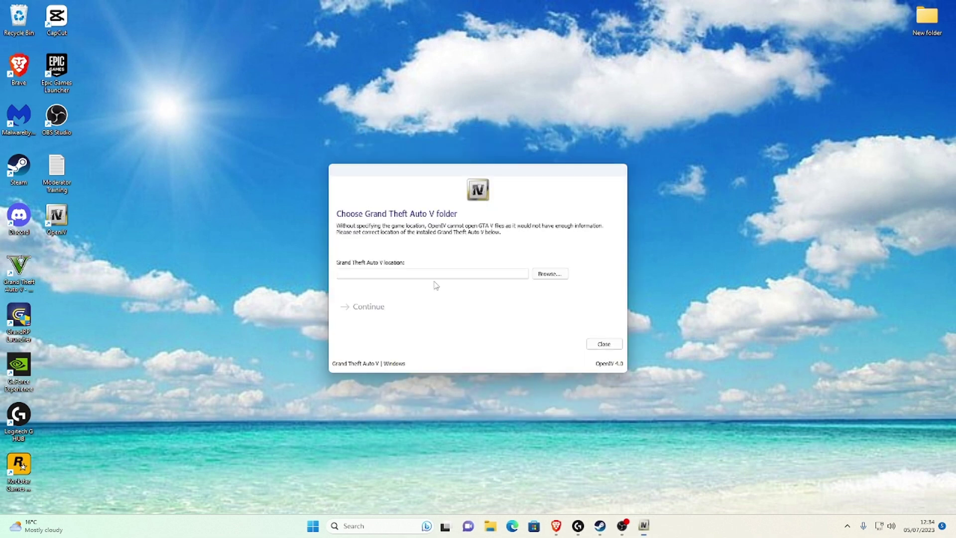
pyautogui.click(547, 278)
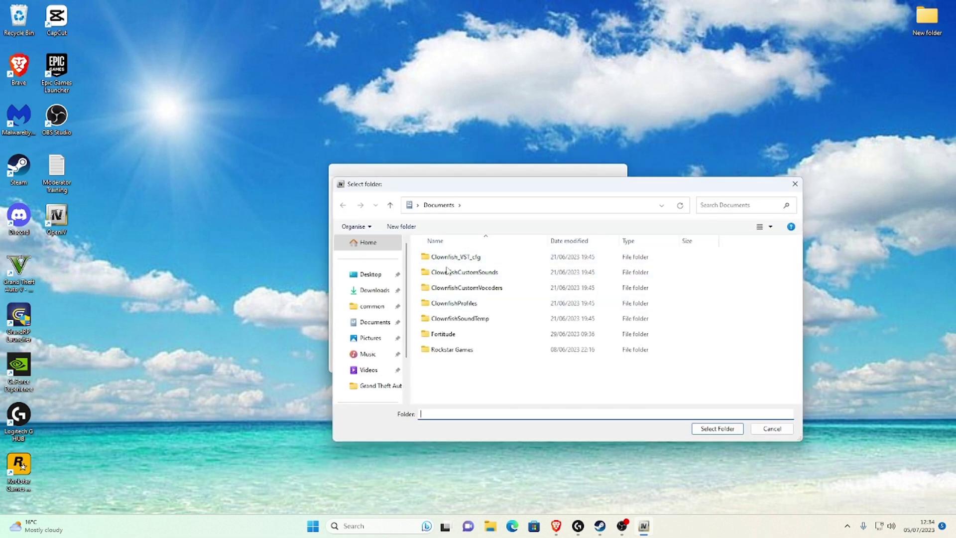
pyautogui.click(372, 307)
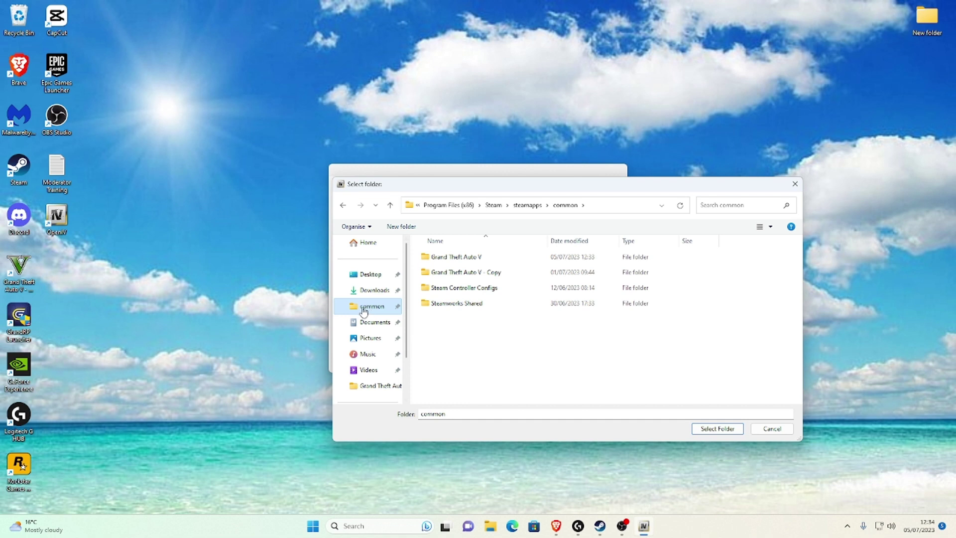
pyautogui.doubleClick(482, 260)
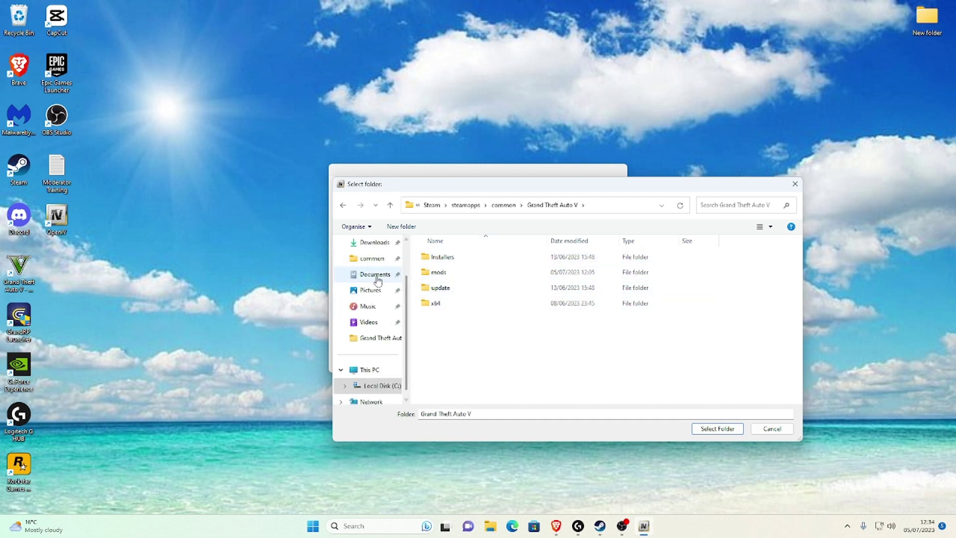
pyautogui.click(369, 373)
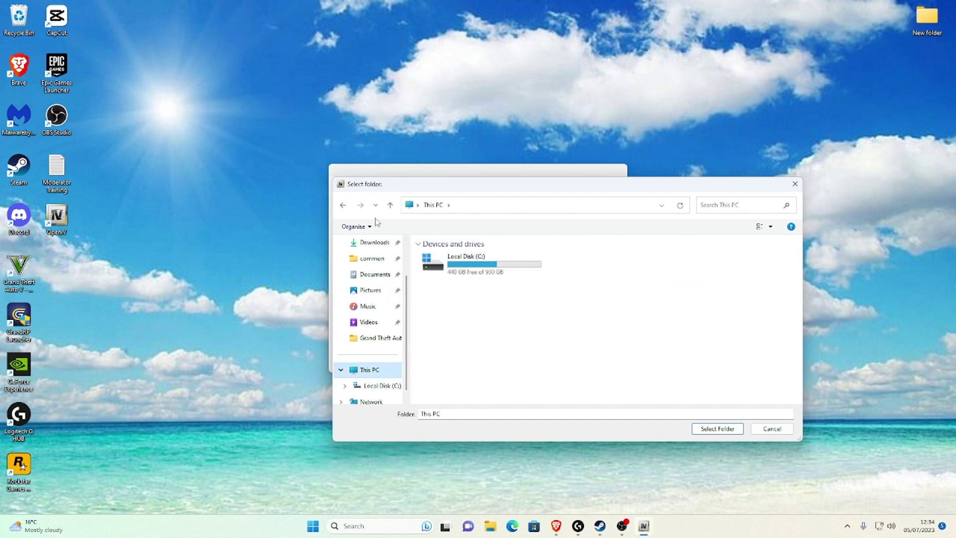
pyautogui.doubleClick(472, 270)
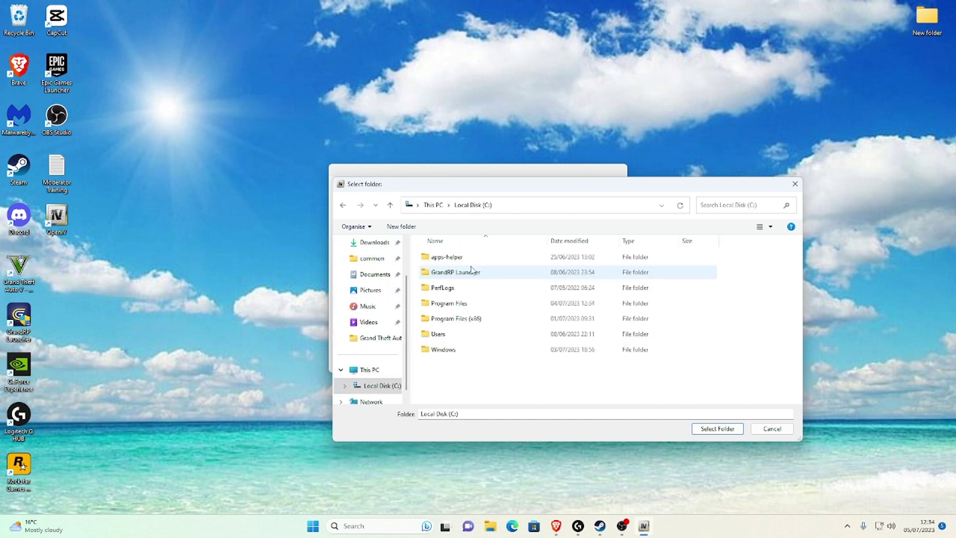
pyautogui.doubleClick(473, 302)
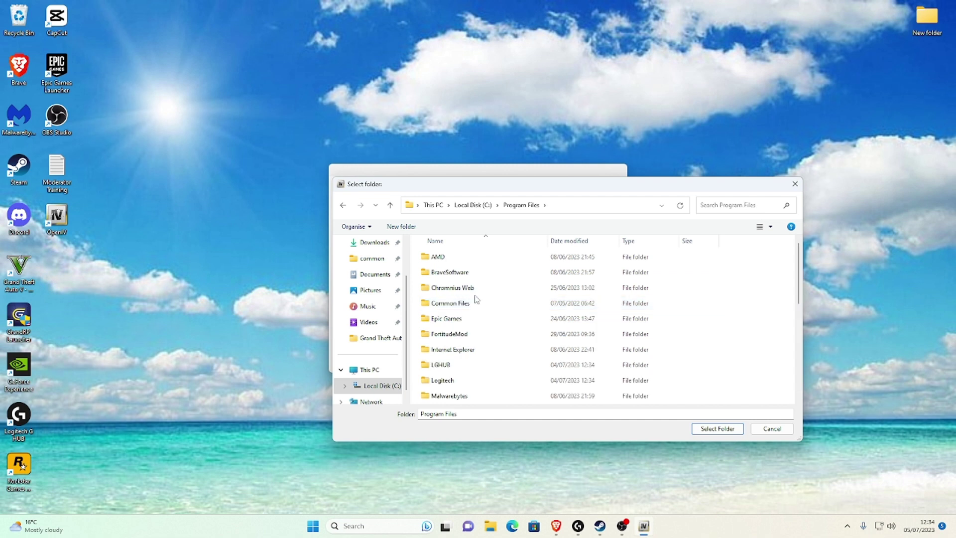
pyautogui.scroll(-5, 475, 318)
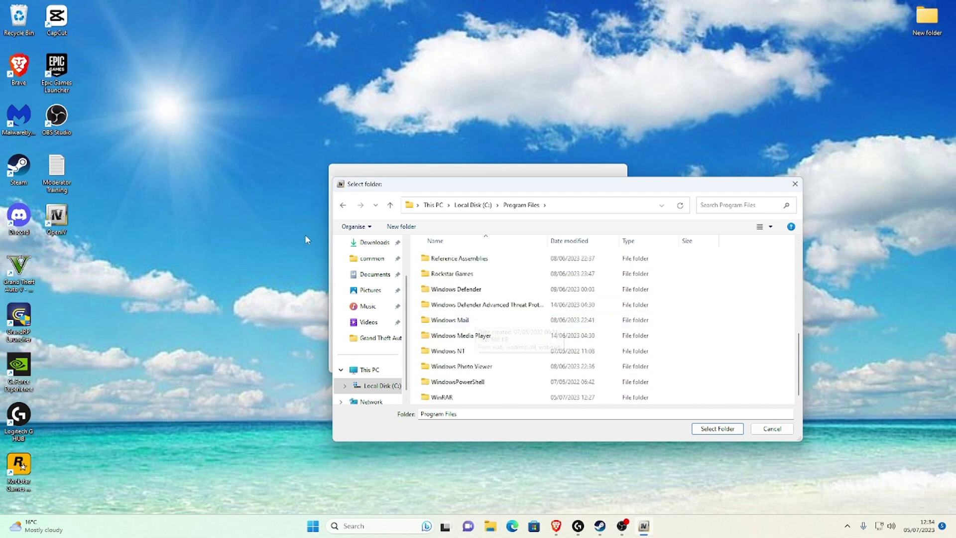
pyautogui.scroll(5, 505, 328)
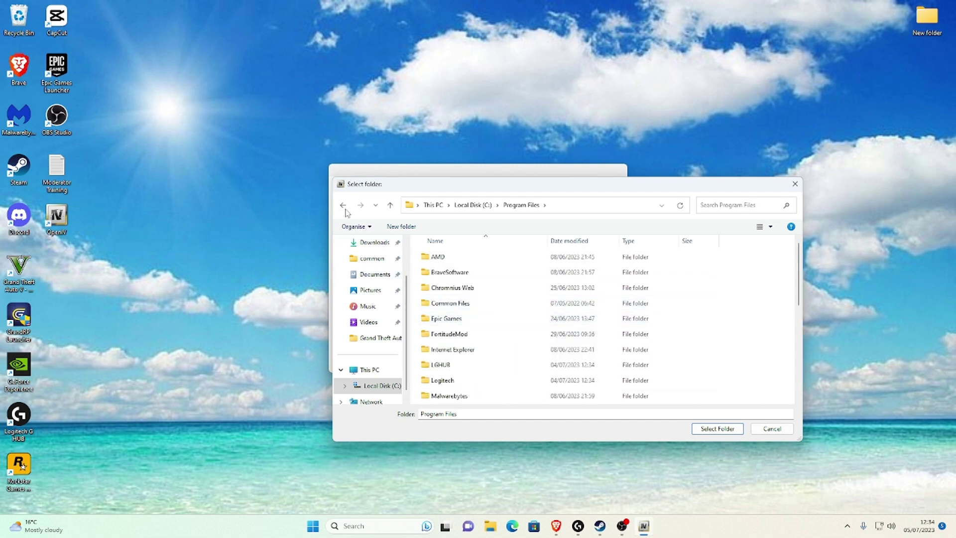
pyautogui.hotkey('alt', 'Left')
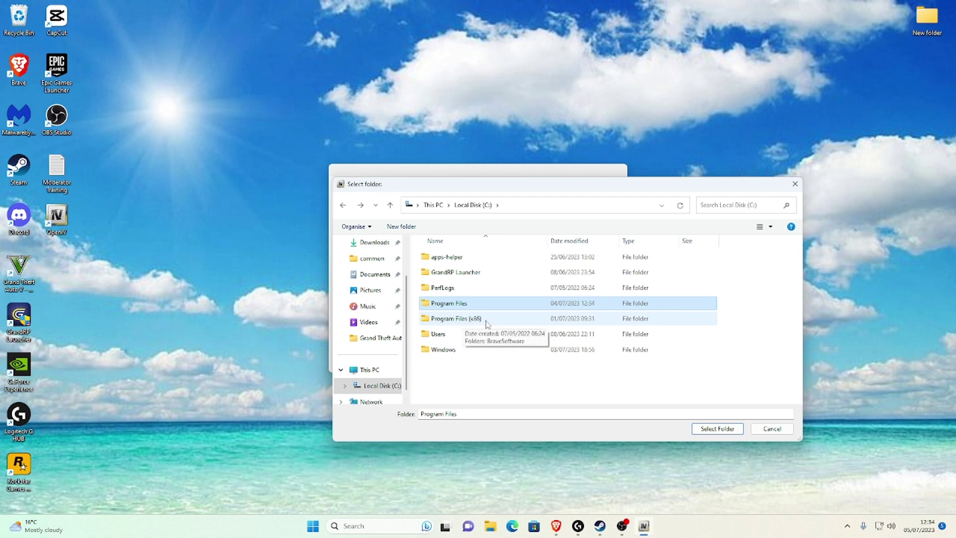
# Set the game location to Program Files (x86)\Steam\steamapps\common\Grand Theft Auto V and continue past the backup reminder
pyautogui.click(487, 322)
pyautogui.doubleClick(487, 323)
pyautogui.scroll(-5, 485, 319)
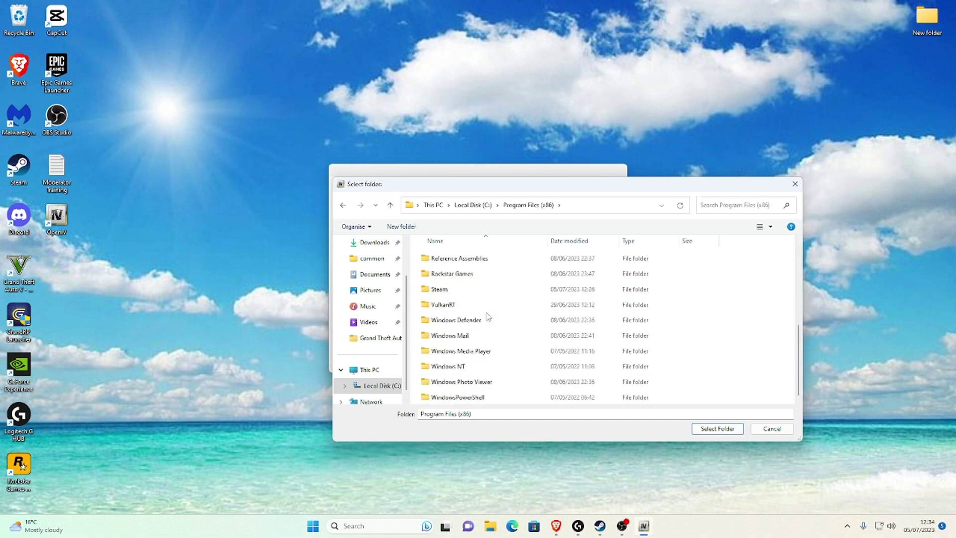
pyautogui.doubleClick(463, 293)
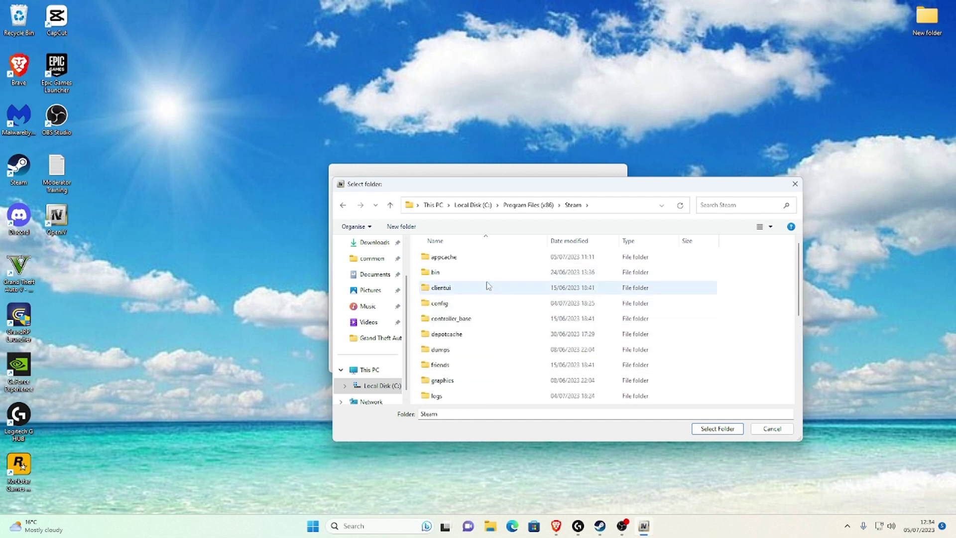
pyautogui.scroll(-4, 482, 303)
pyautogui.doubleClick(474, 336)
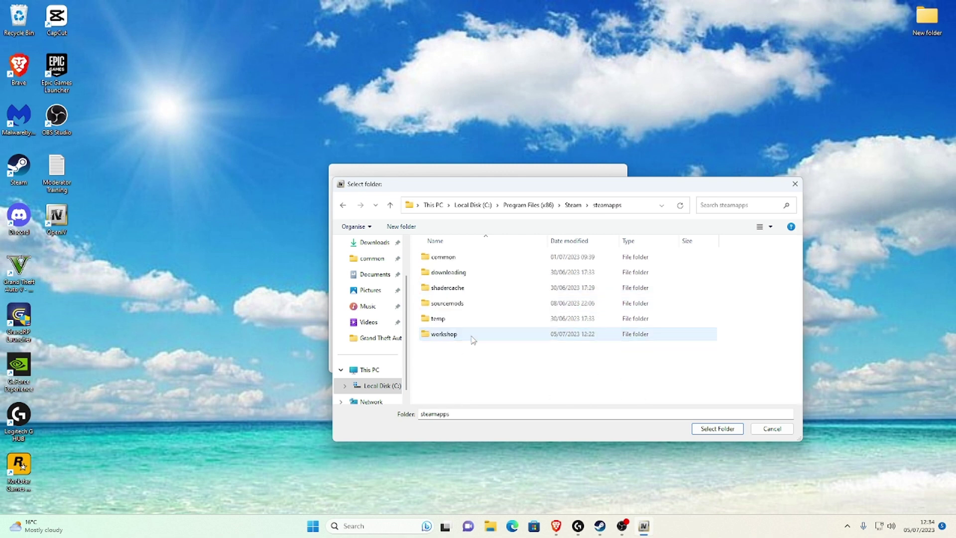
pyautogui.doubleClick(445, 260)
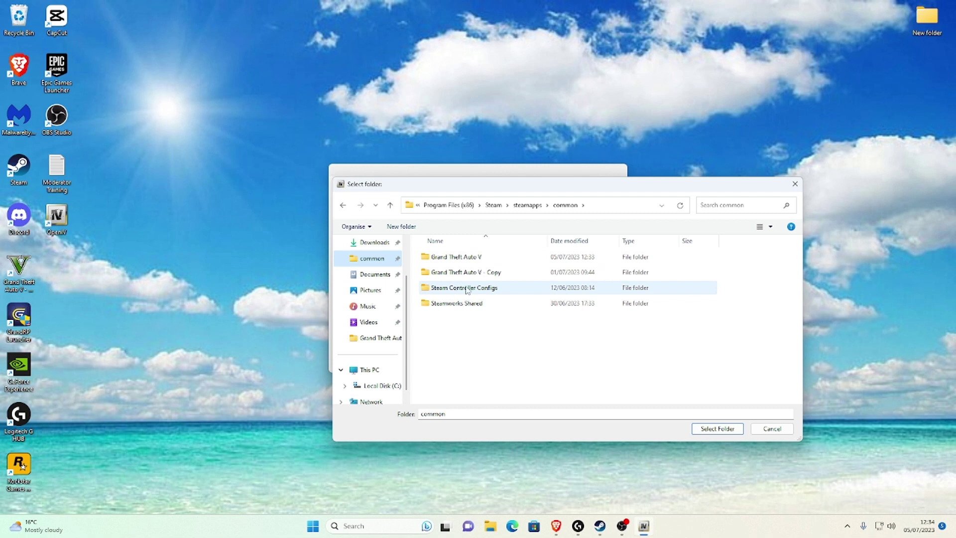
pyautogui.doubleClick(455, 259)
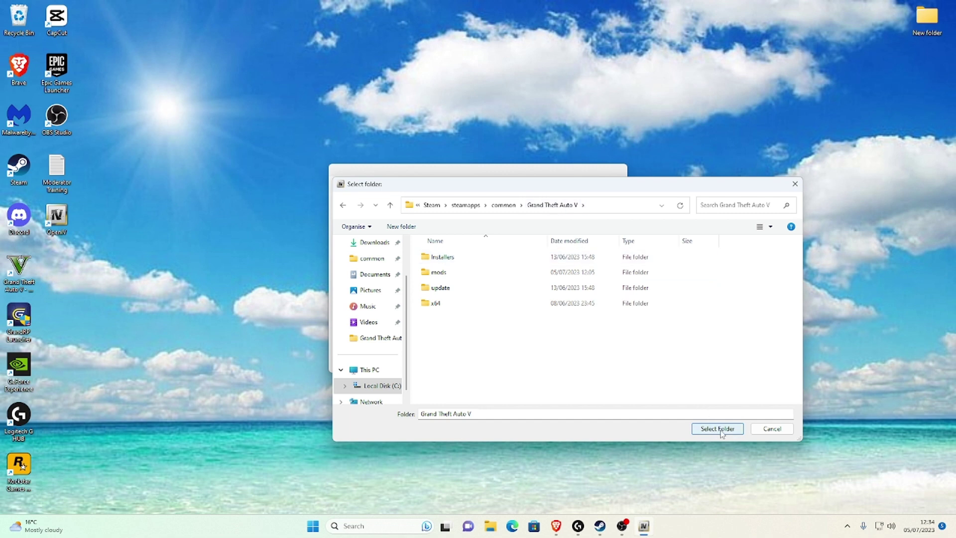
pyautogui.click(721, 431)
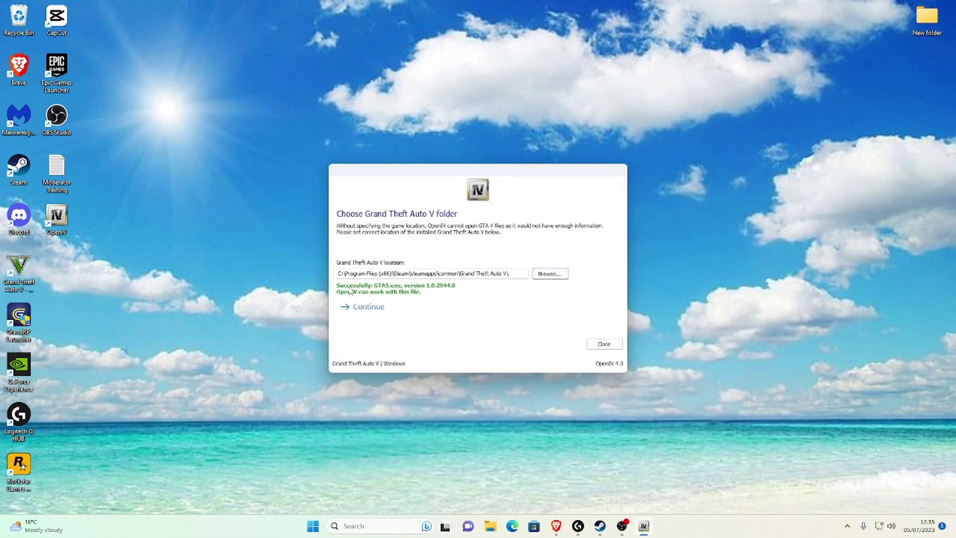
pyautogui.click(371, 308)
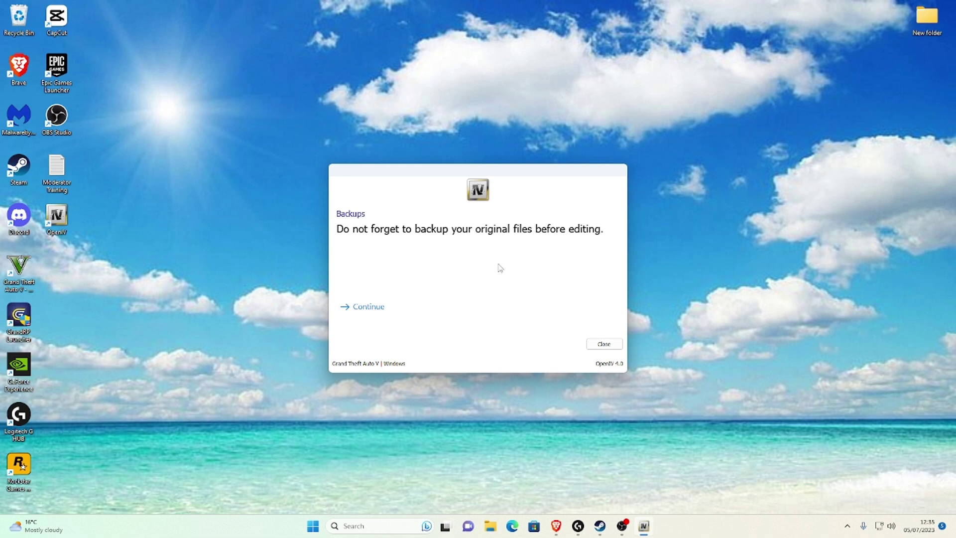
pyautogui.click(377, 310)
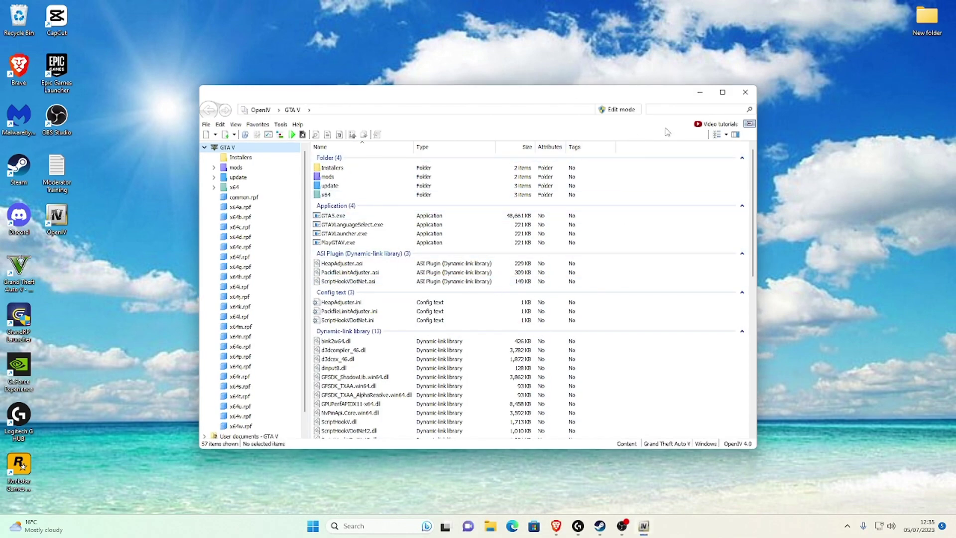
# Maximize the OpenIV window and turn on Edit mode, agreeing to automatically saved changes
pyautogui.click(722, 92)
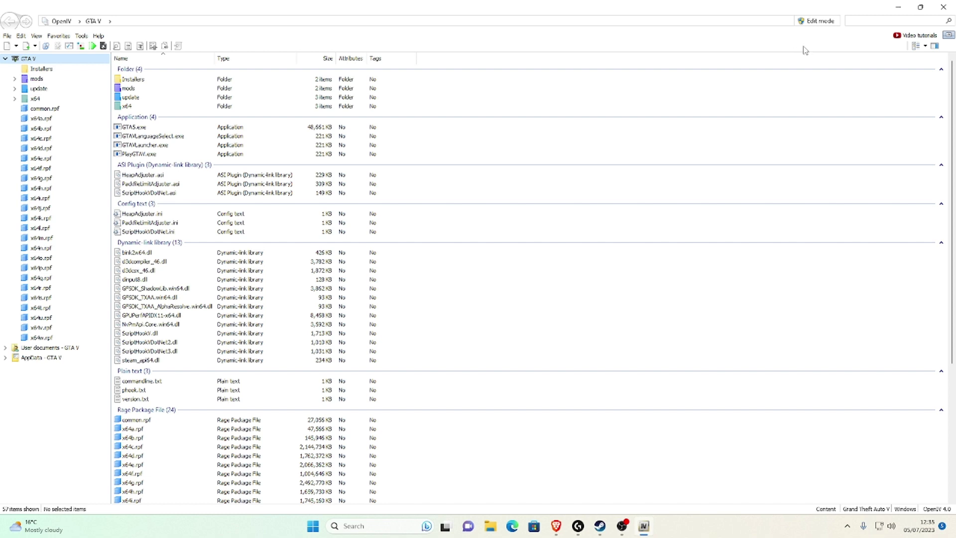
pyautogui.click(815, 23)
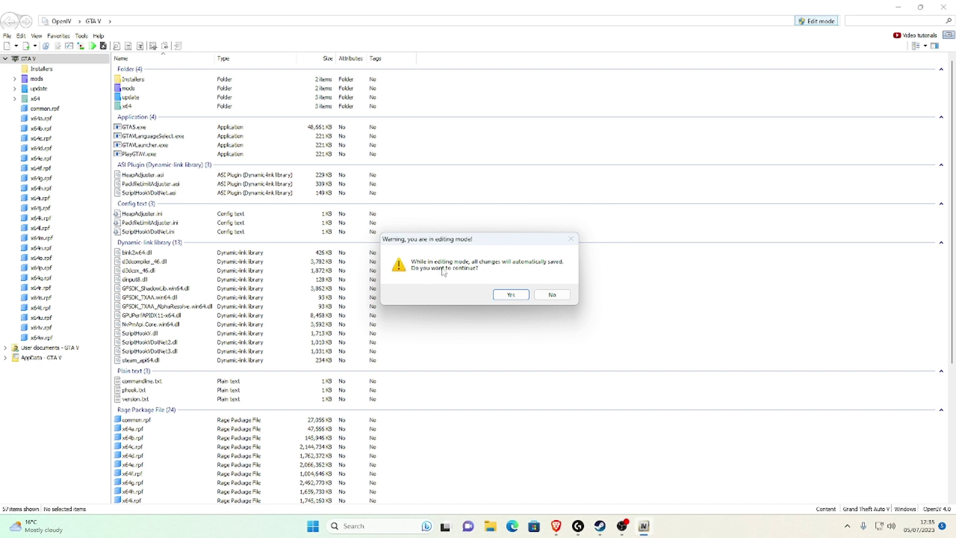
pyautogui.click(497, 295)
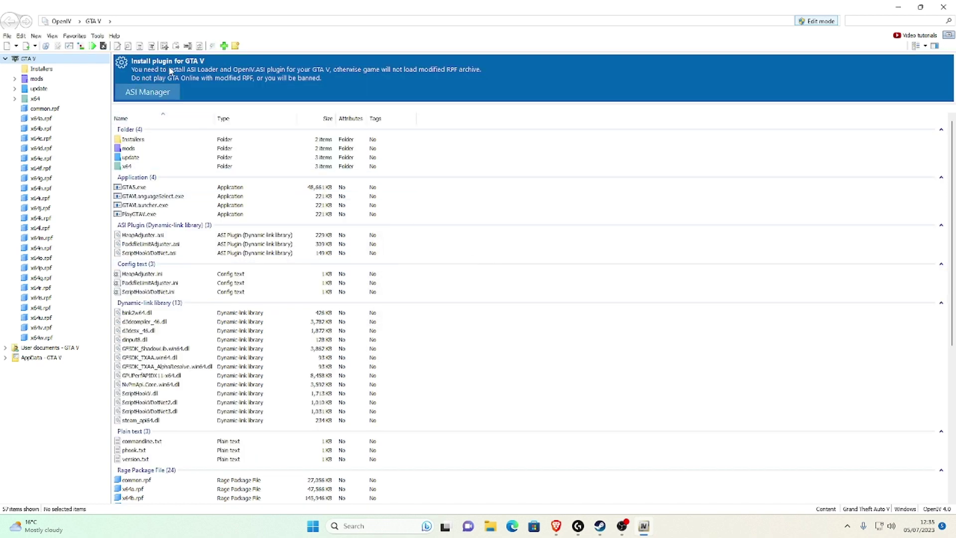
# Install the OpenIV.ASI and openCamera plugins with the ASI Manager and close it
pyautogui.click(145, 94)
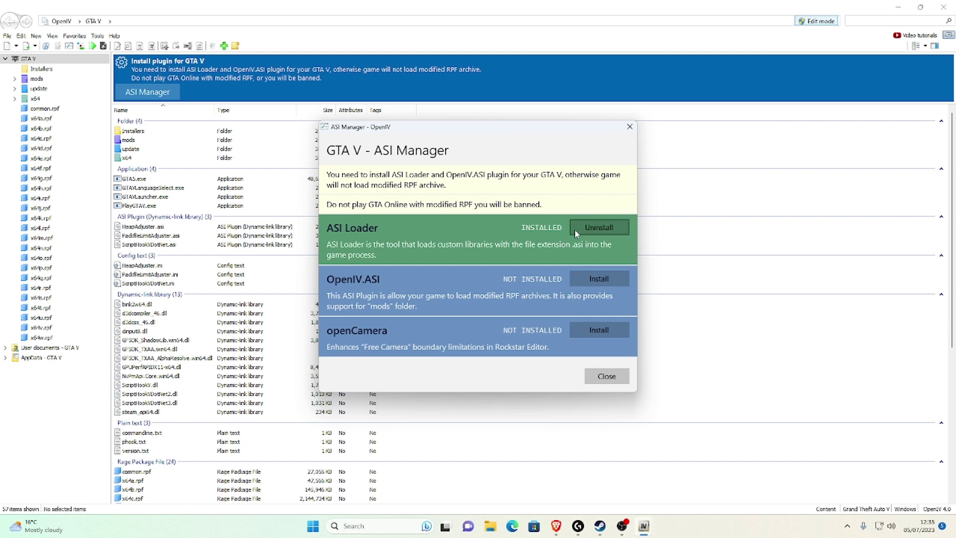
pyautogui.click(598, 282)
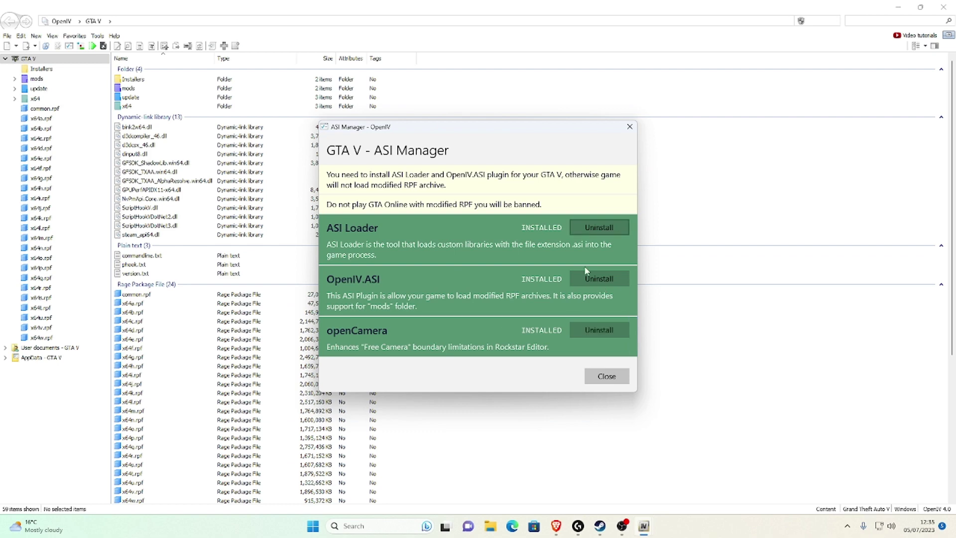
pyautogui.click(606, 376)
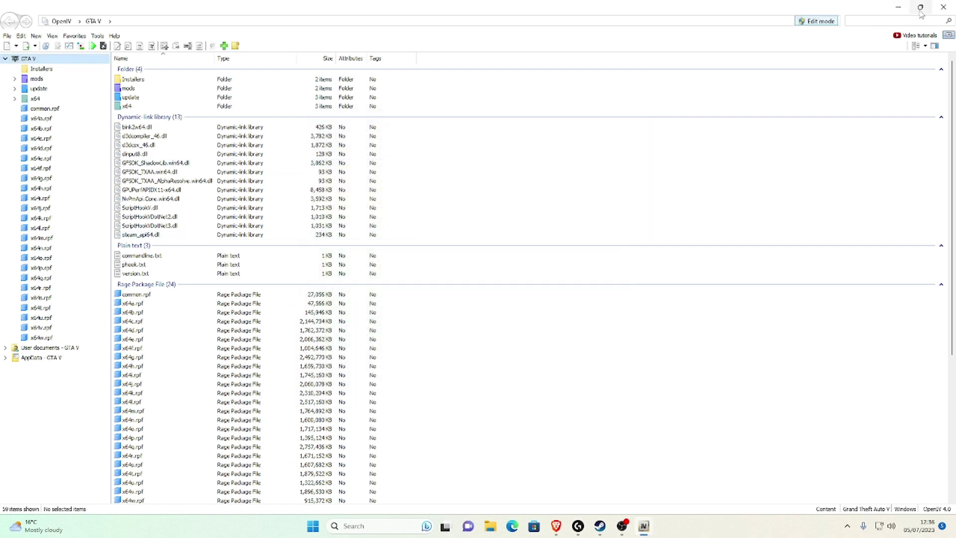
# Shrink the OpenIV window to a full-height window covering one side of the desktop, and switch to Brave
pyautogui.click(920, 8)
pyautogui.moveTo(653, 88); pyautogui.dragTo(428, 105)
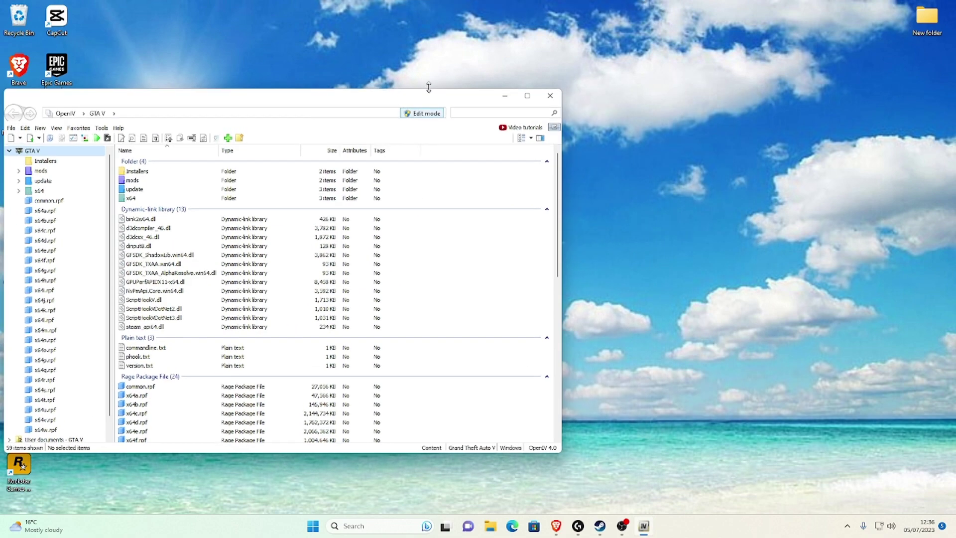
pyautogui.doubleClick(427, 88)
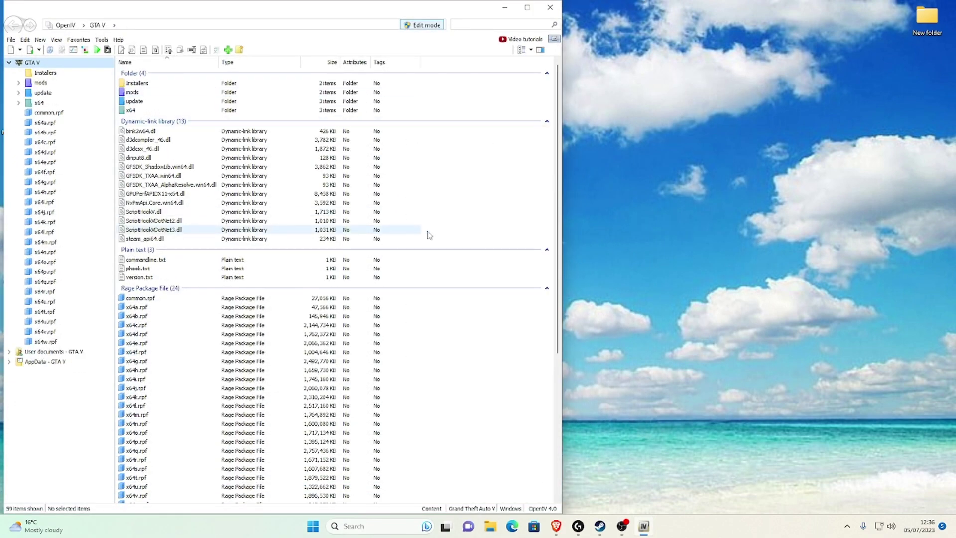
pyautogui.click(556, 528)
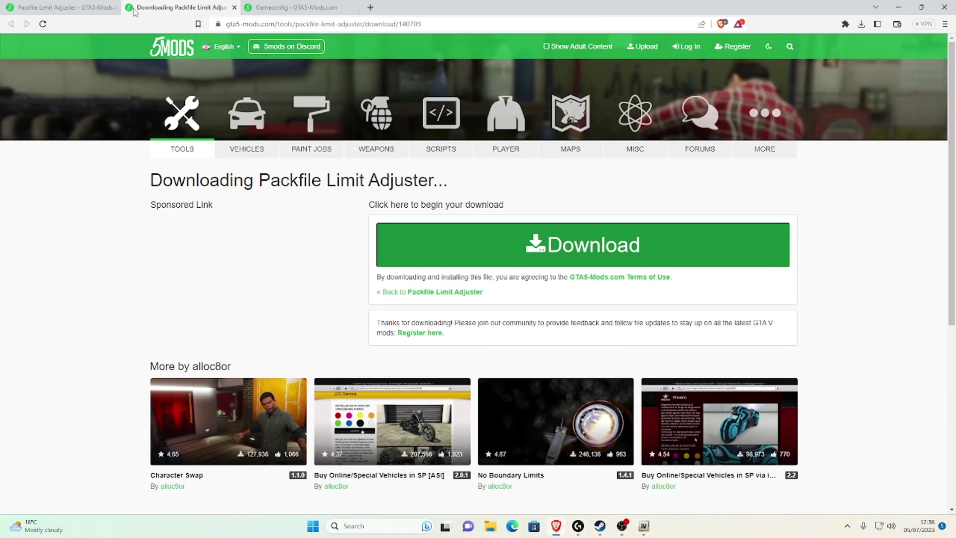
# Close the two Packfile Limit Adjuster pages so that only the Gameconfig page is open
pyautogui.click(107, 8)
pyautogui.click(115, 8)
pyautogui.click(115, 8)
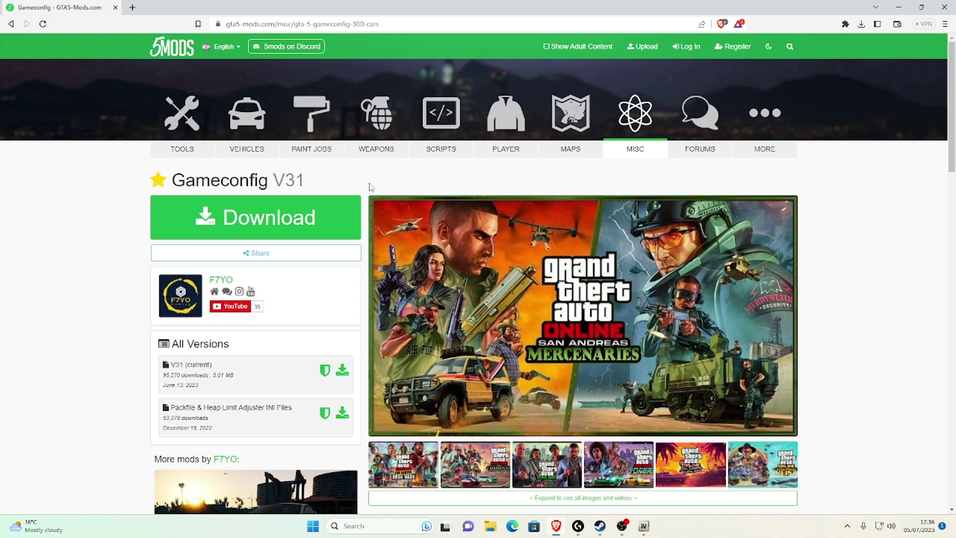
# Download the current Gameconfig V31 archive and save it in the Downloads folder
pyautogui.scroll(-1, 471, 257)
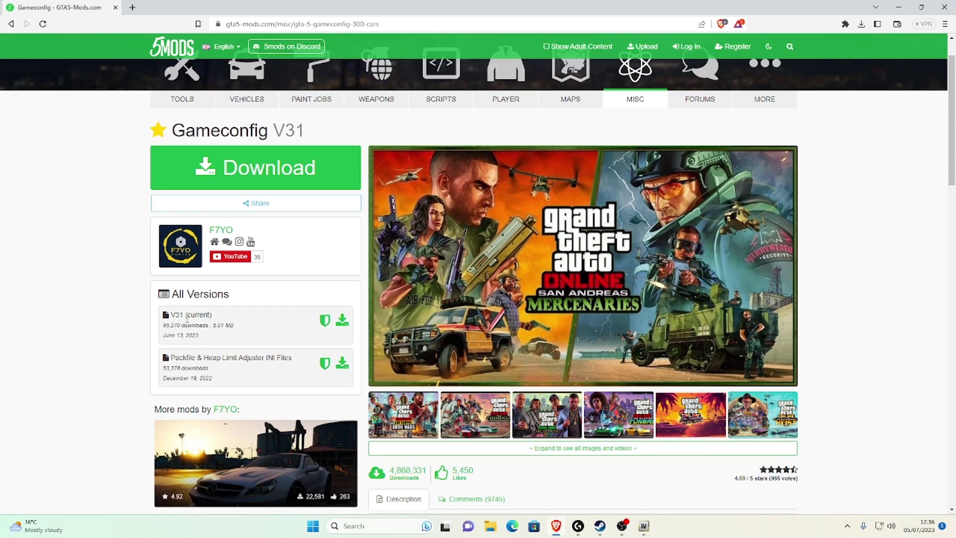
pyautogui.click(344, 328)
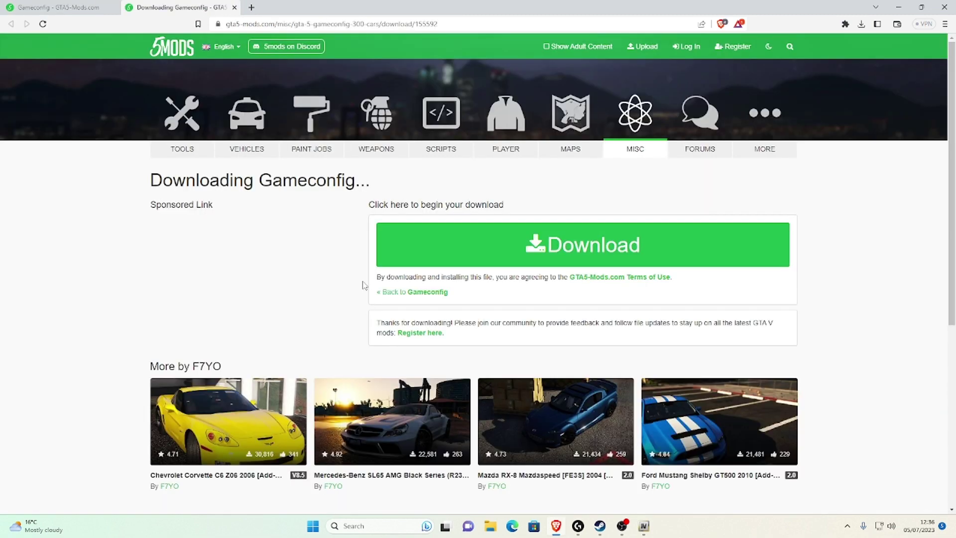
pyautogui.click(600, 249)
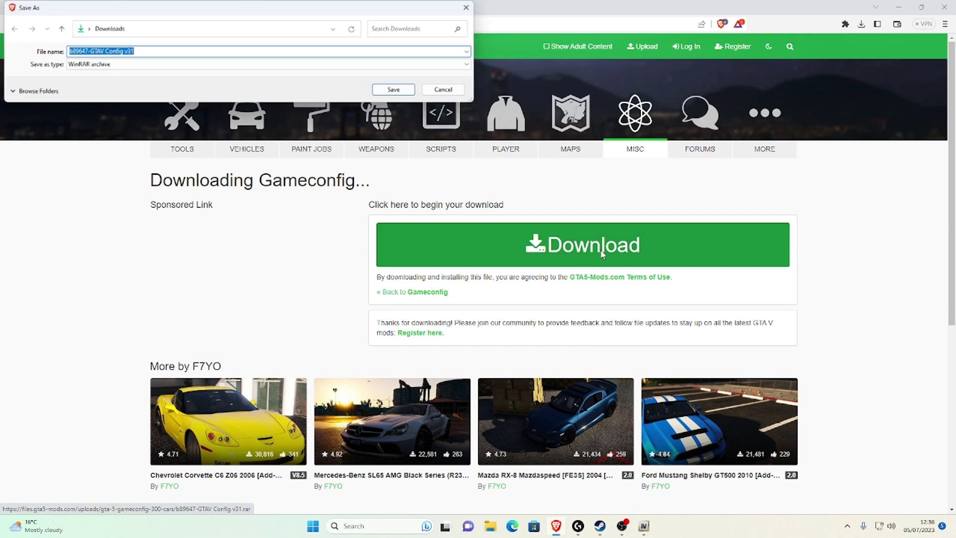
pyautogui.click(394, 90)
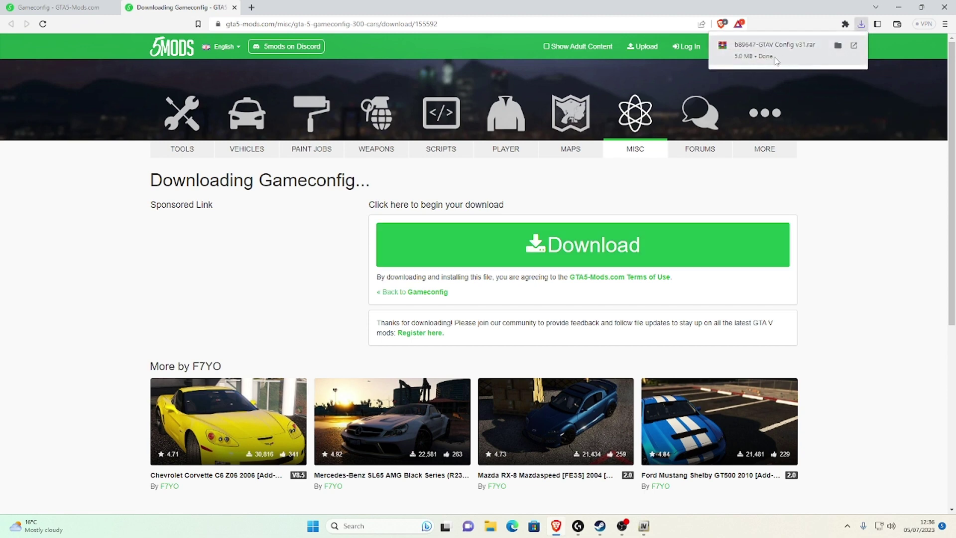
# Open the downloaded GTAV Config v31 archive in WinRAR, minimize the browser and snap the archive window beside OpenIV
pyautogui.click(768, 57)
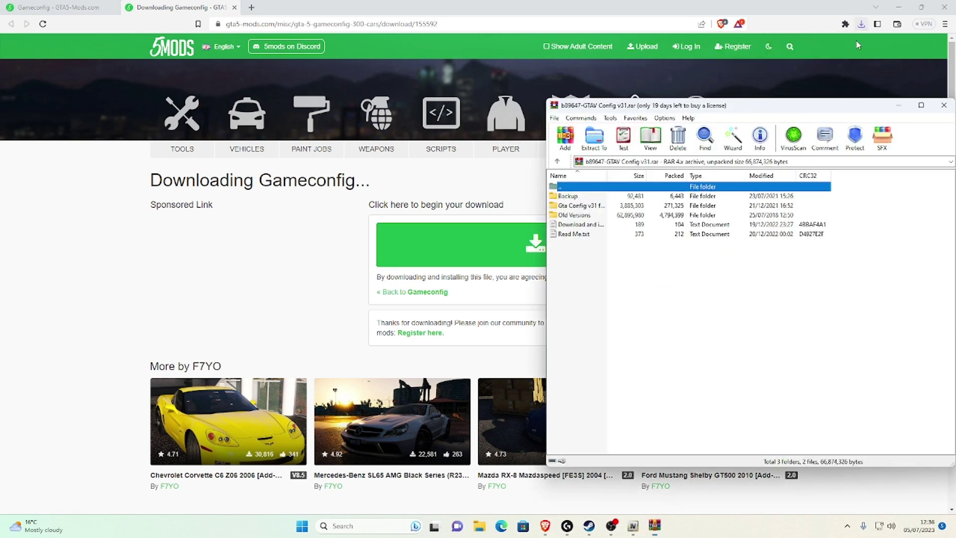
pyautogui.click(900, 13)
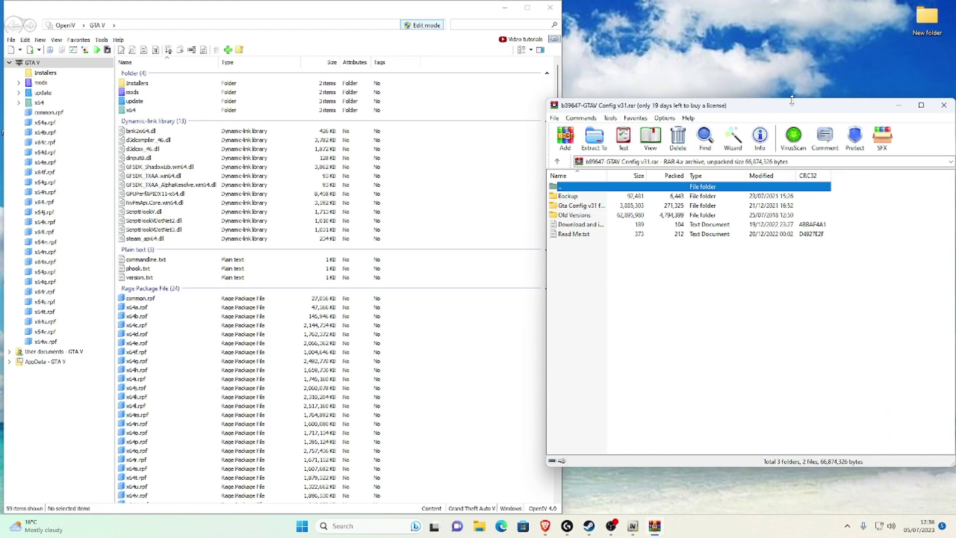
pyautogui.press('super+Right')
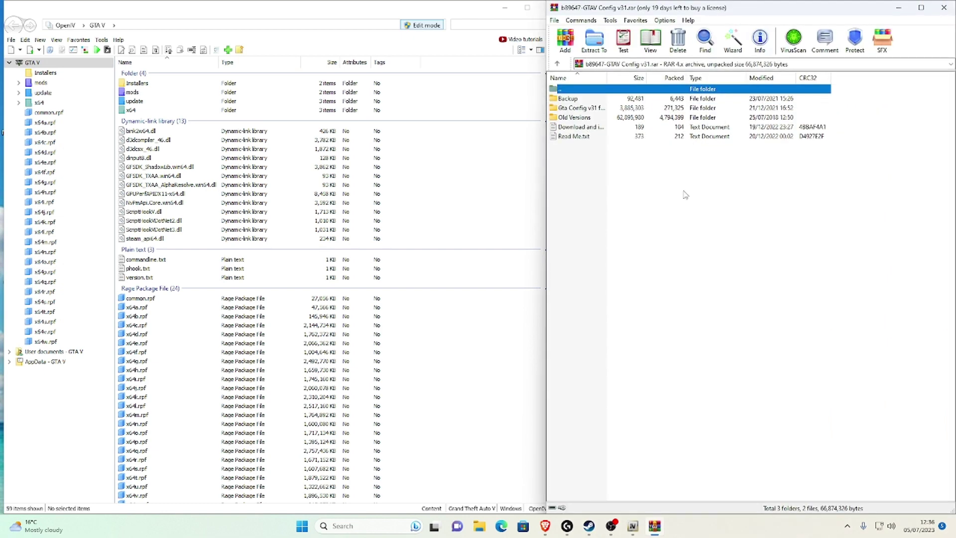
# Look over the archive's Backup, Gta Config v31 and Old Versions folders, and open Old Versions
pyautogui.click(593, 171)
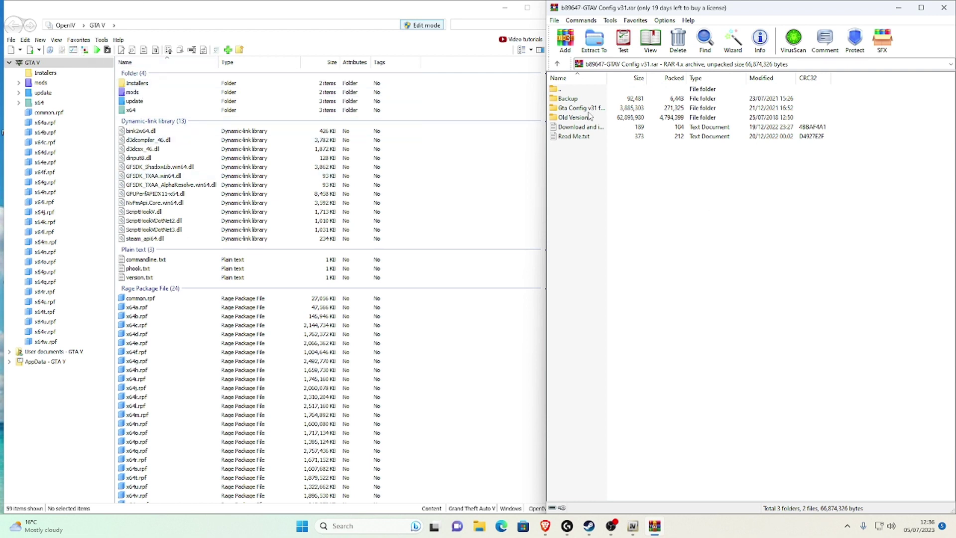
pyautogui.click(572, 119)
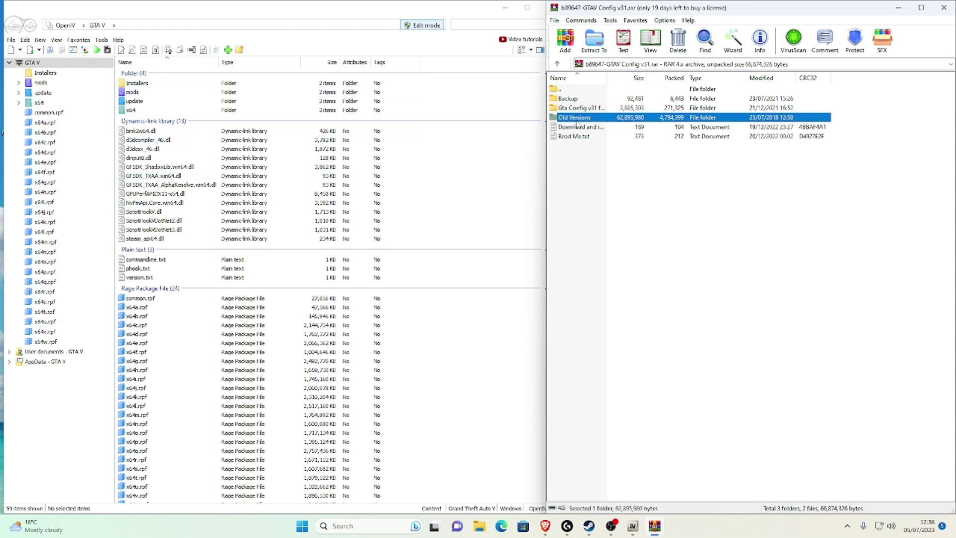
pyautogui.click(568, 100)
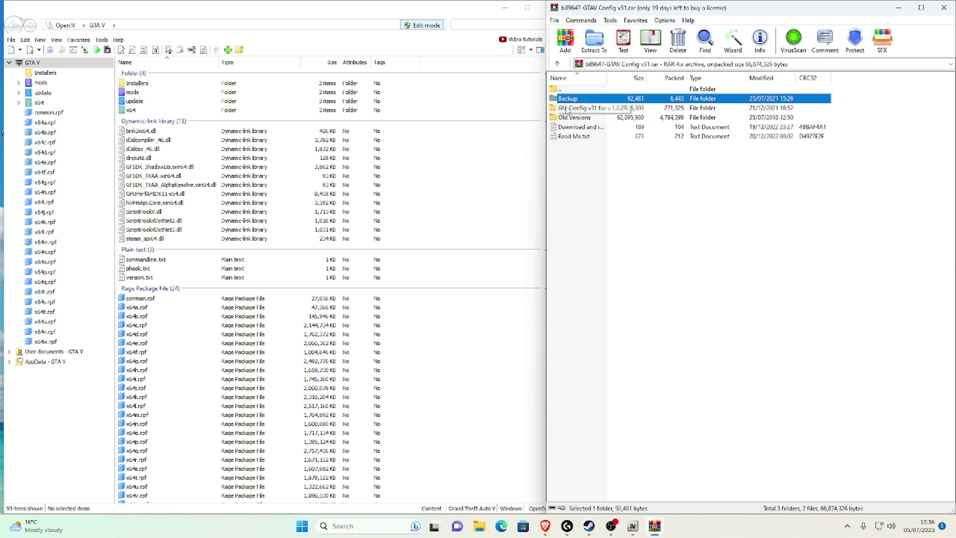
pyautogui.click(571, 108)
pyautogui.click(573, 119)
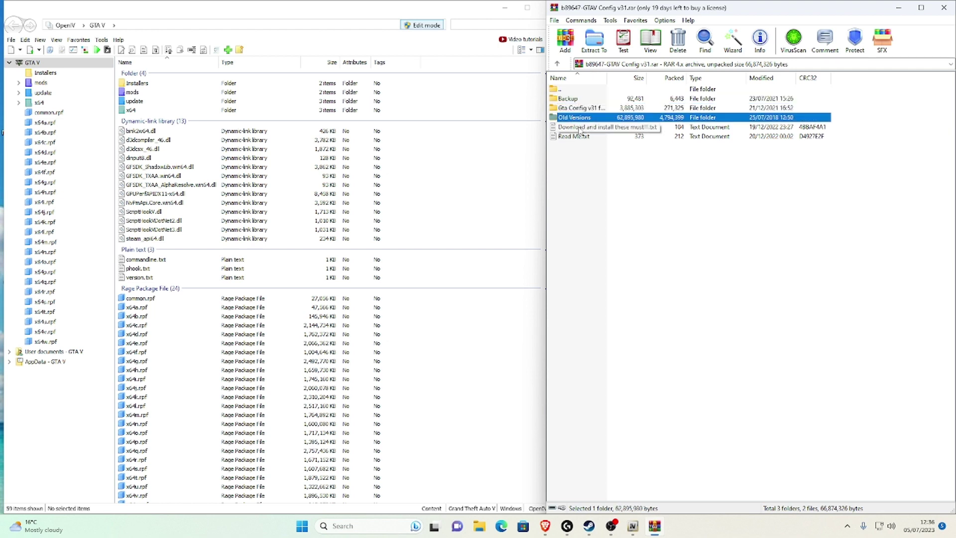
pyautogui.click(582, 147)
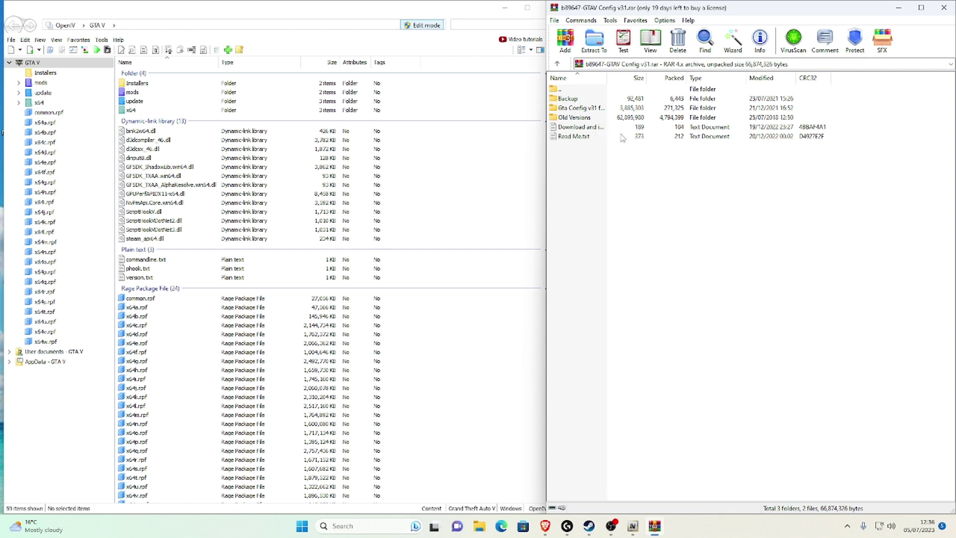
pyautogui.click(573, 118)
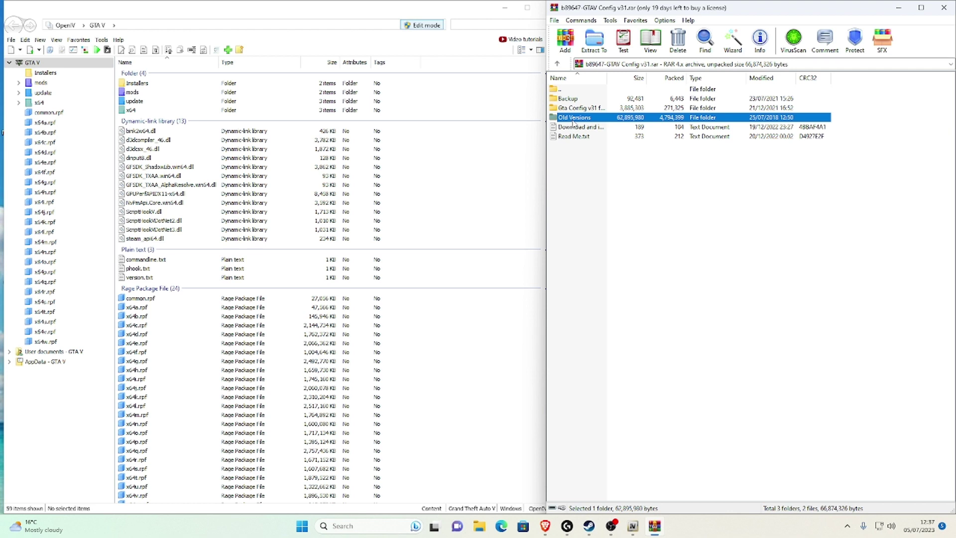
pyautogui.click(578, 108)
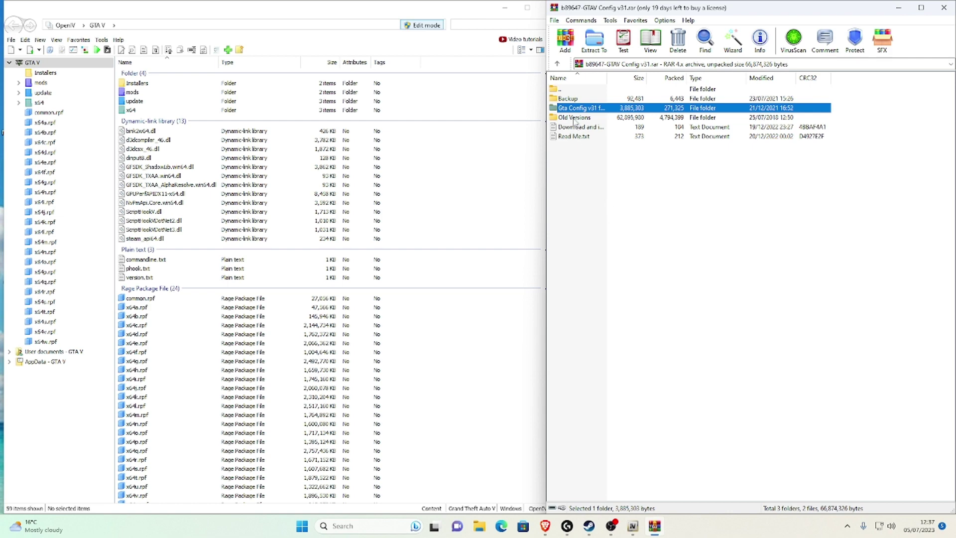
pyautogui.doubleClick(575, 118)
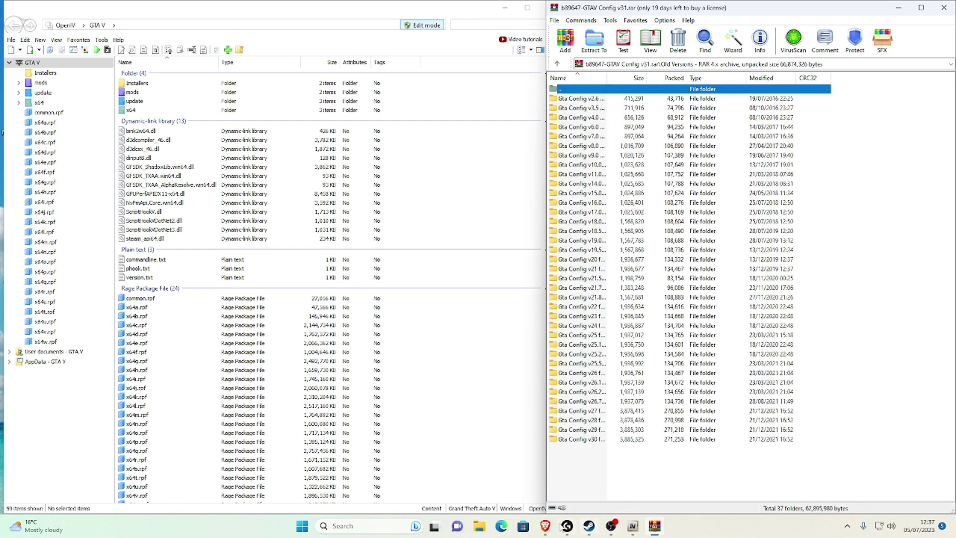
# Browse in File Explorer to the Local Disk (C:) folder Program Files (x86)\Steam\steamapps\common\Grand Theft Auto V
pyautogui.click(479, 527)
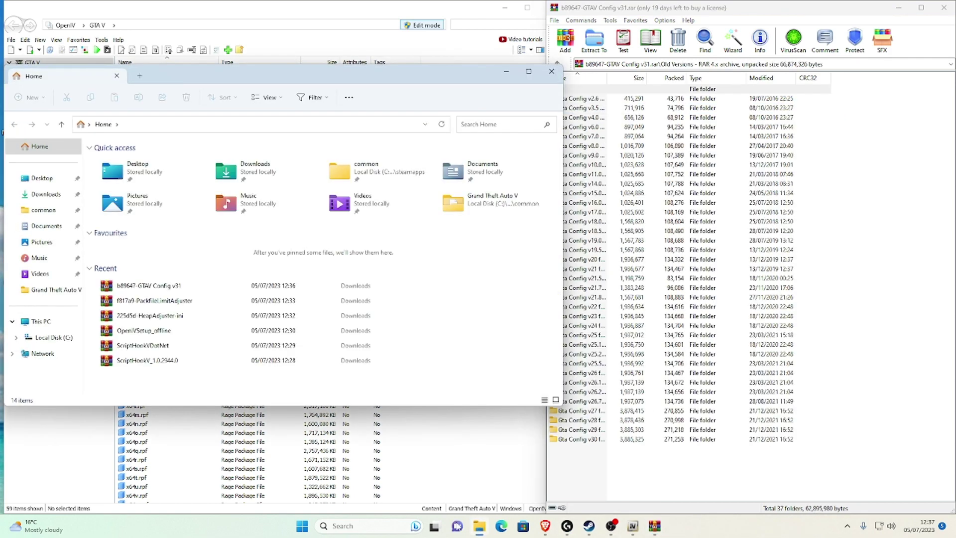
pyautogui.click(50, 210)
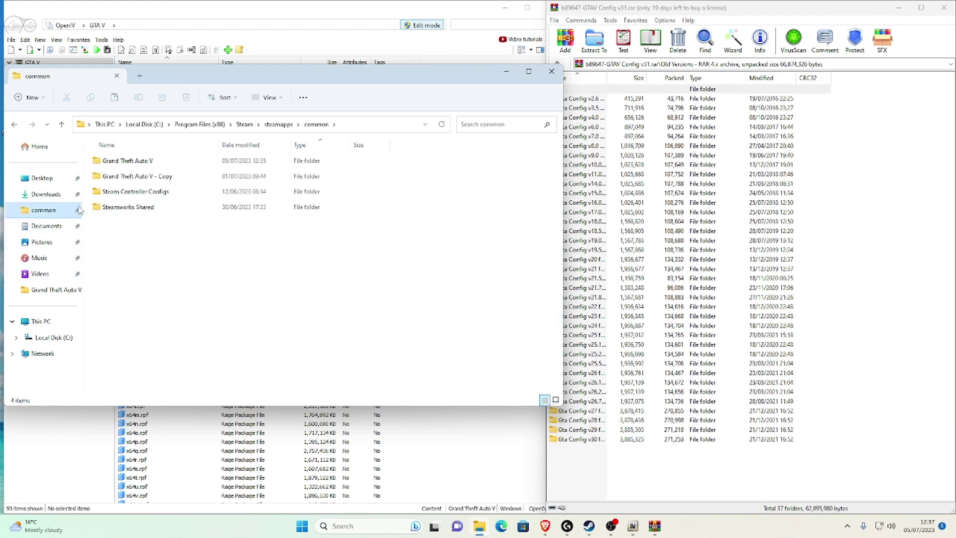
pyautogui.click(41, 324)
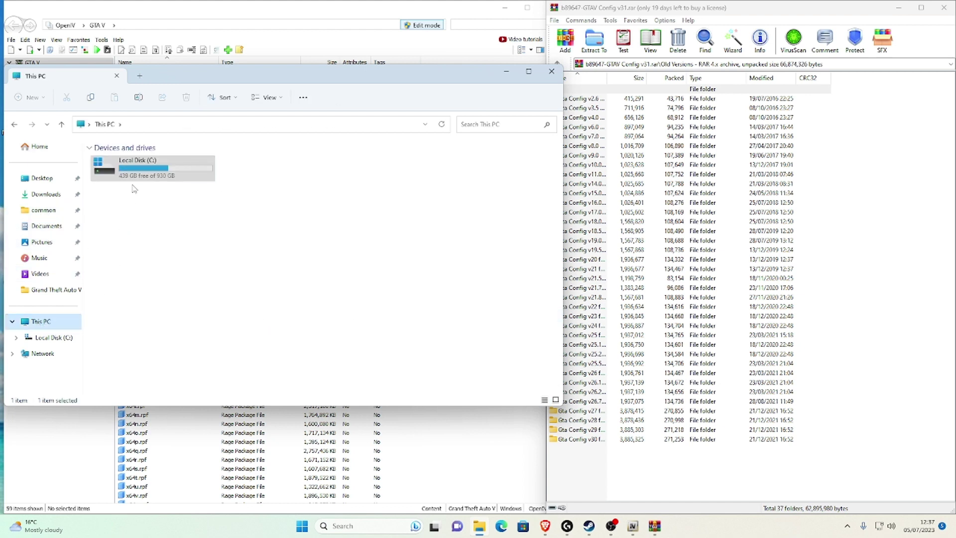
pyautogui.doubleClick(149, 170)
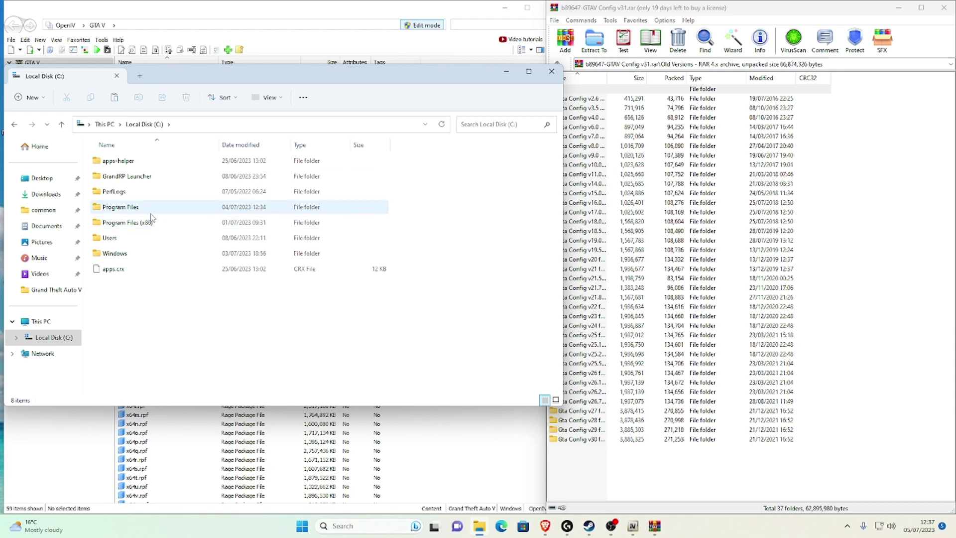
pyautogui.doubleClick(147, 222)
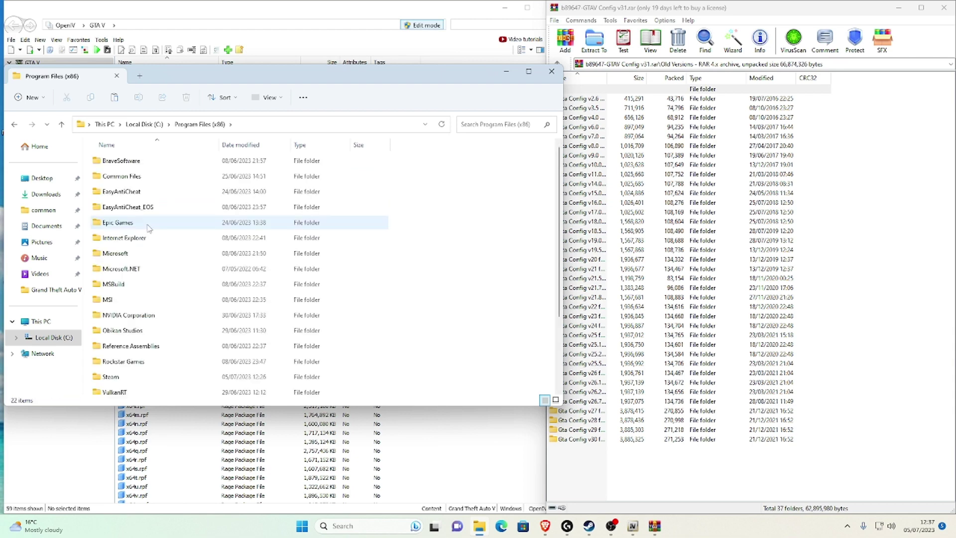
pyautogui.doubleClick(125, 376)
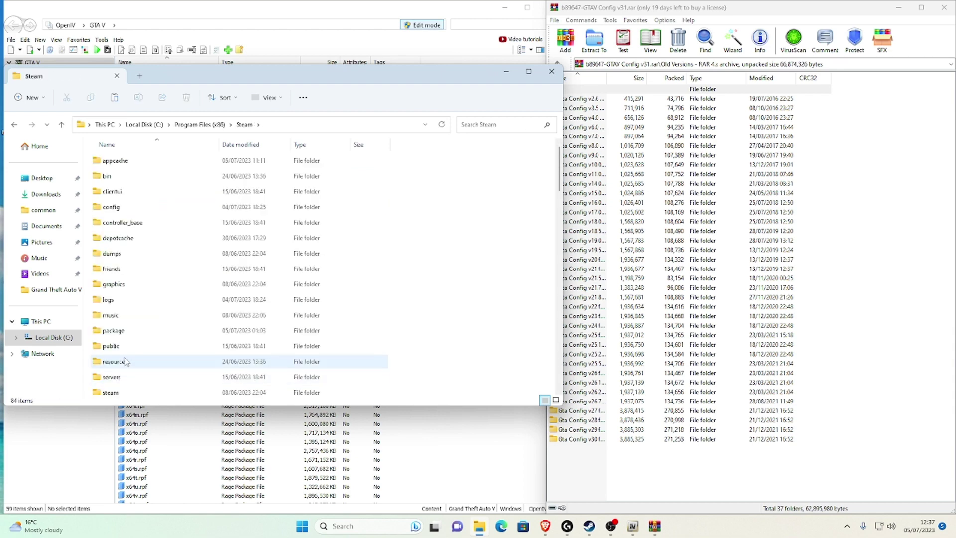
pyautogui.scroll(-3, 124, 378)
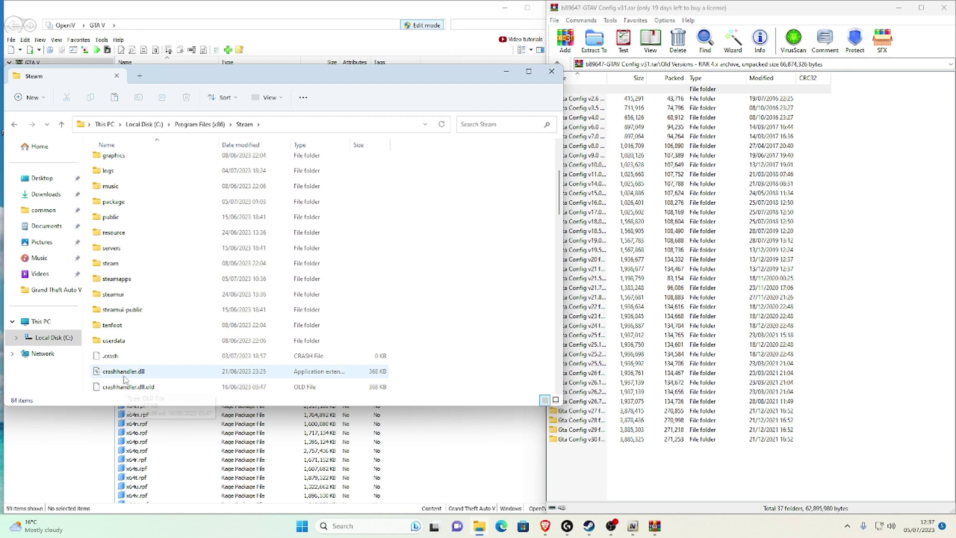
pyautogui.doubleClick(120, 279)
pyautogui.doubleClick(133, 167)
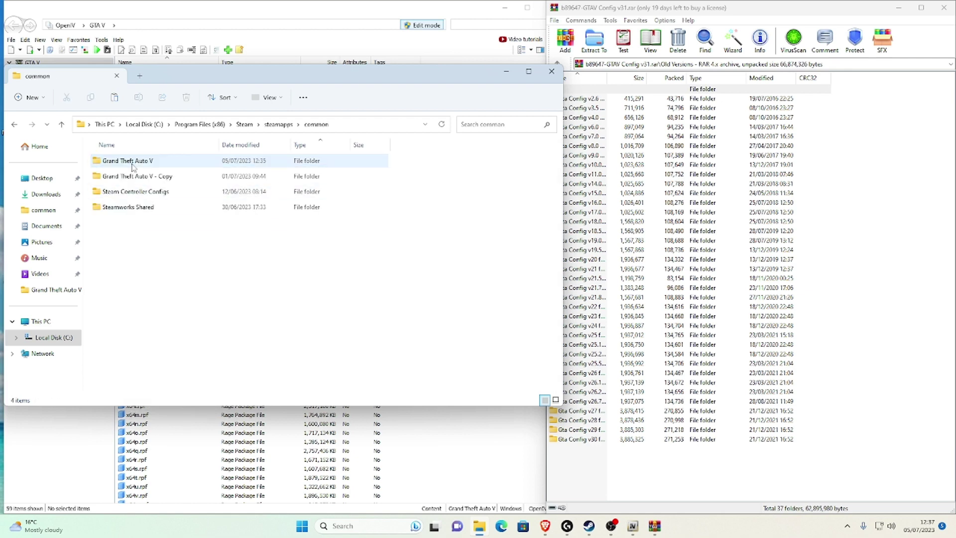
pyautogui.doubleClick(164, 166)
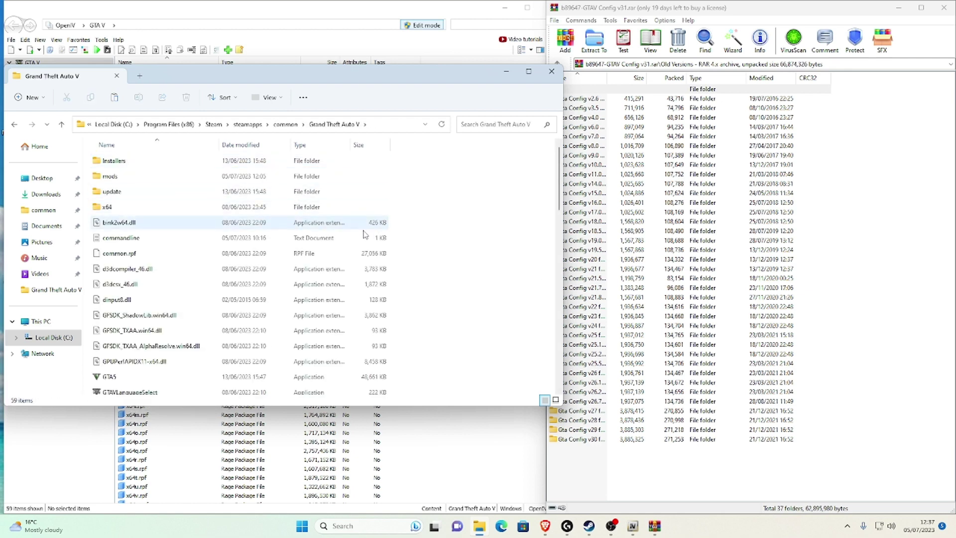
# Check the file version of the GTA5 application in the details of its properties
pyautogui.scroll(-1, 192, 265)
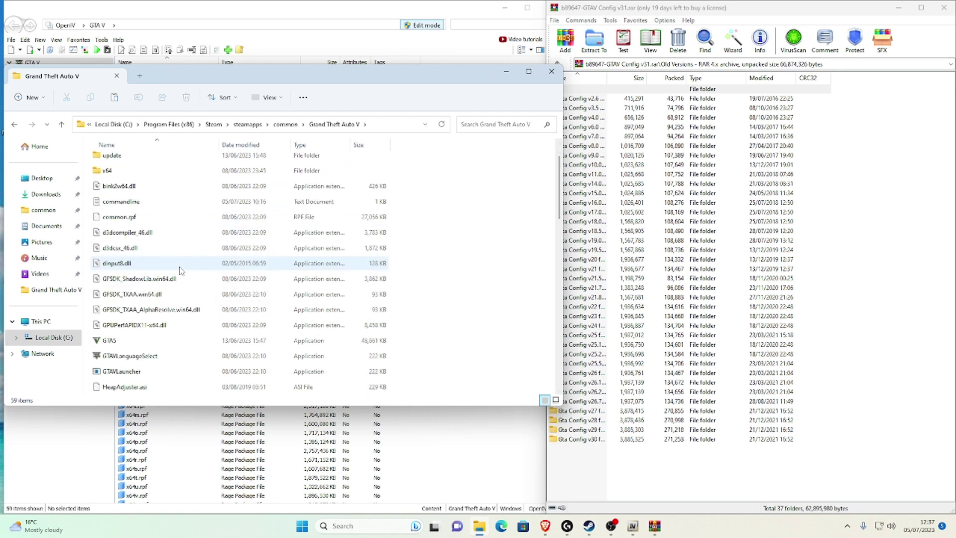
pyautogui.click(125, 342)
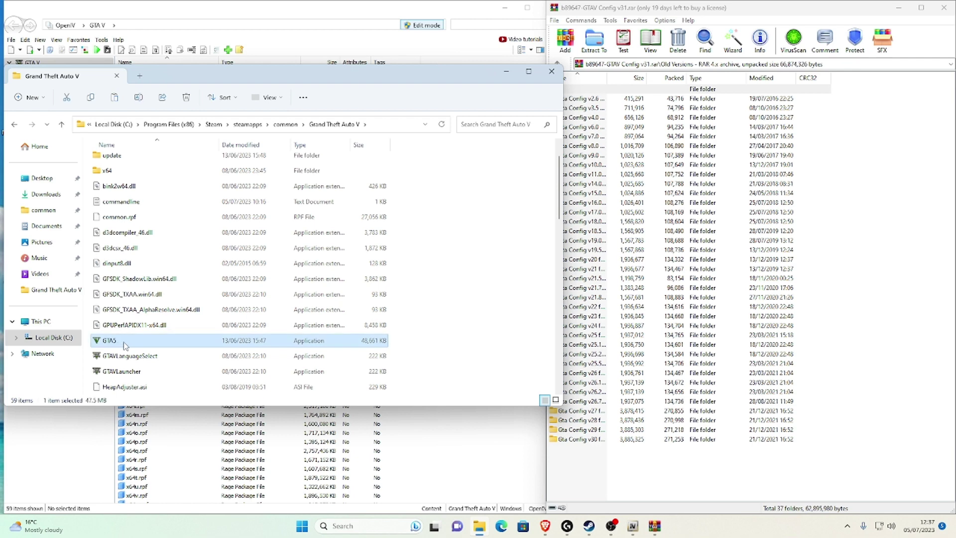
pyautogui.rightClick(131, 347)
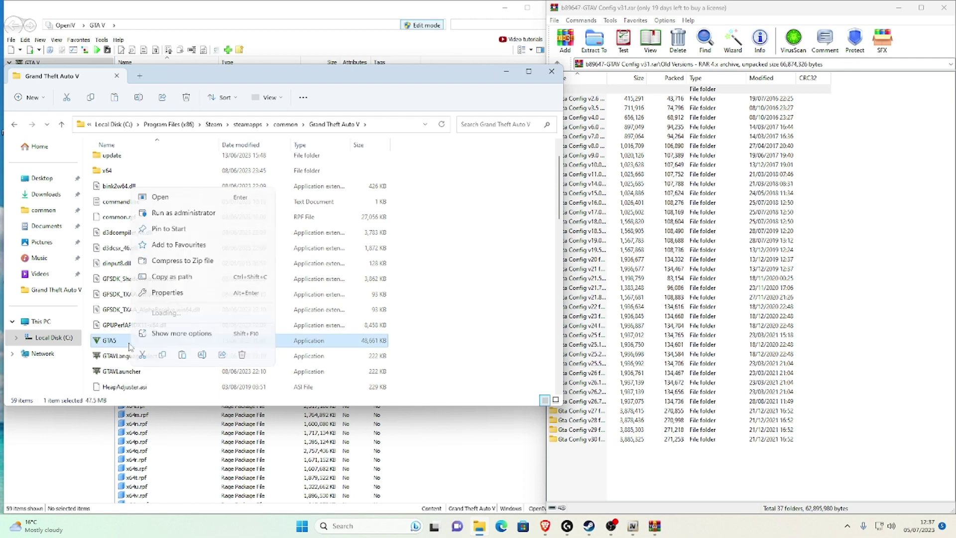
pyautogui.click(167, 337)
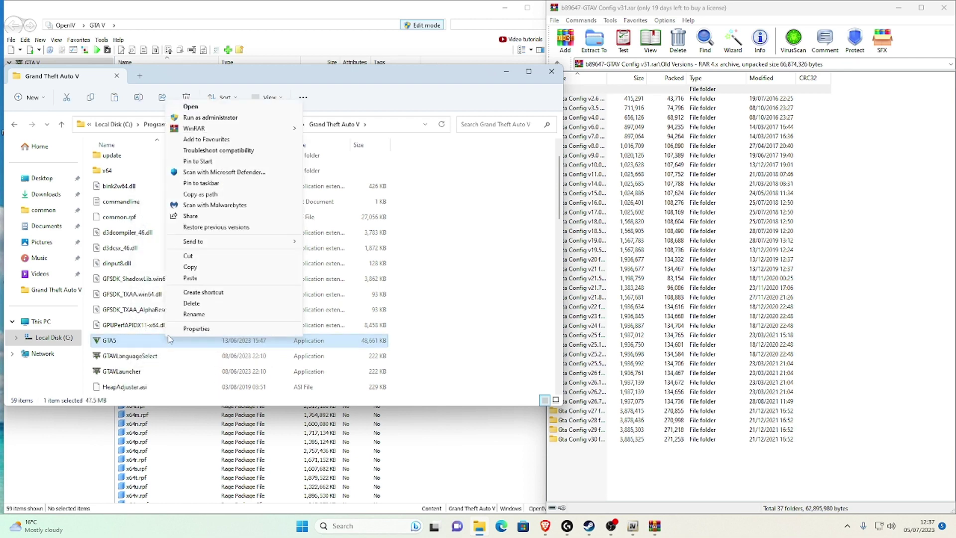
pyautogui.click(197, 330)
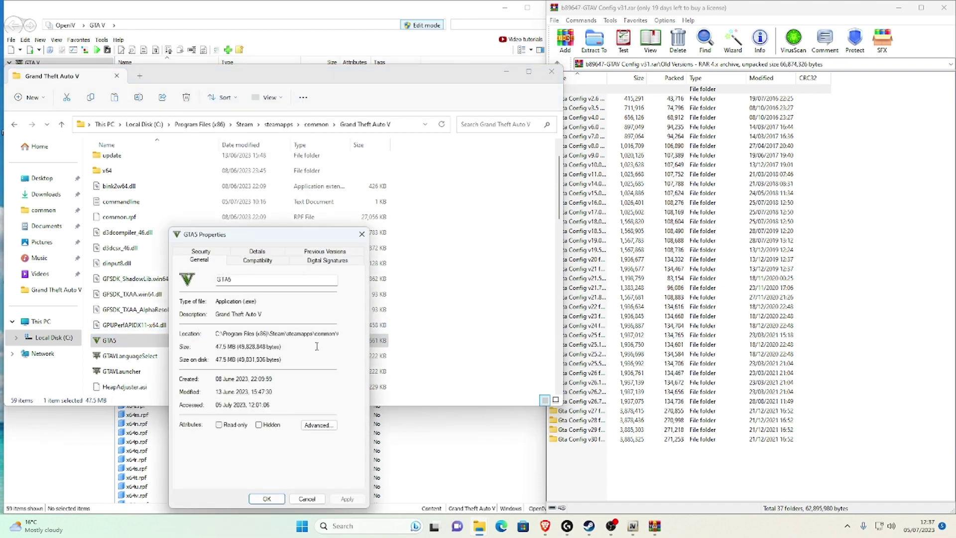
pyautogui.click(259, 255)
pyautogui.click(245, 318)
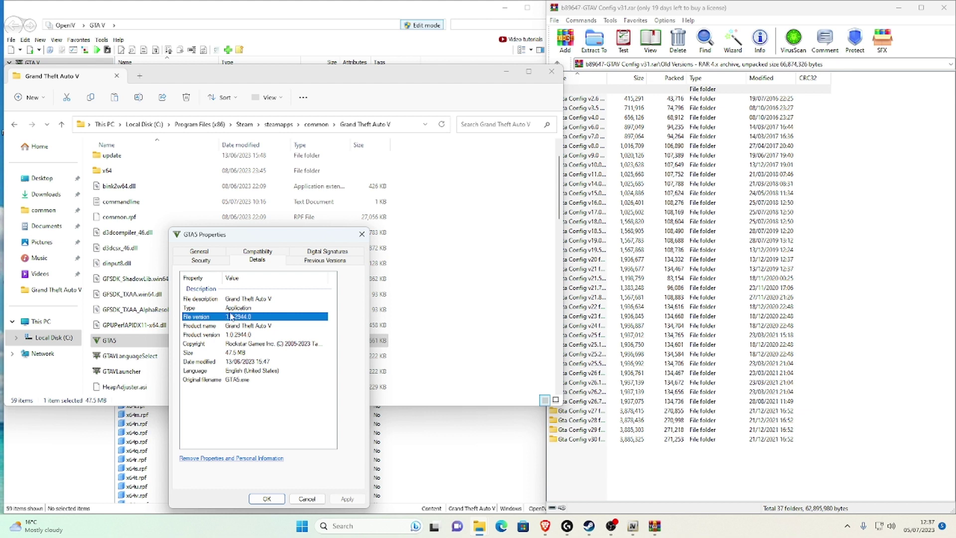
# Check which game version Gta Config v30 in Old Versions is for, and open the Gta Config v15.0 folder
pyautogui.click(612, 438)
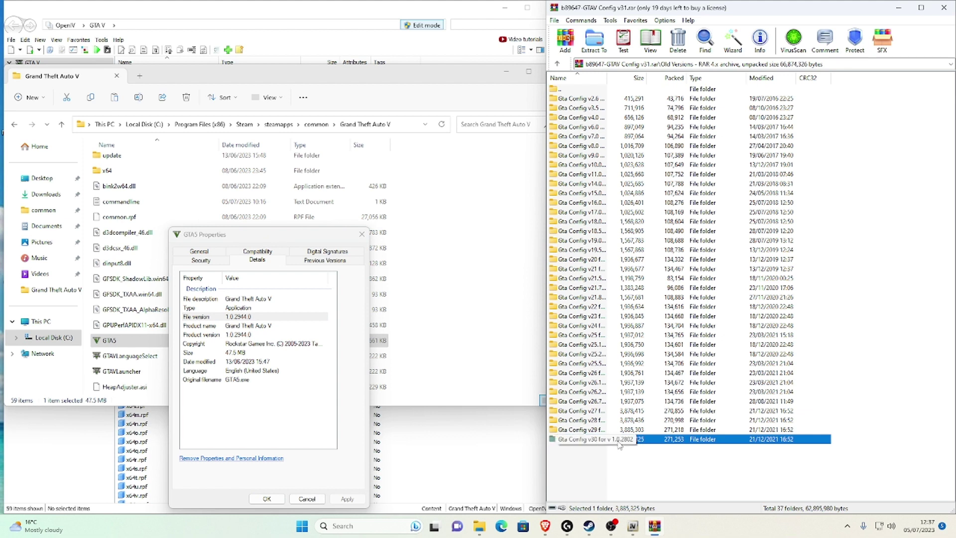
pyautogui.click(617, 439)
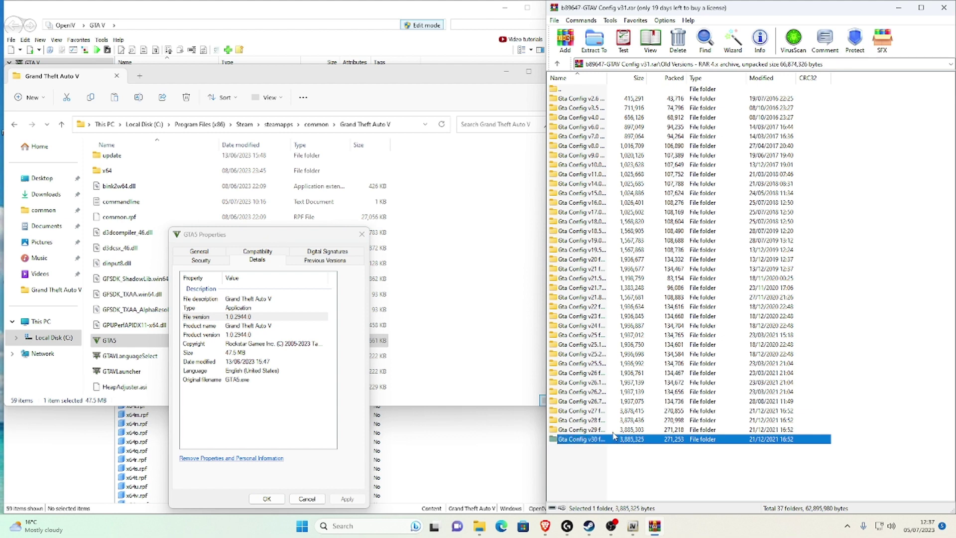
pyautogui.click(606, 469)
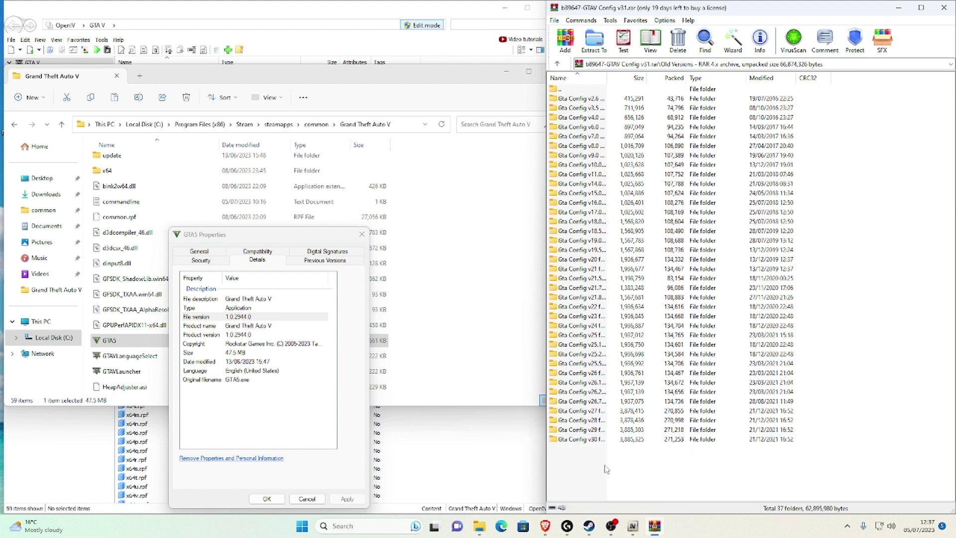
pyautogui.doubleClick(604, 193)
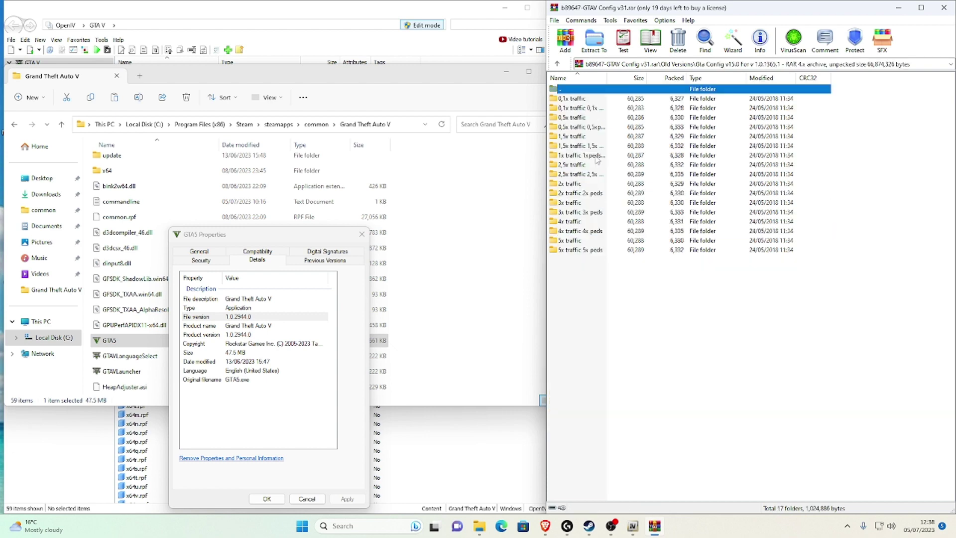
# Return to the archive's root and open the For More Mods folder inside Gta Config v31 for v 1.0.29
pyautogui.click(558, 64)
pyautogui.click(558, 64)
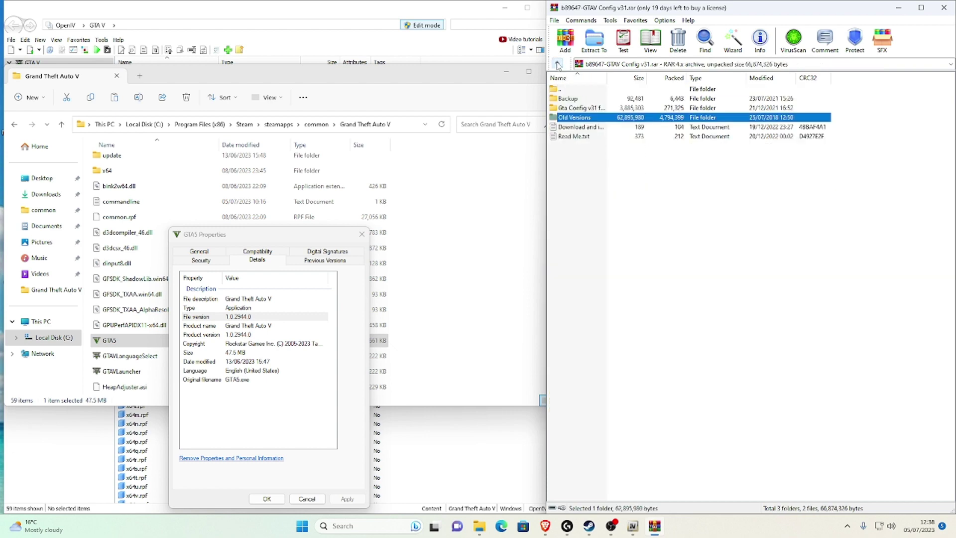
pyautogui.click(578, 108)
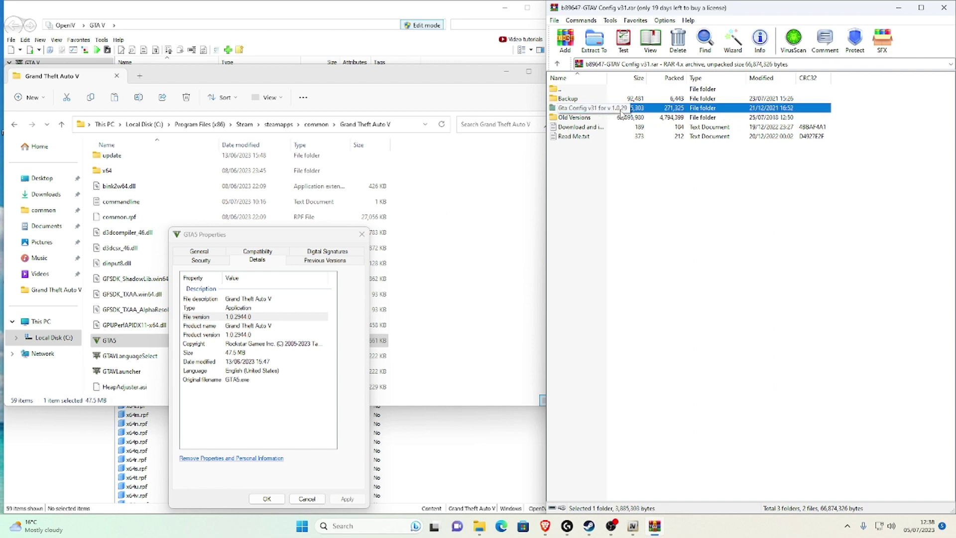
pyautogui.doubleClick(583, 109)
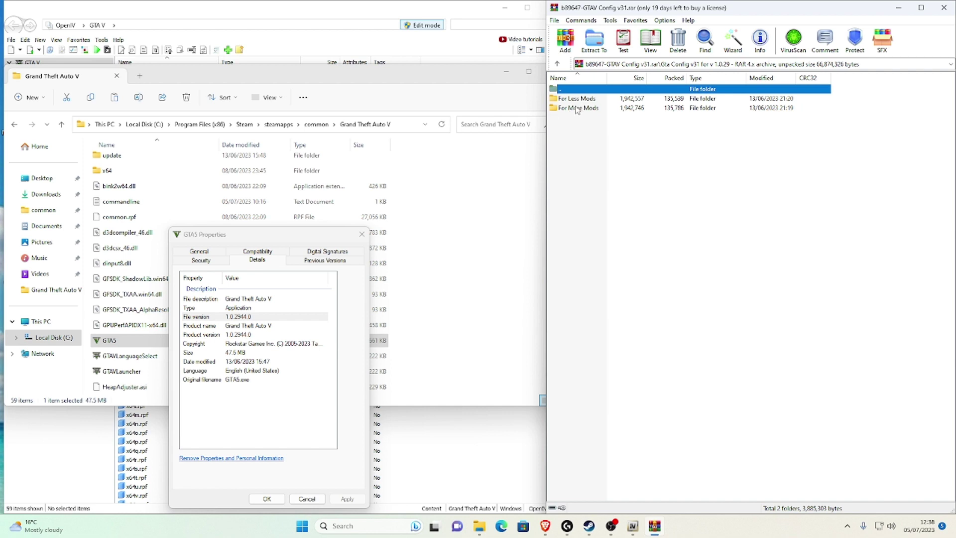
pyautogui.click(588, 118)
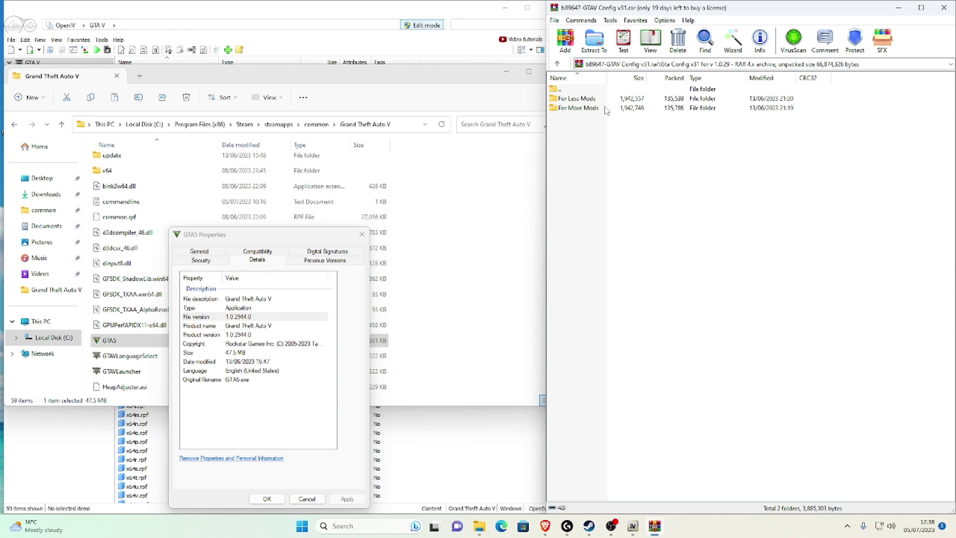
pyautogui.doubleClick(578, 108)
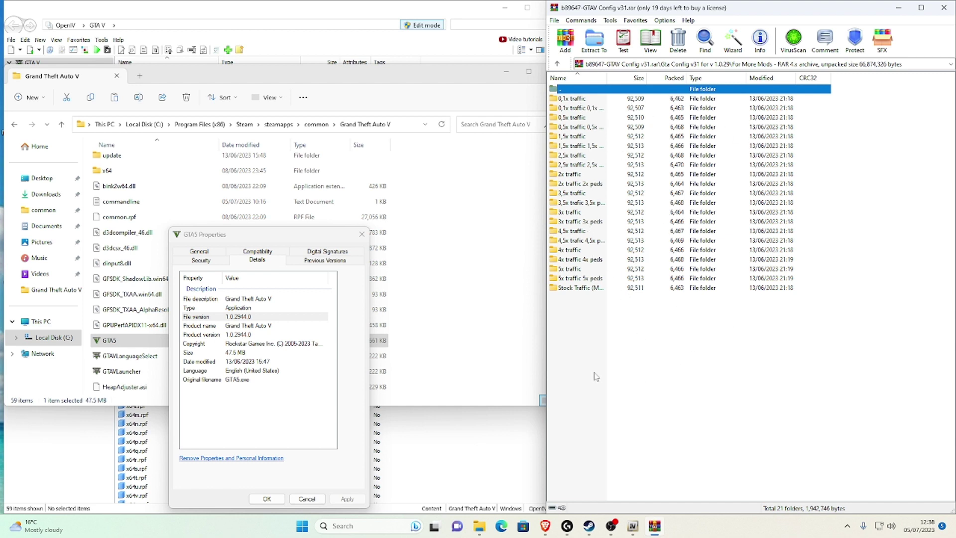
# Look into the 0,1x traffic 0,1x peds and Stock Traffic (Means Gta base) folders, finishing in Stock Traffic
pyautogui.click(612, 337)
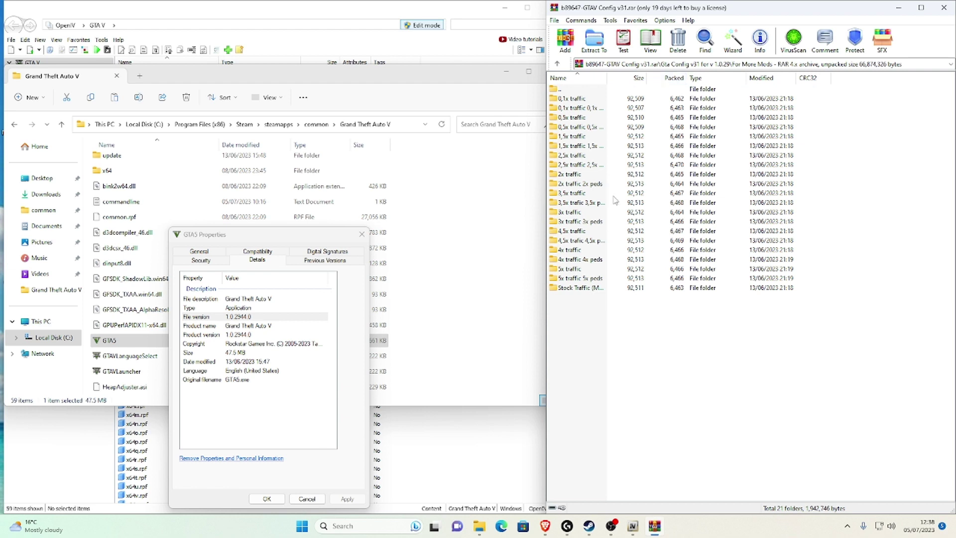
pyautogui.click(590, 110)
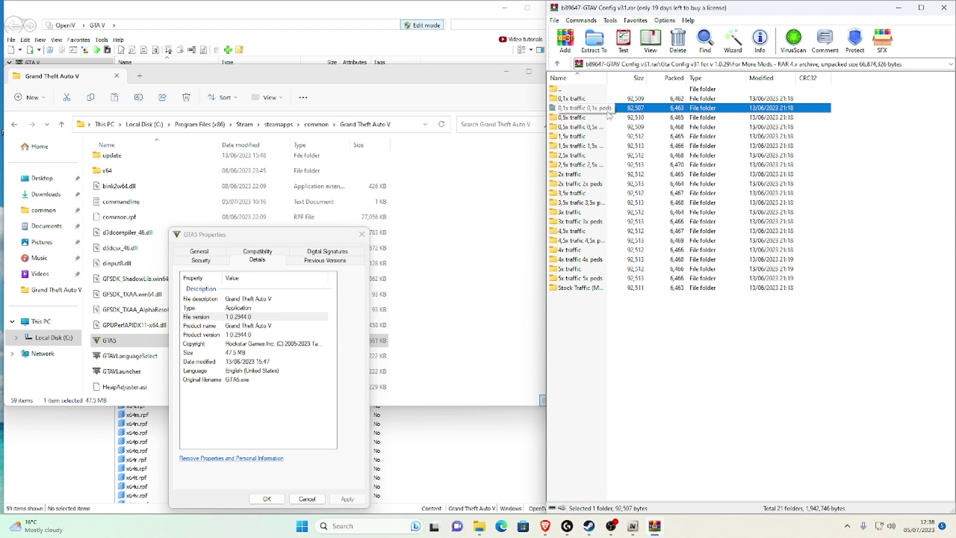
pyautogui.click(578, 289)
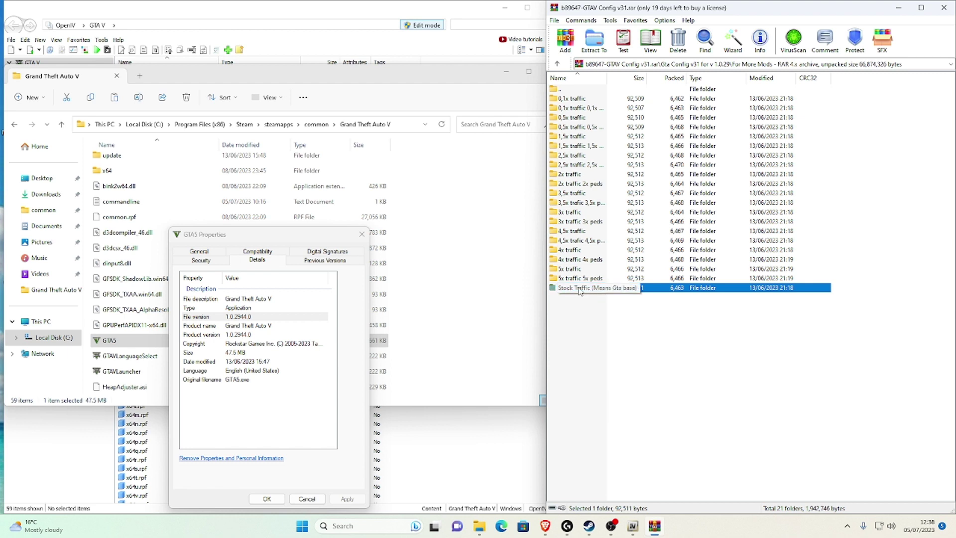
pyautogui.doubleClick(580, 289)
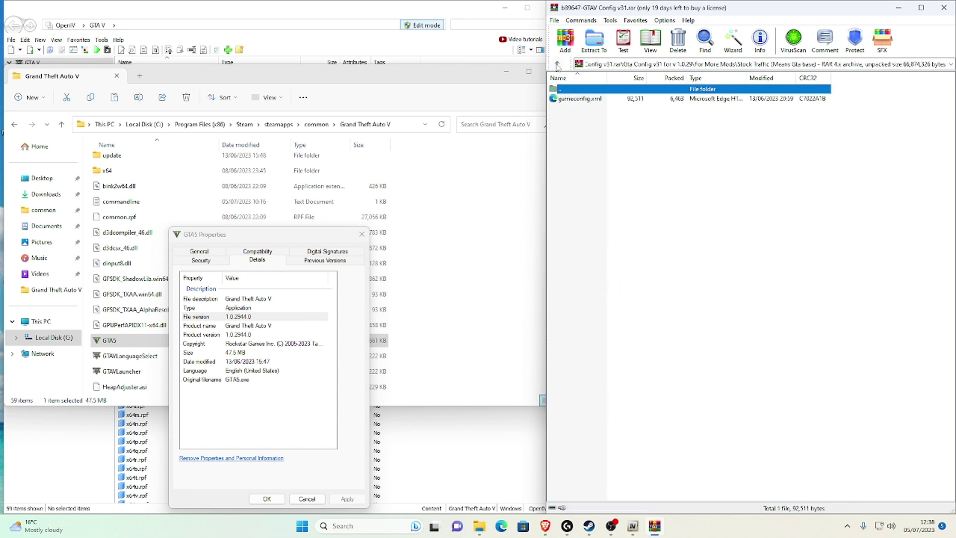
pyautogui.doubleClick(568, 88)
pyautogui.doubleClick(590, 110)
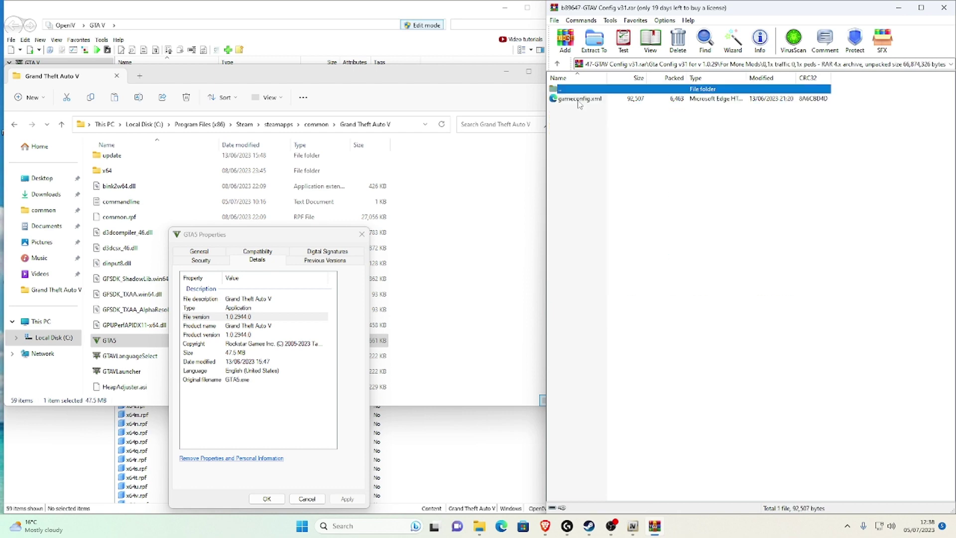
pyautogui.click(558, 63)
pyautogui.click(595, 290)
pyautogui.doubleClick(595, 290)
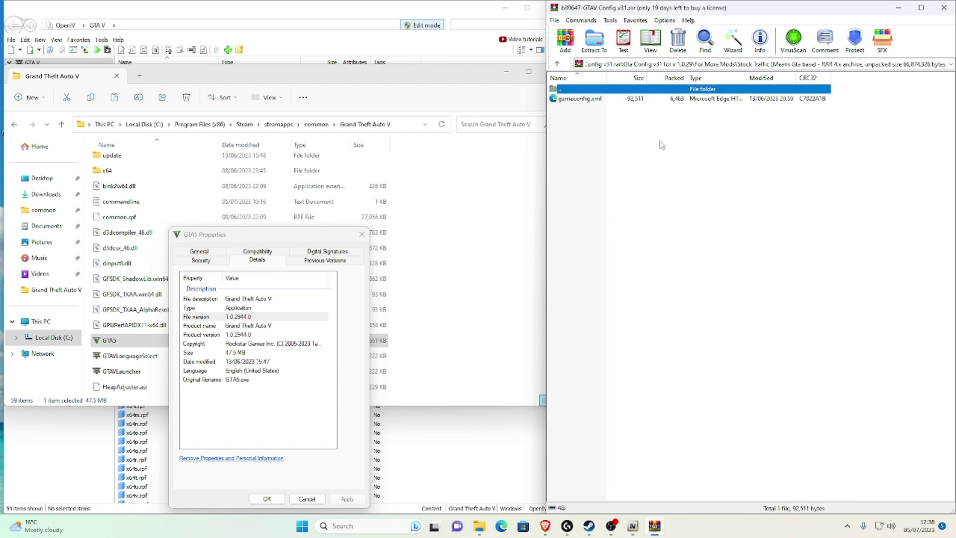
# Close the GTA5 properties and the Grand Theft Auto V folder window, and reopen the archive's Stock Traffic folder holding gameconfig.xml
pyautogui.click(362, 234)
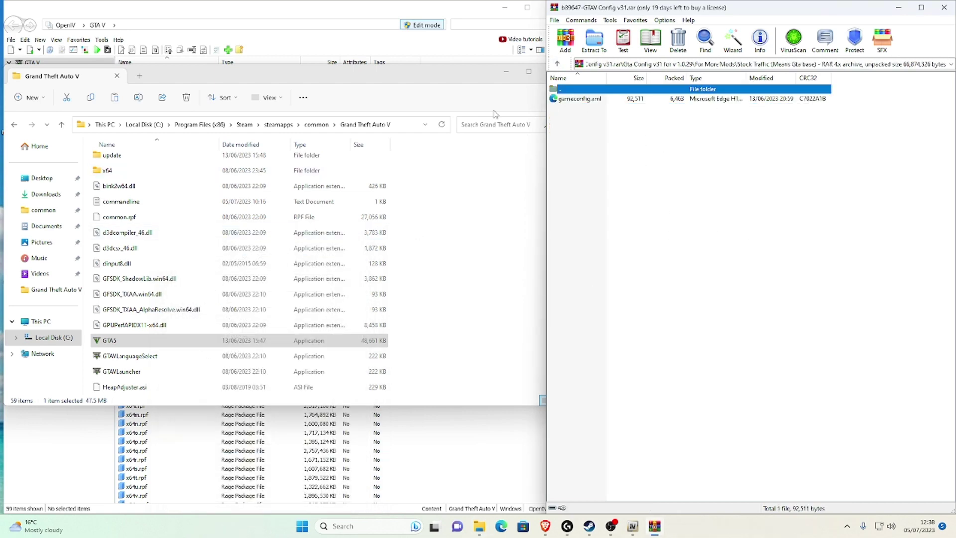
pyautogui.click(544, 73)
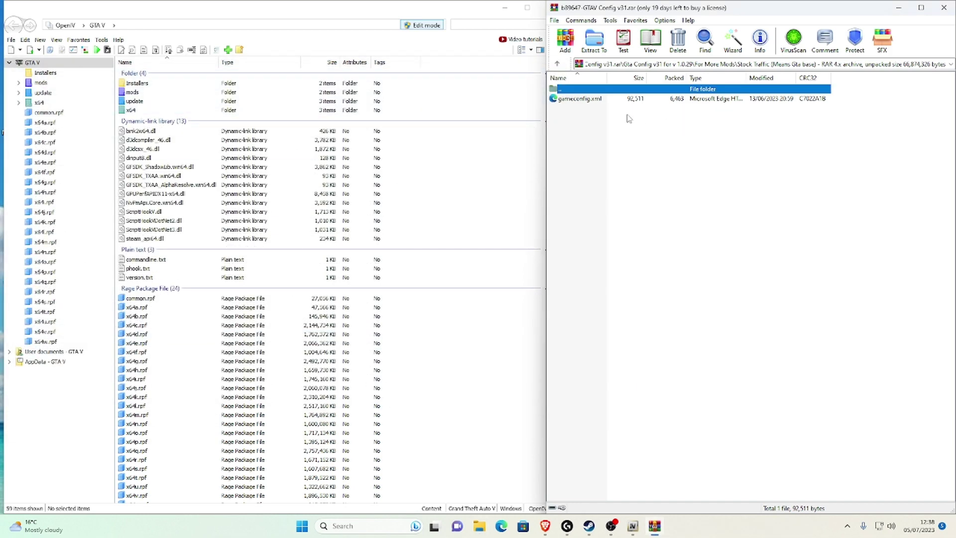
pyautogui.doubleClick(562, 88)
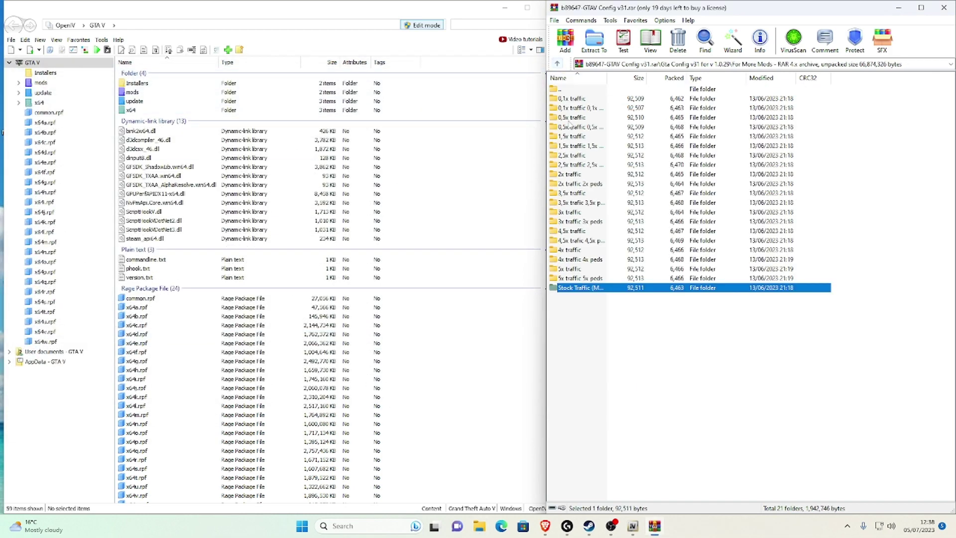
pyautogui.doubleClick(600, 288)
pyautogui.click(578, 100)
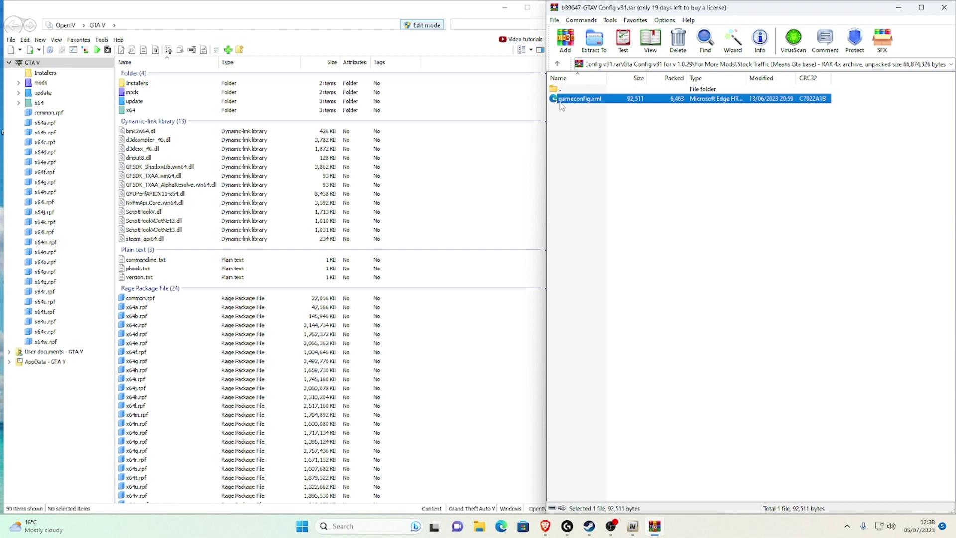
pyautogui.click(623, 120)
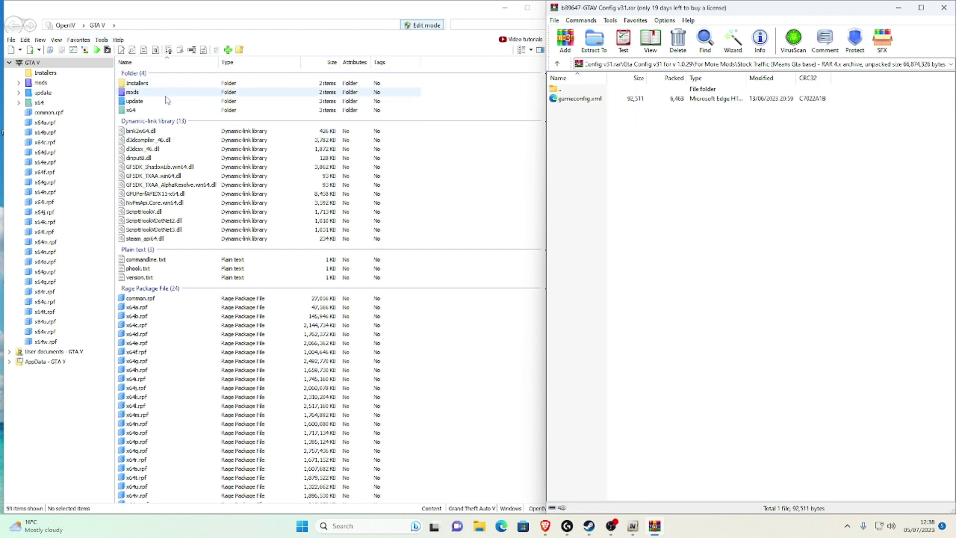
# Switch to OpenIV and browse to the folder mods\update\update.rpf\common\data
pyautogui.click(434, 28)
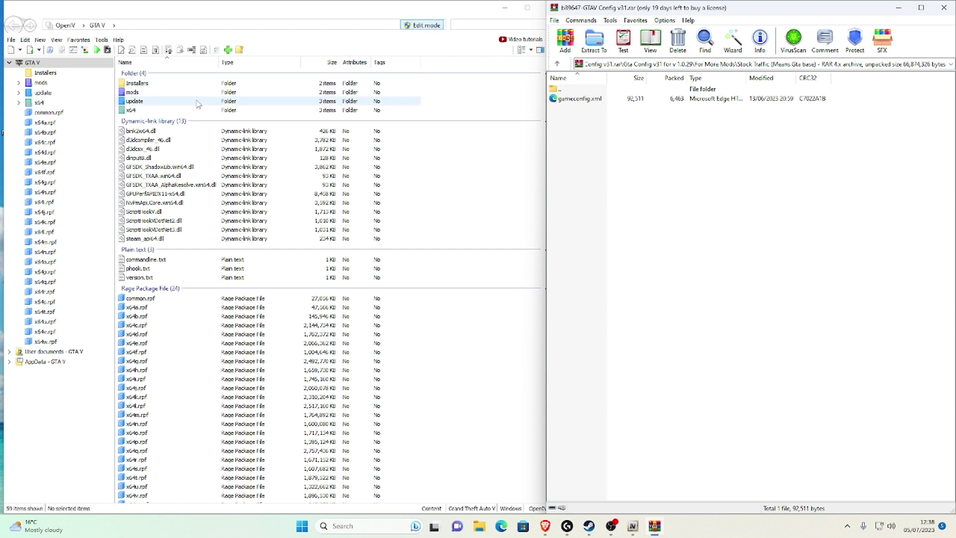
pyautogui.doubleClick(138, 94)
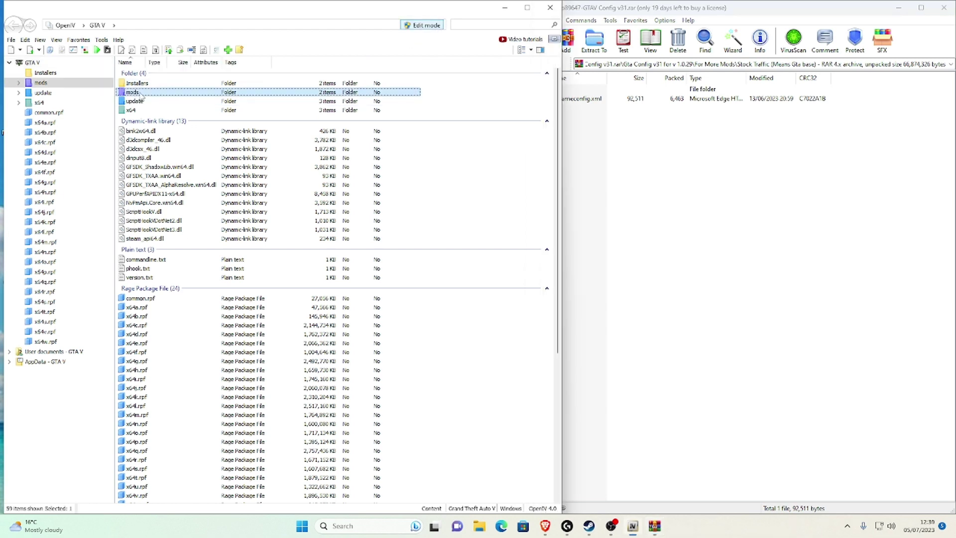
pyautogui.doubleClick(135, 83)
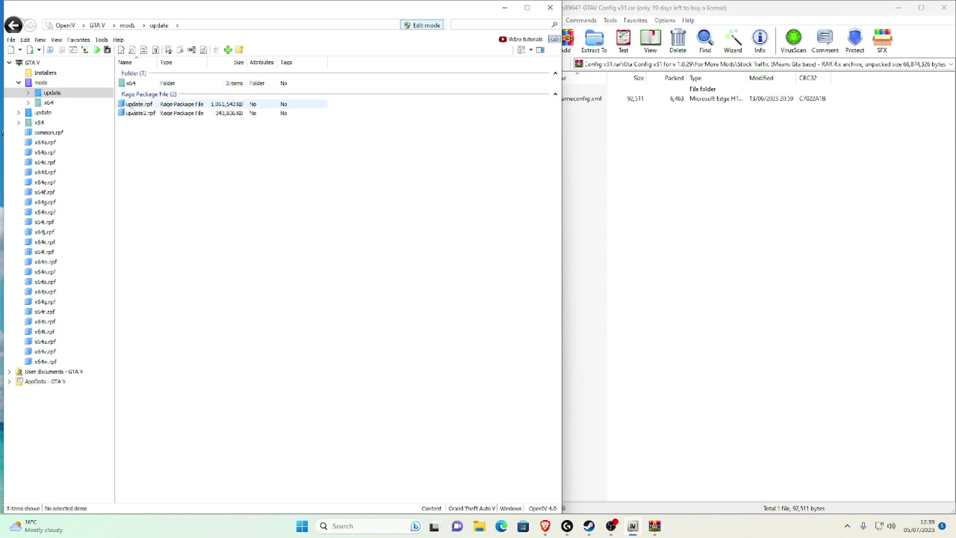
pyautogui.doubleClick(150, 105)
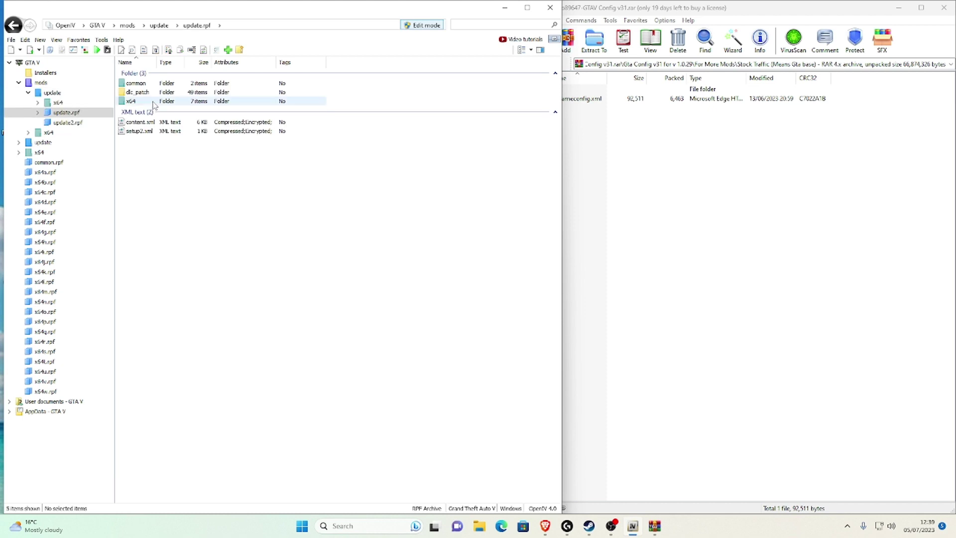
pyautogui.doubleClick(135, 83)
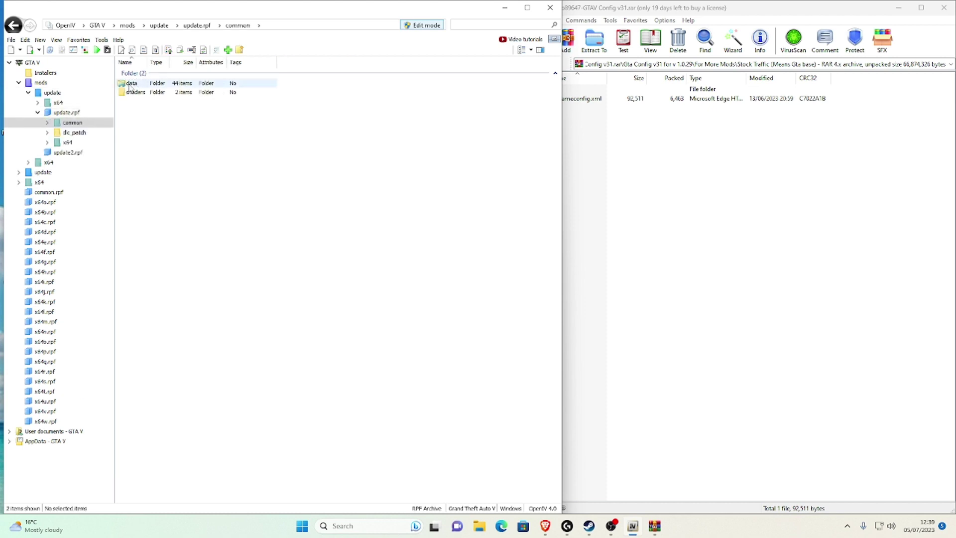
pyautogui.doubleClick(136, 85)
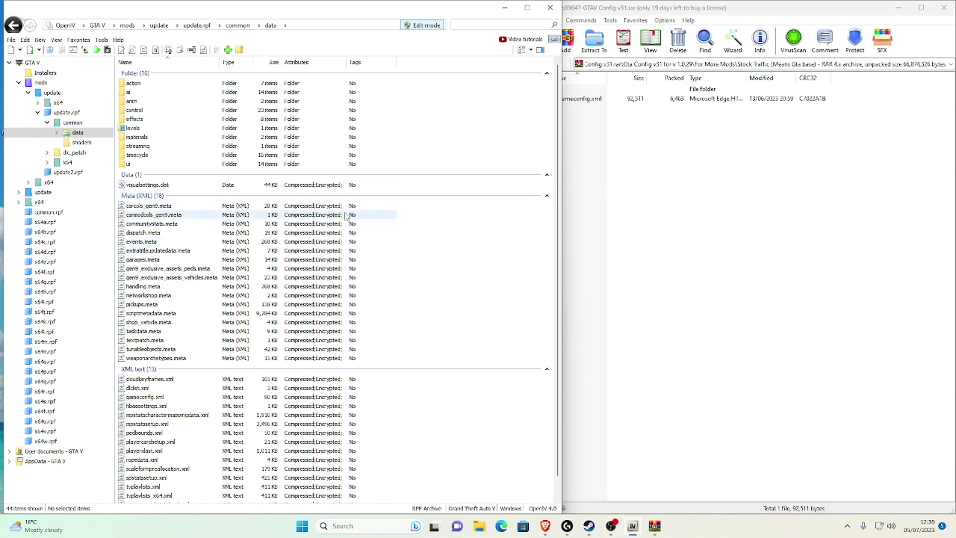
pyautogui.scroll(-1, 346, 215)
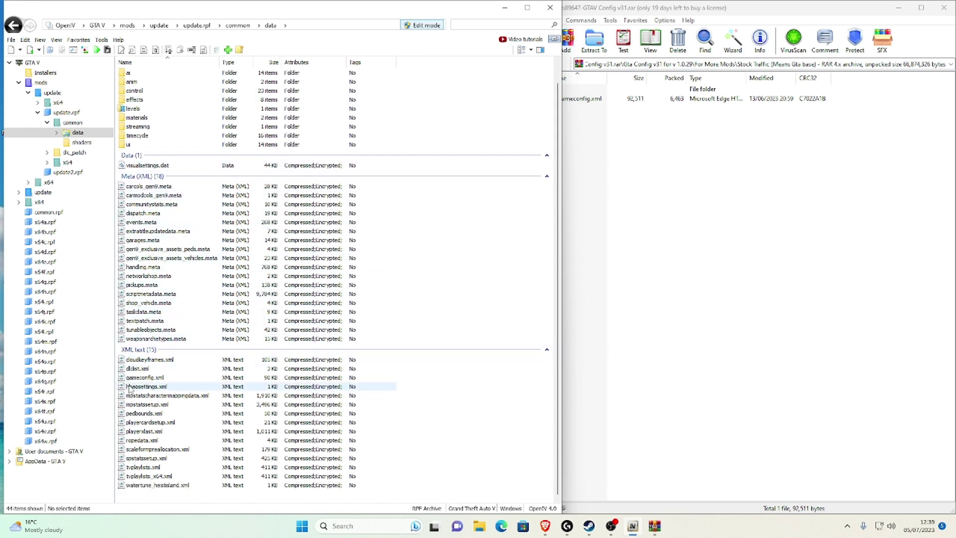
# Copy the Stock Traffic gameconfig.xml from the WinRAR archive into OpenIV's open data folder, replacing the existing file
pyautogui.click(618, 149)
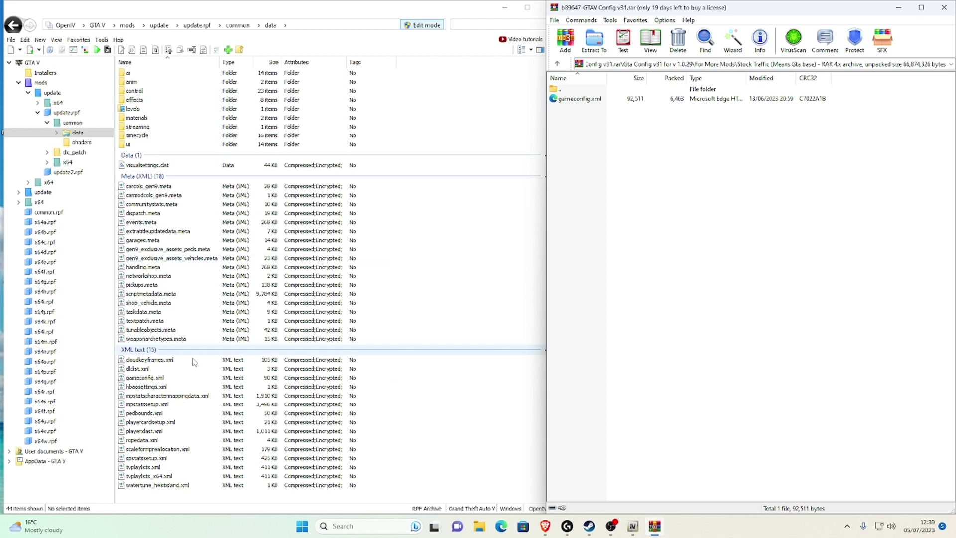
pyautogui.click(589, 99)
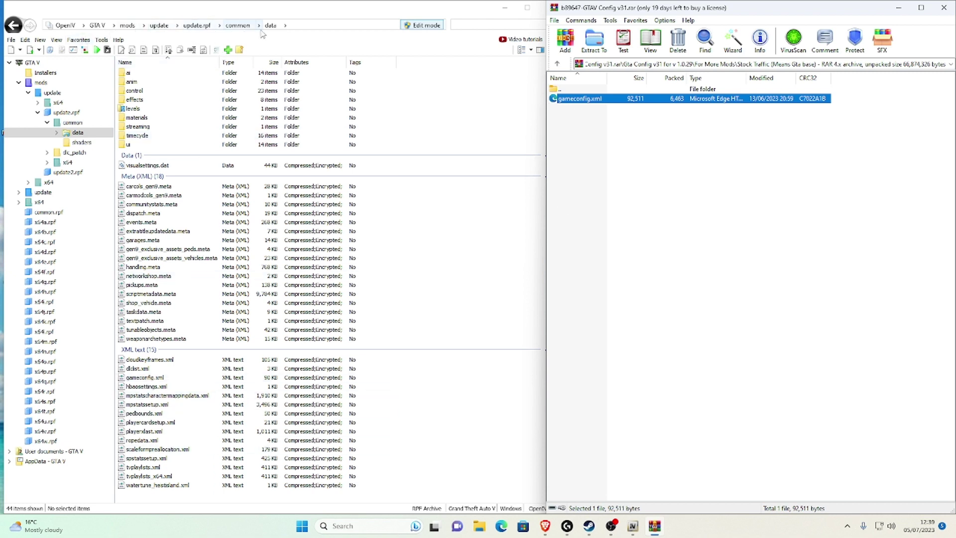
pyautogui.moveTo(593, 103); pyautogui.dragTo(421, 384)
pyautogui.click(704, 200)
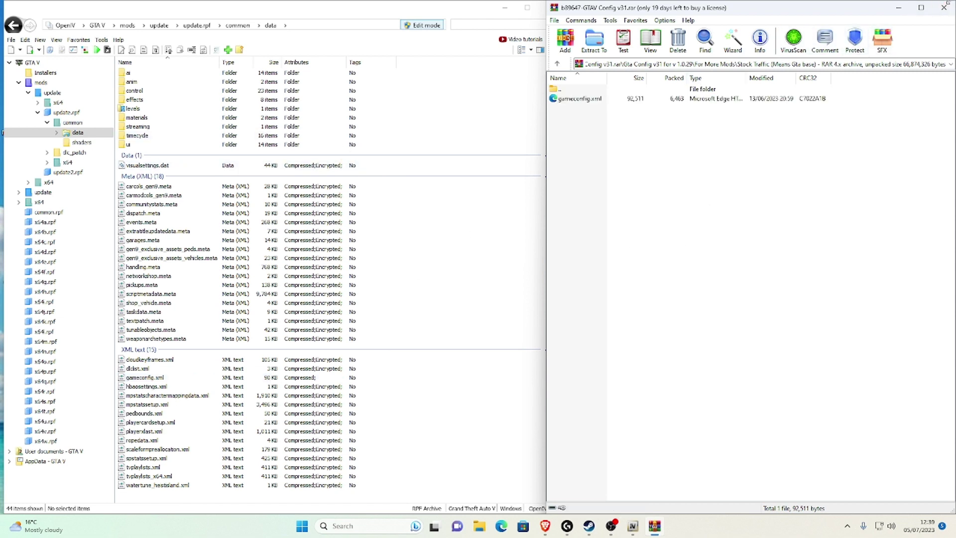
# Close the Gameconfig archive, both GTA5-Mods browser tabs and OpenIV
pyautogui.click(944, 7)
pyautogui.click(556, 525)
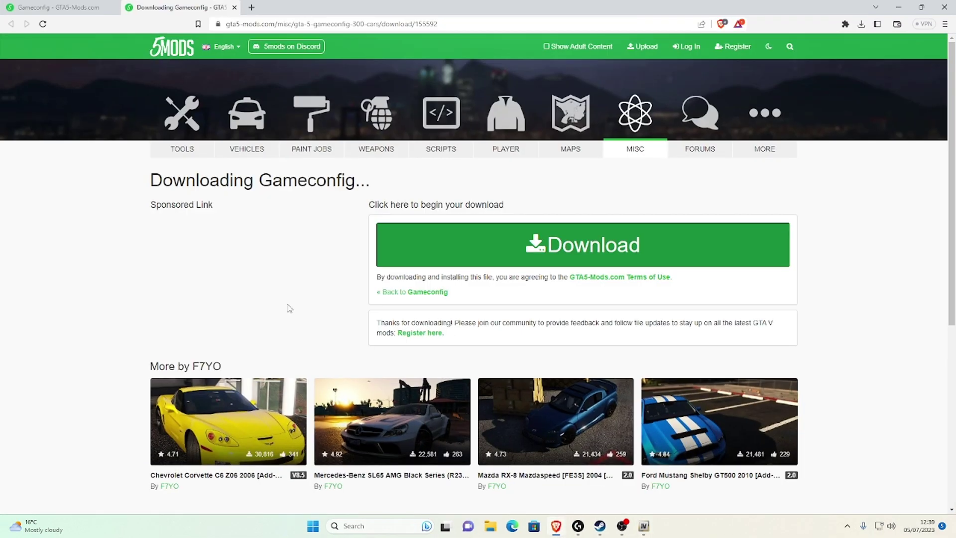
pyautogui.click(113, 9)
pyautogui.click(114, 9)
pyautogui.click(114, 9)
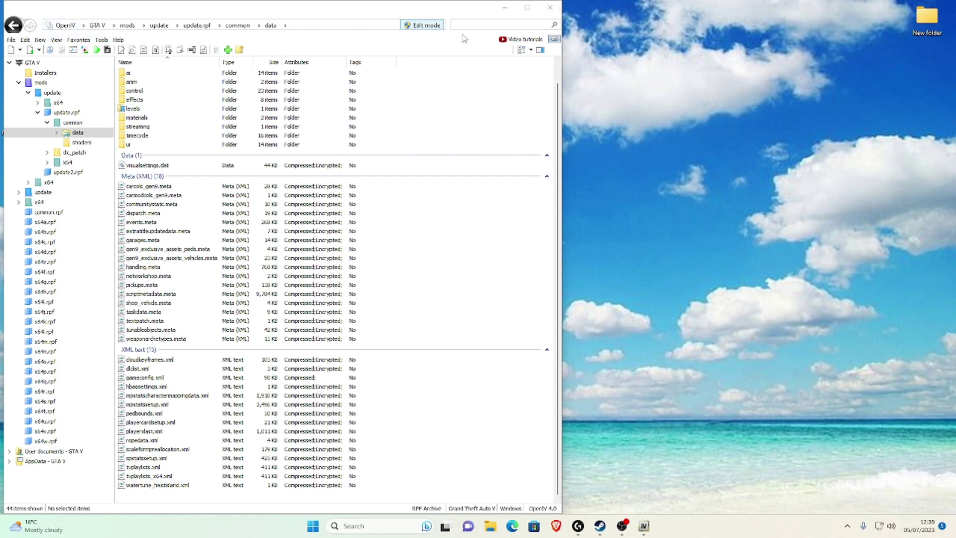
pyautogui.click(551, 7)
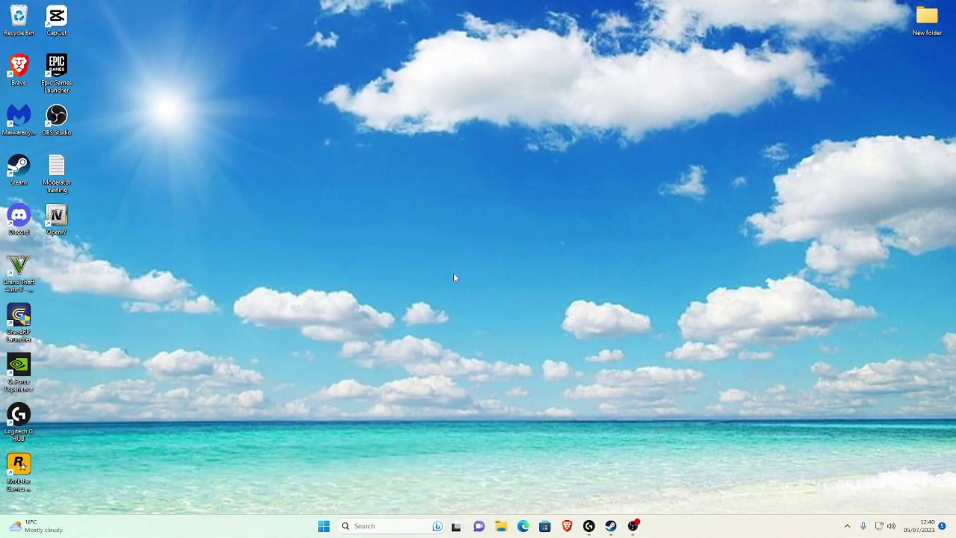